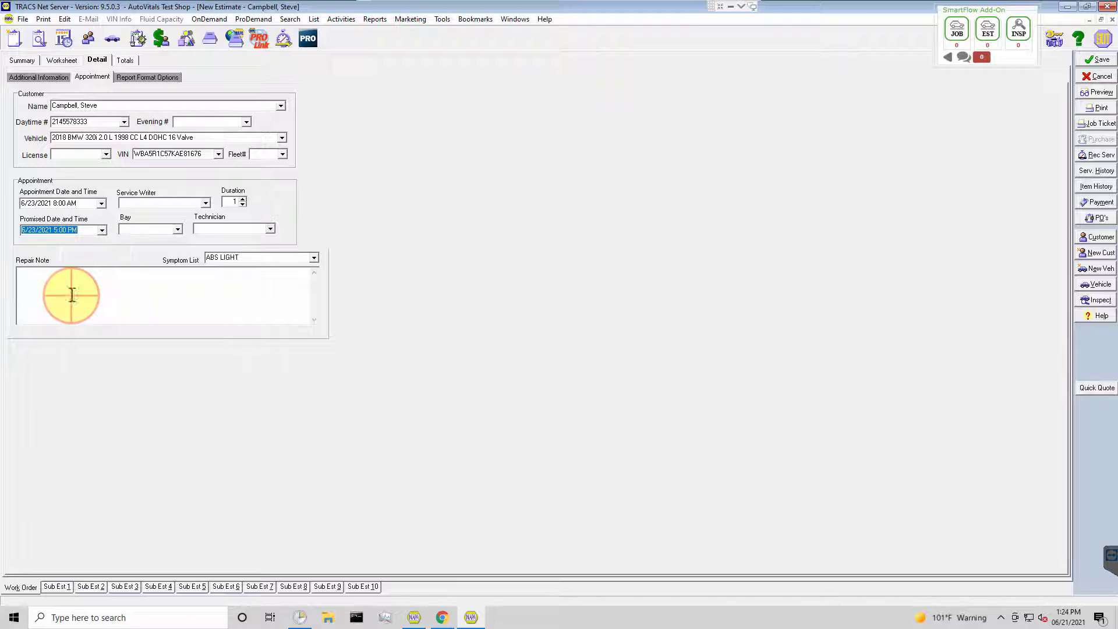
Save the new BMW estimate and check its card among the 06/23/21 appointments in the SmartFlow Workflow View.
left_click(75, 296)
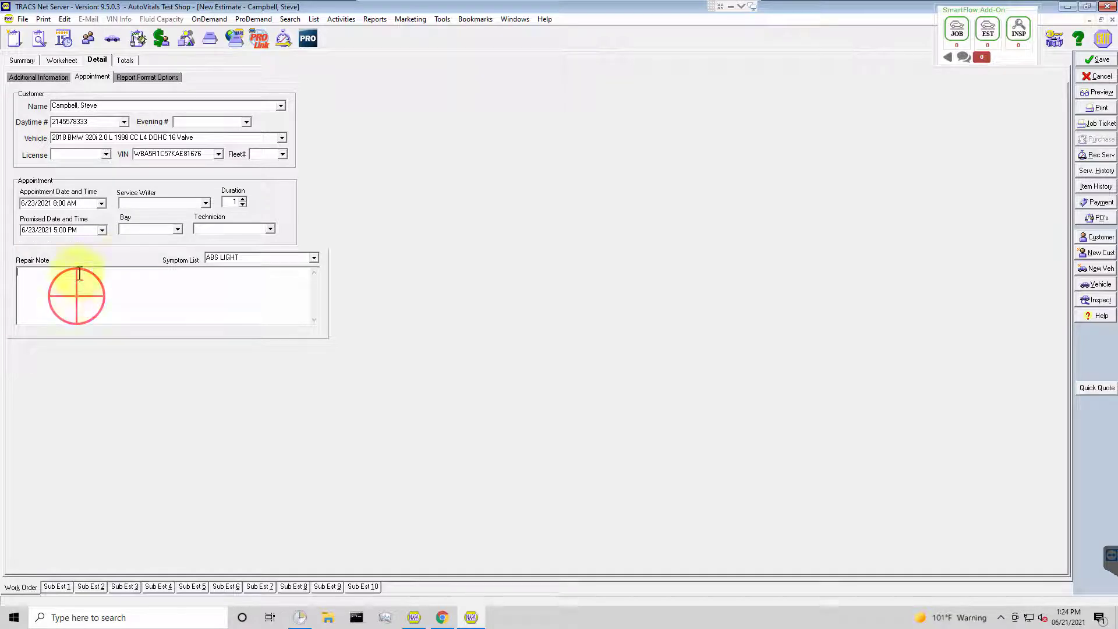
left_click(21, 60)
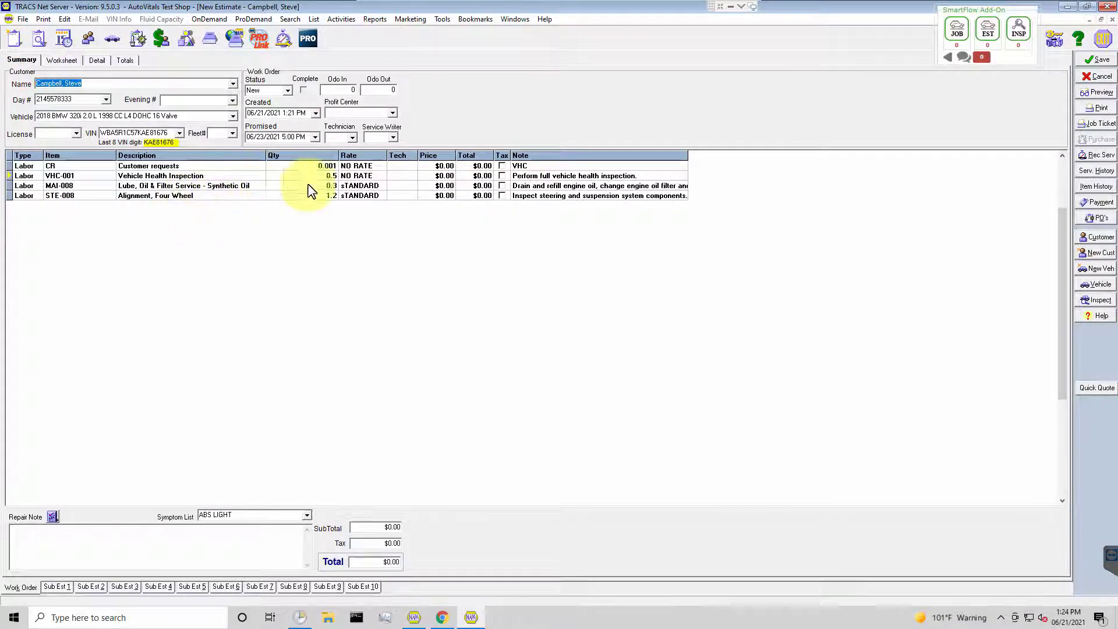
left_click(1095, 63)
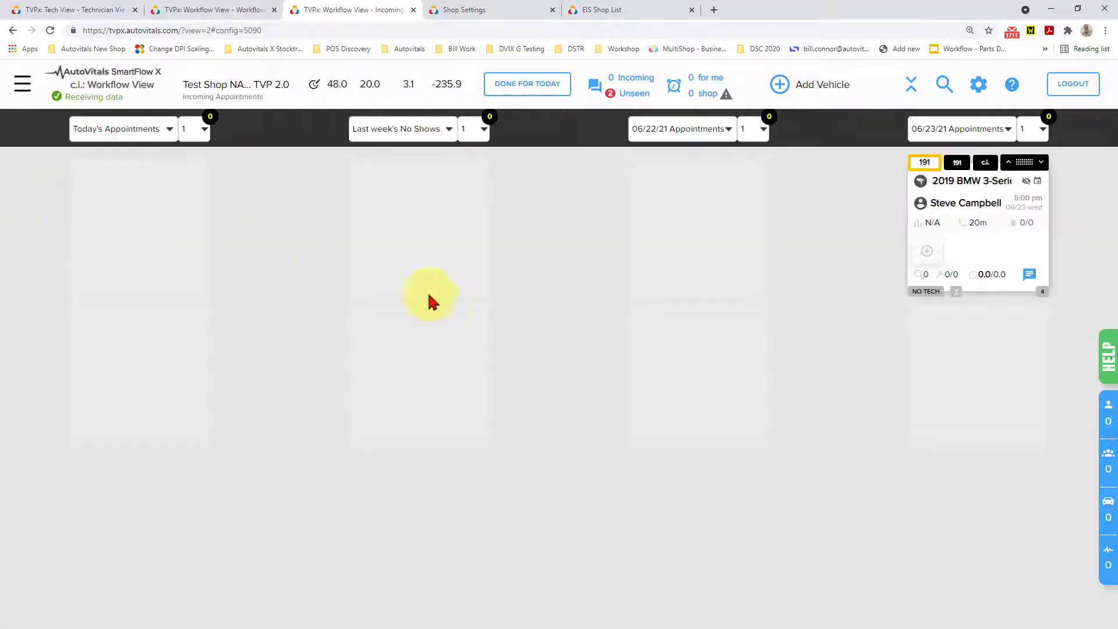
left_click(967, 205)
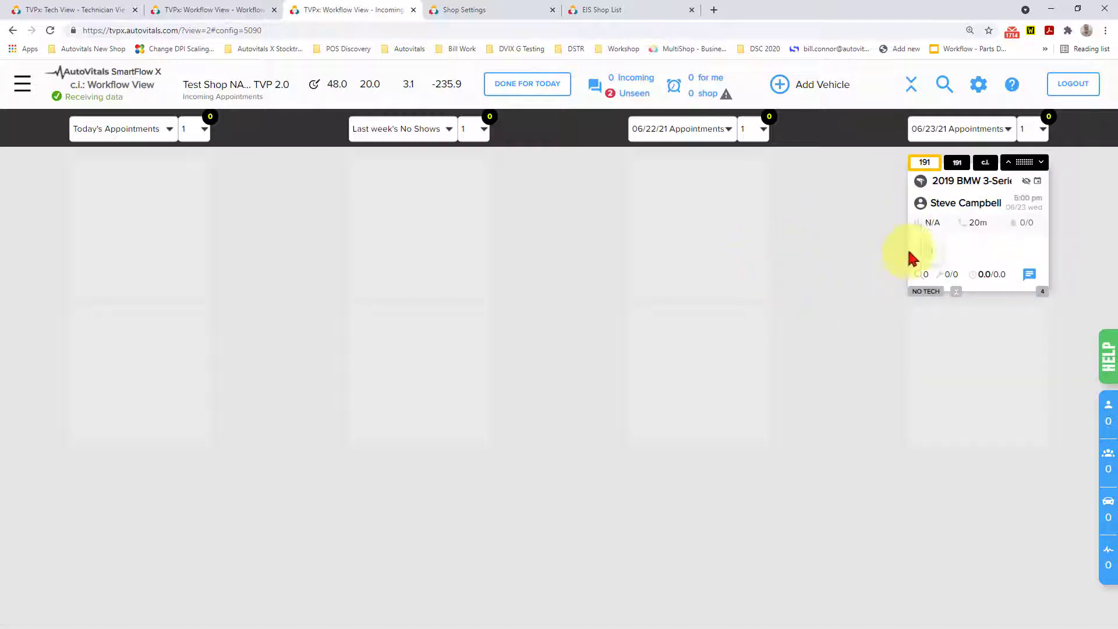
mouse_move(942, 205)
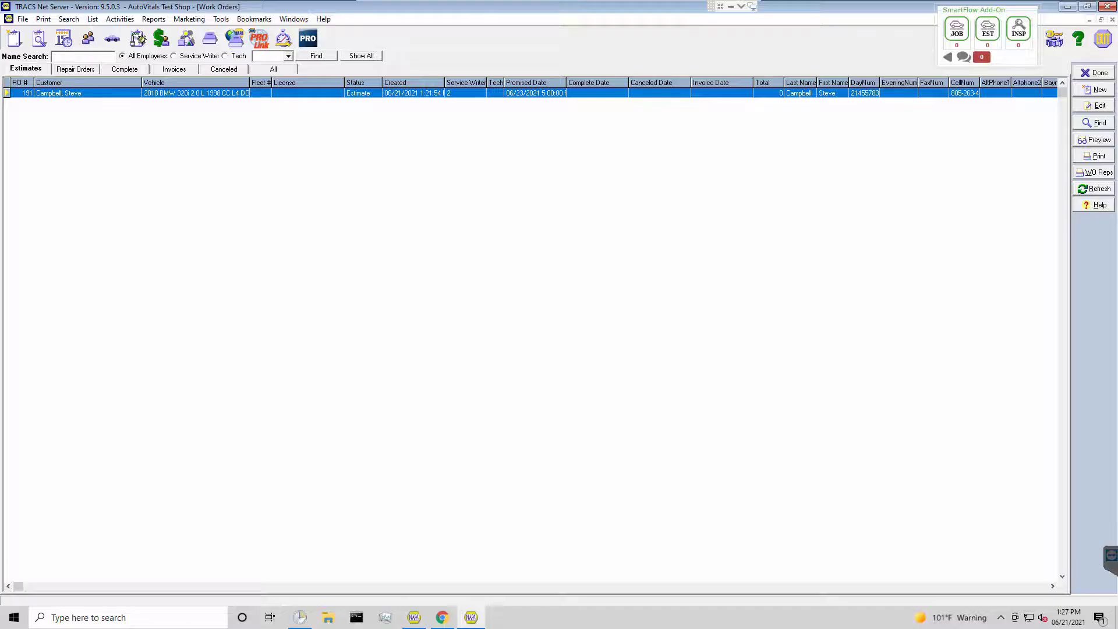
In TRACS, change the BMW estimate's appointment and promised dates to 6/21/2021, keeping the times, and save it.
double_click(169, 95)
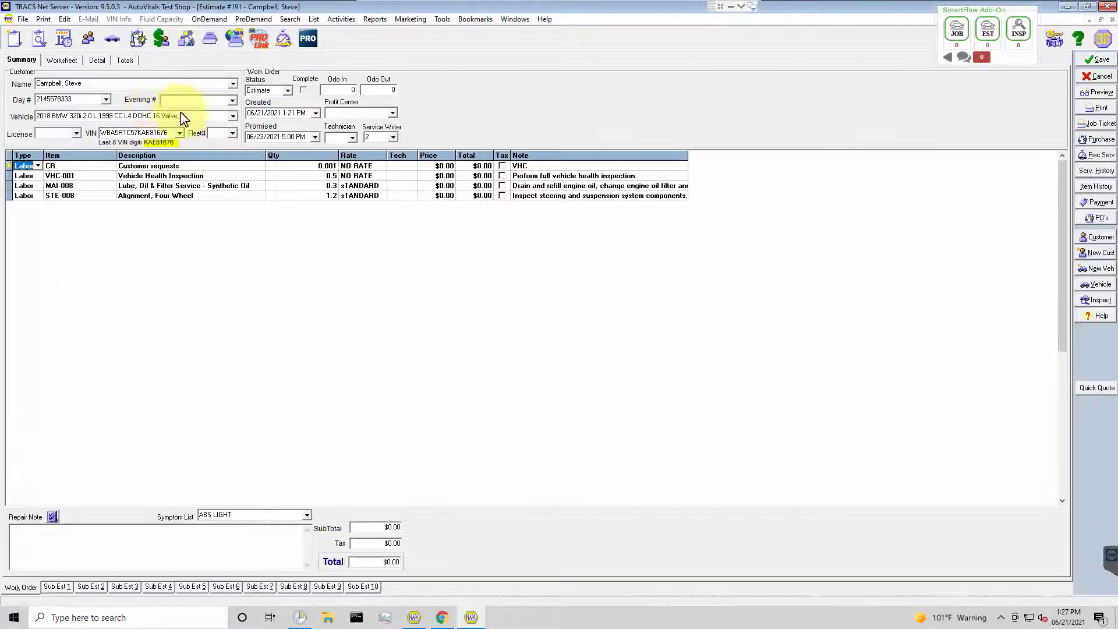
left_click(90, 61)
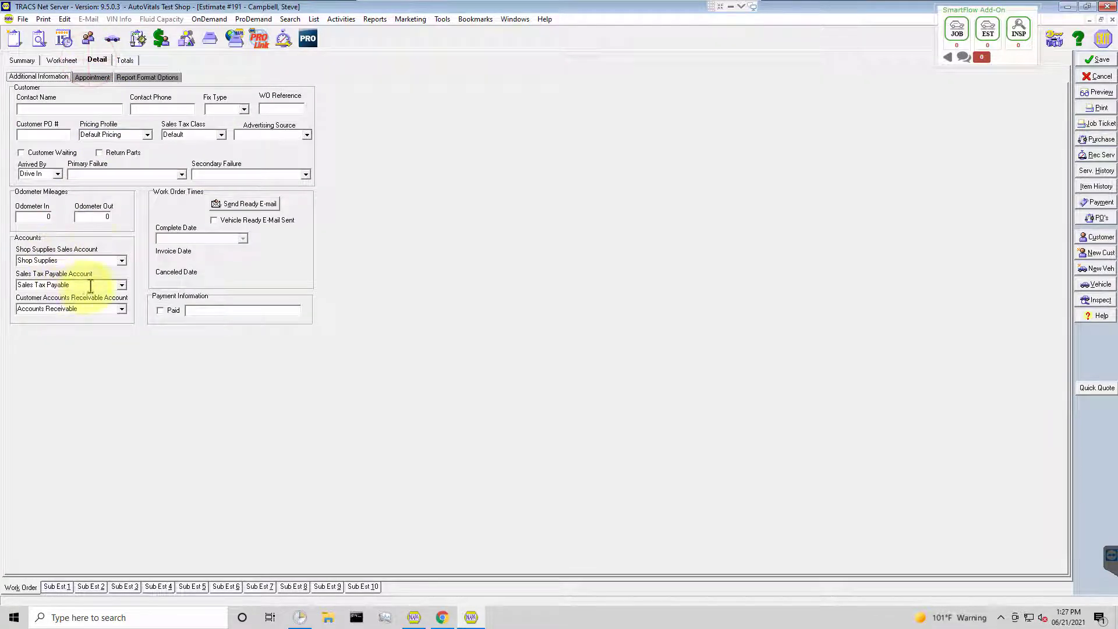
left_click(91, 78)
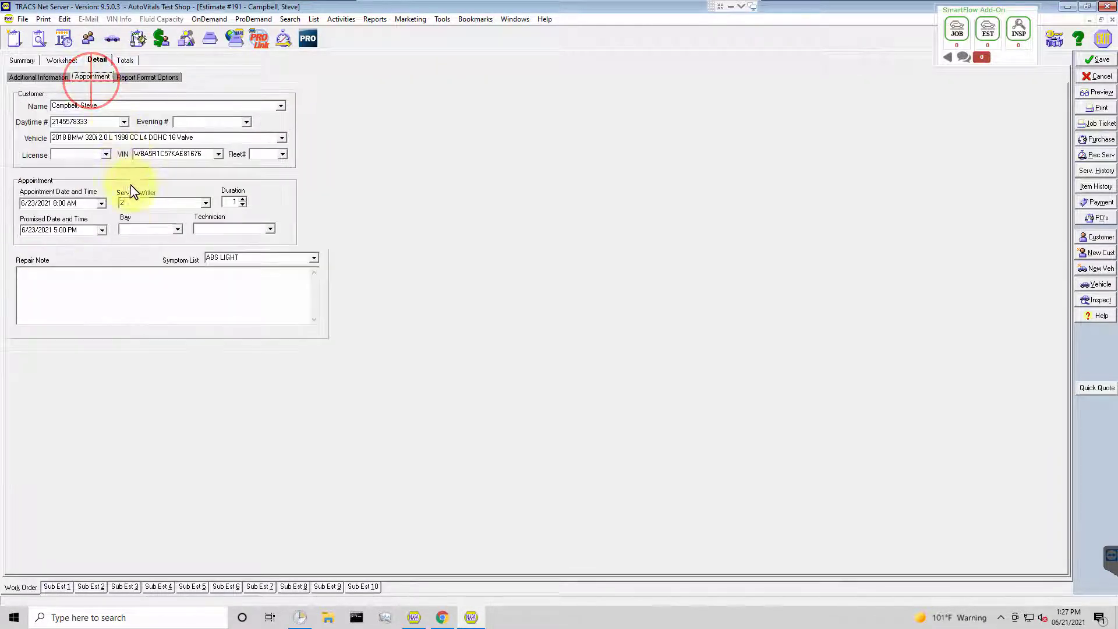
left_click(101, 202)
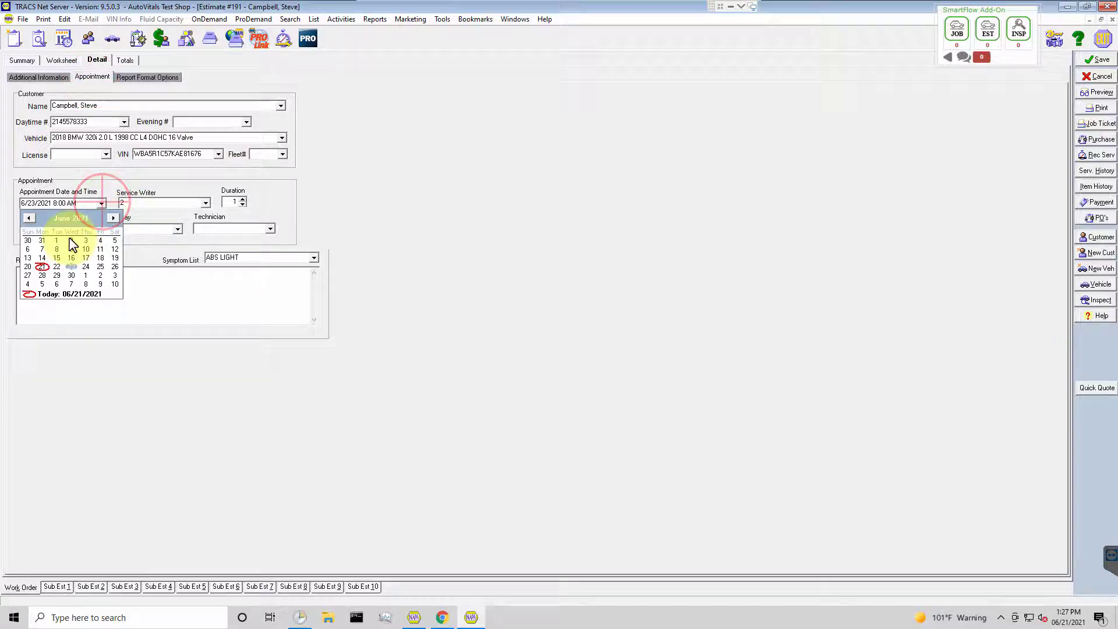
left_click(41, 267)
left_click(101, 231)
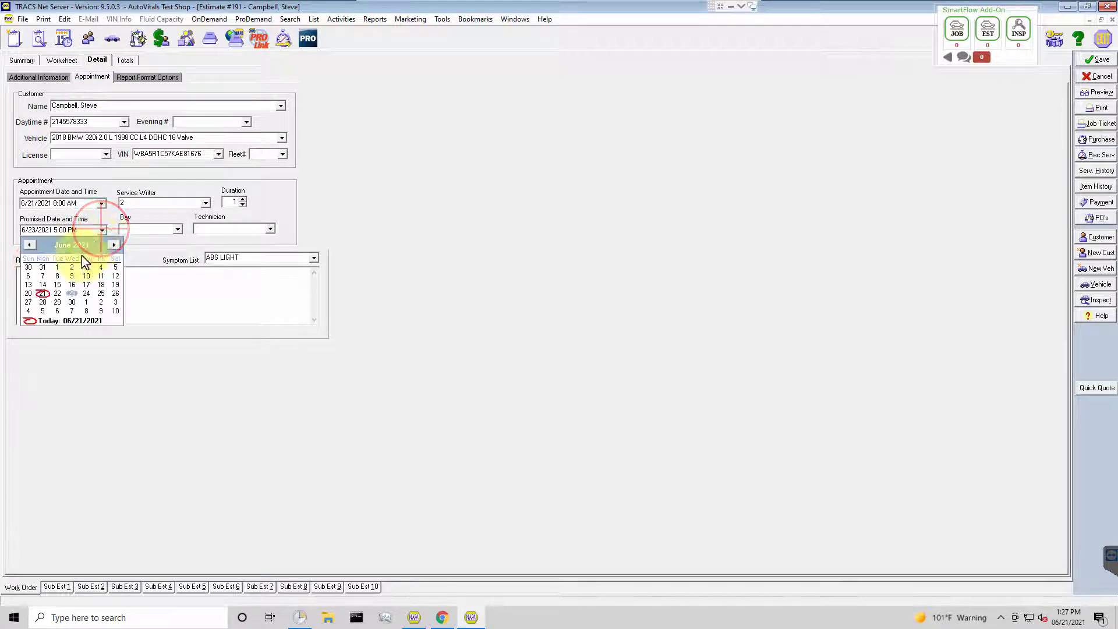
left_click(42, 292)
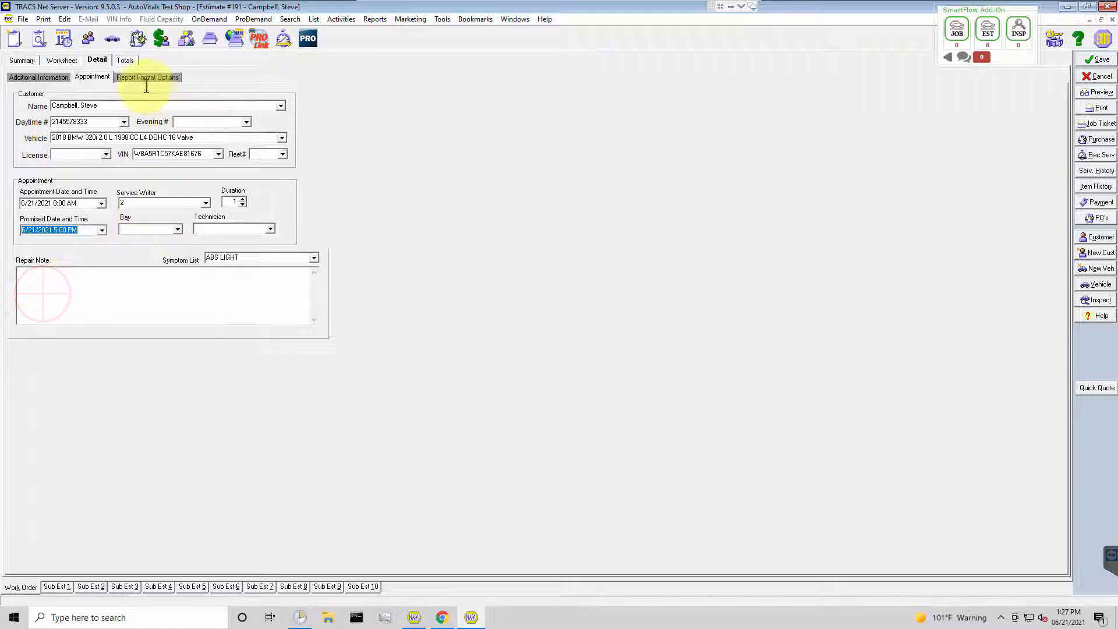
left_click(1095, 61)
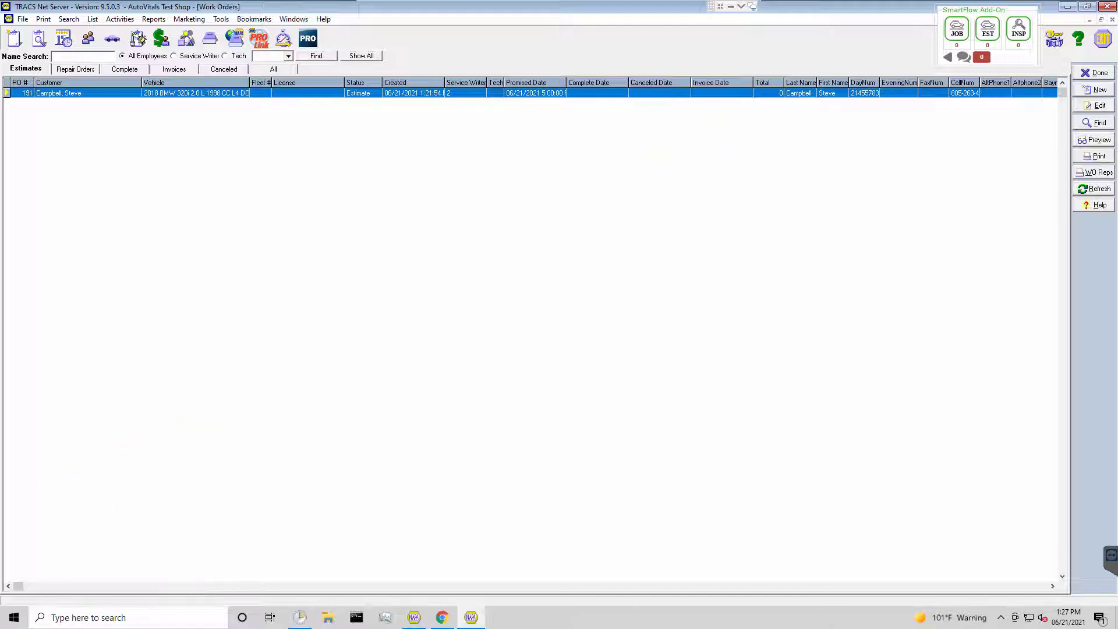
key("alt+Tab")
Convert the BMW estimate to a Repair Order with service writer 2 and save it.
double_click(272, 93)
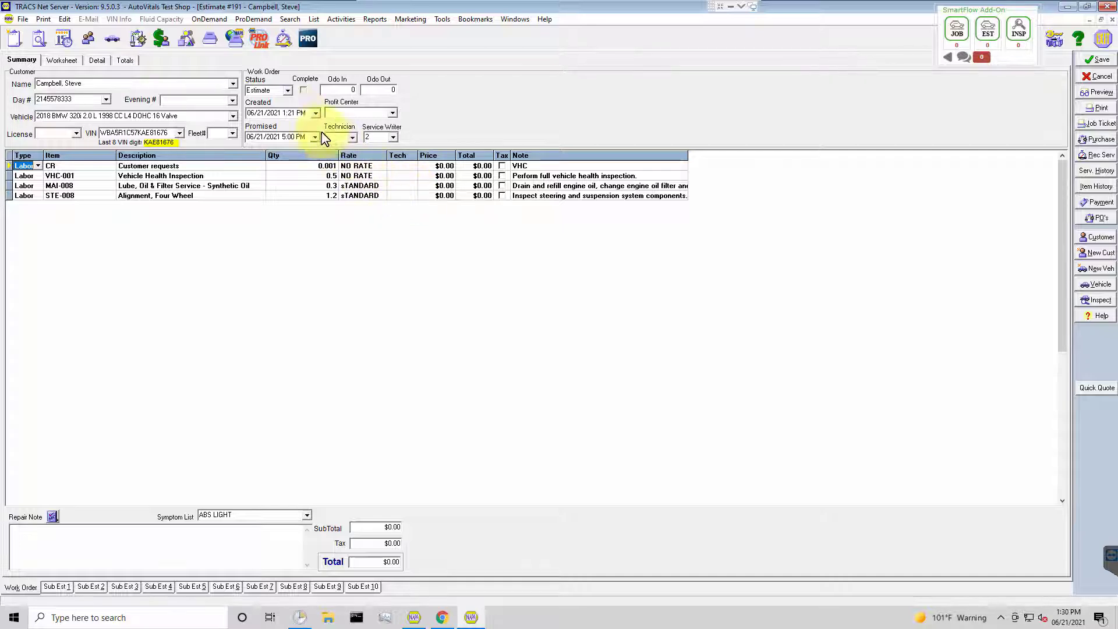
left_click(288, 91)
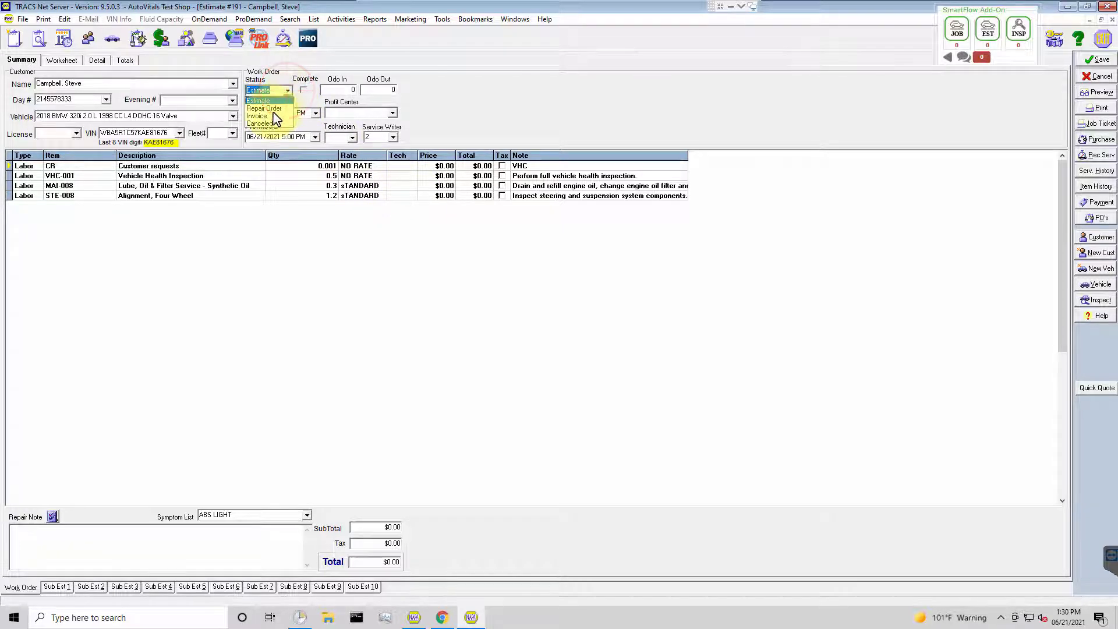
left_click(271, 109)
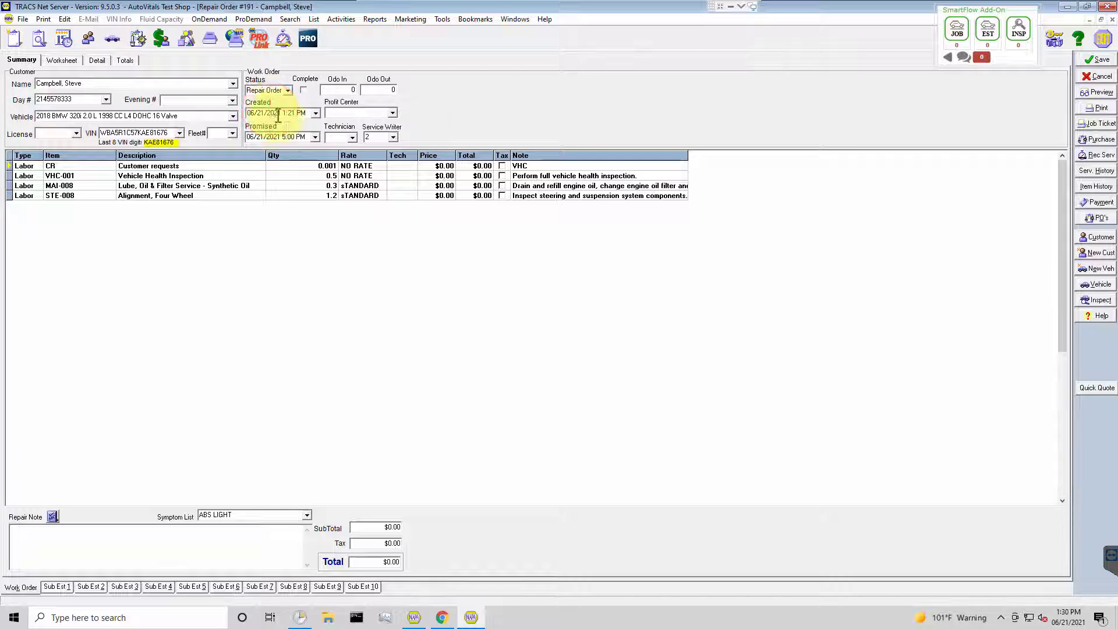
left_click(394, 138)
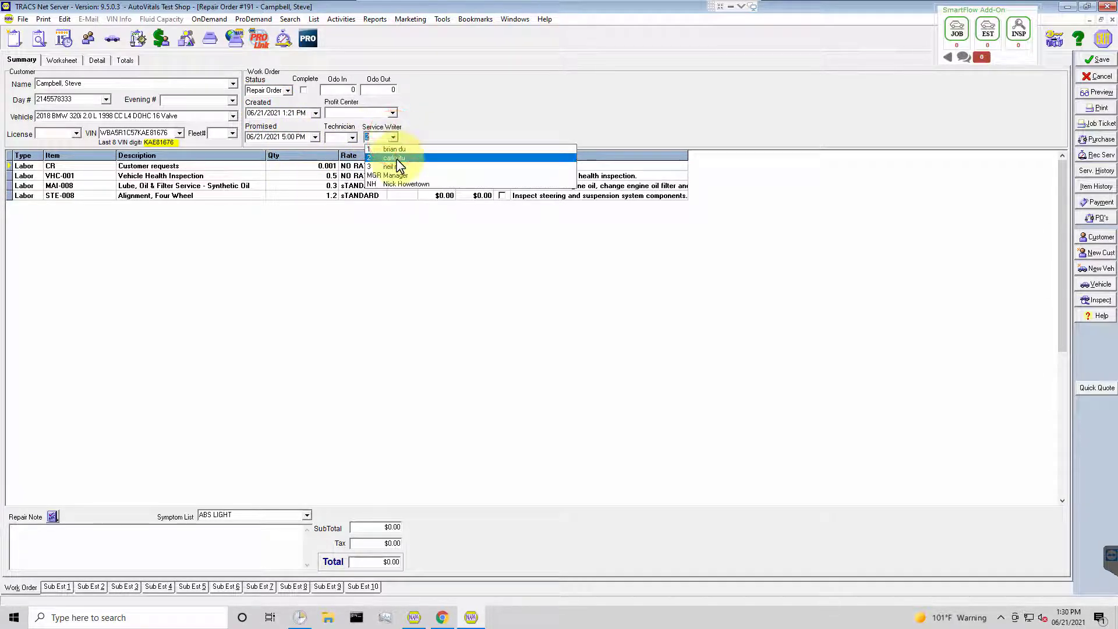
left_click(397, 161)
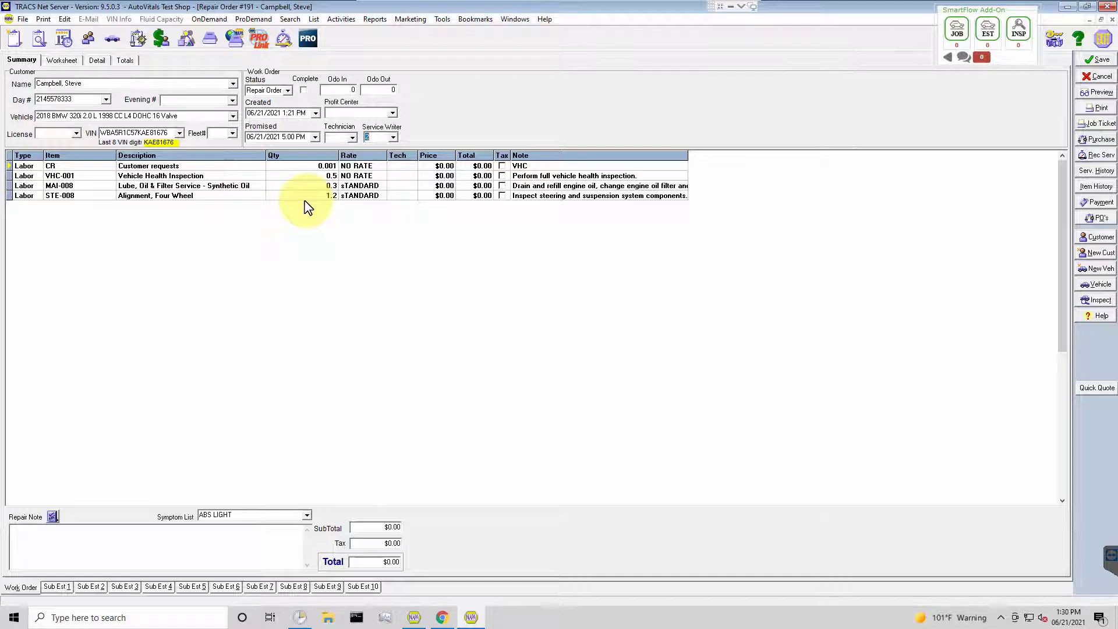
left_click(1088, 63)
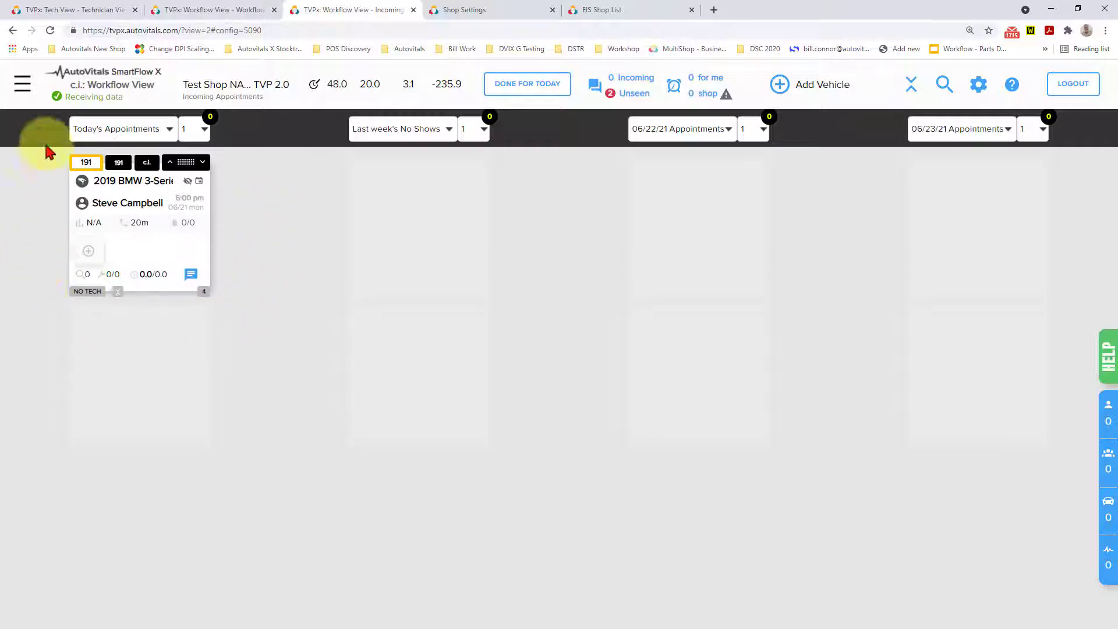
Find the 2019 BMW 3-Series card in the SmartFlow Technician View and review its work order jobs and descriptions.
left_click(50, 16)
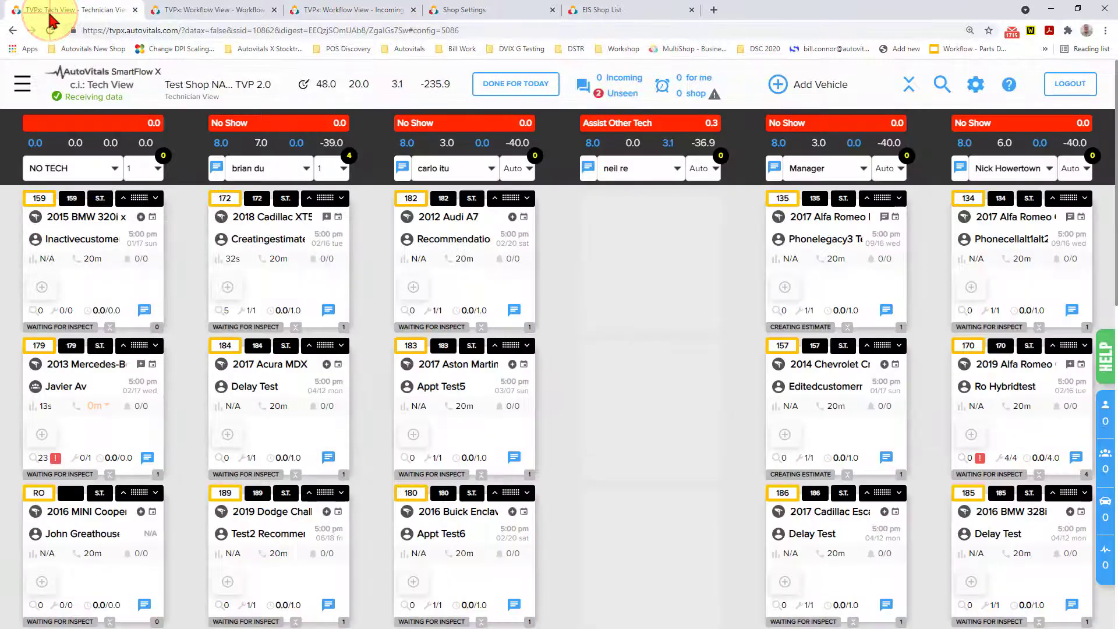
scroll(97, 337, "down", 3)
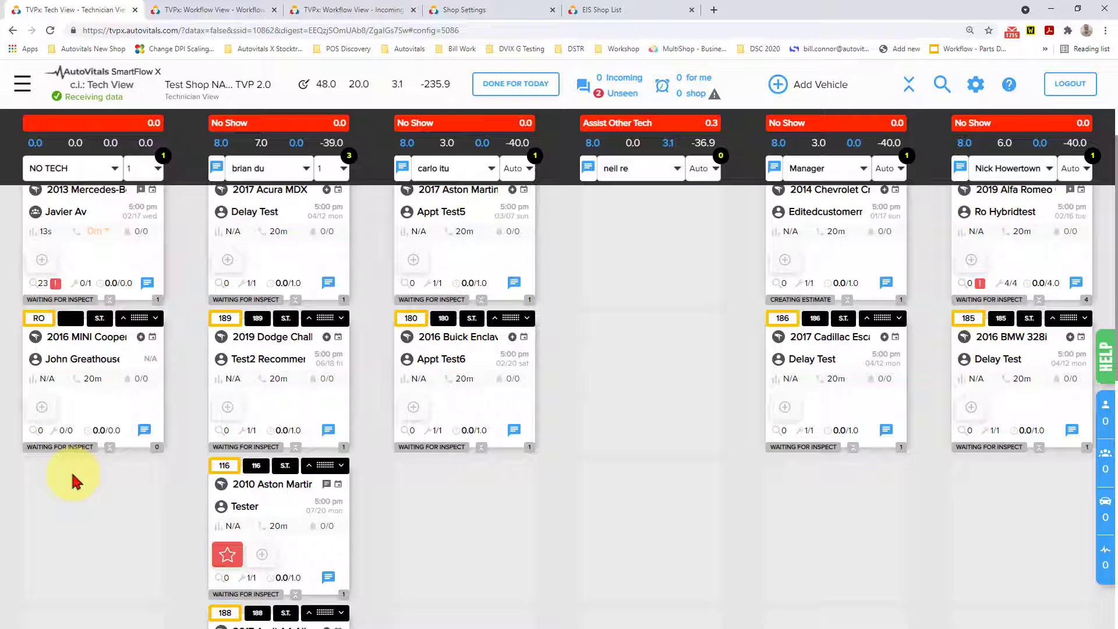
scroll(73, 481, "down", 1)
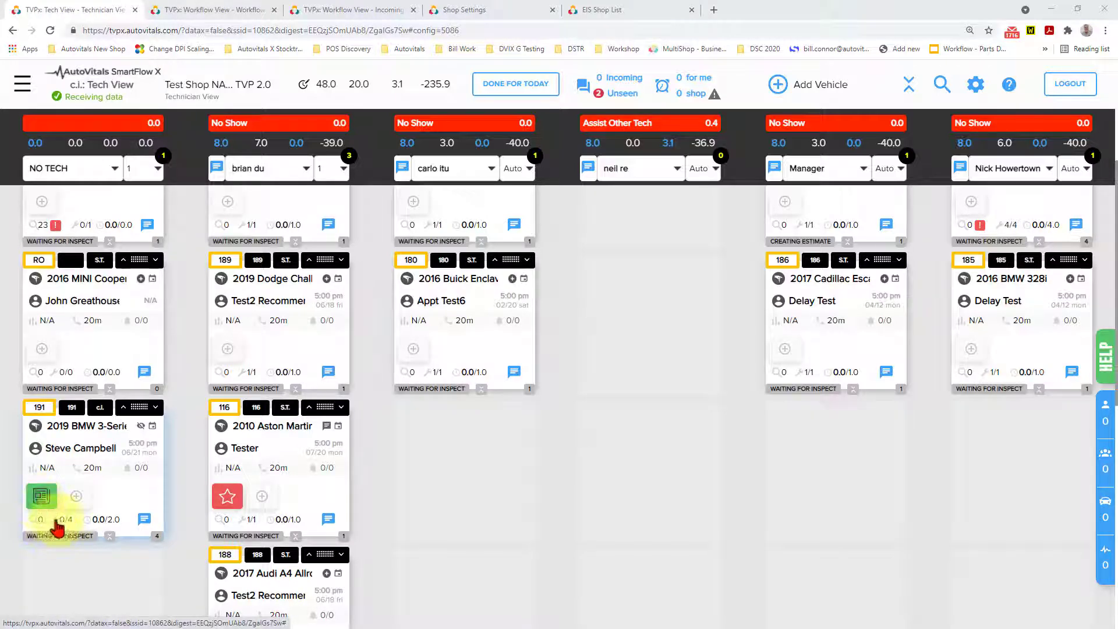
left_click(63, 522)
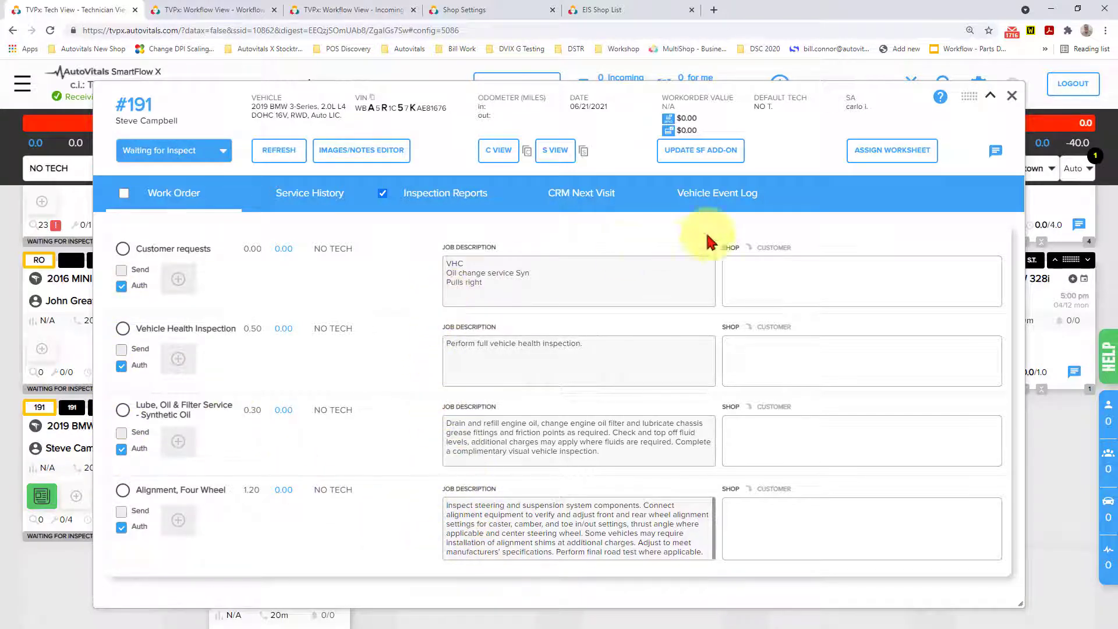
left_click(1012, 98)
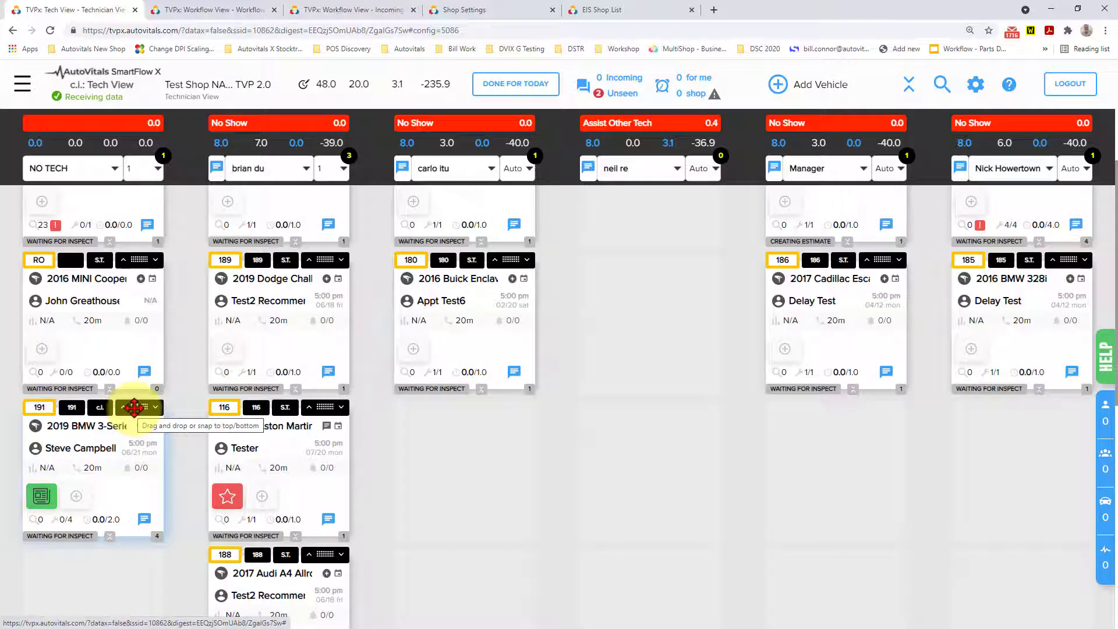
Assign all of the 2019 BMW 3-Series jobs to the technician whose status is Assist Other Tech.
left_click_drag(134, 407, 684, 180)
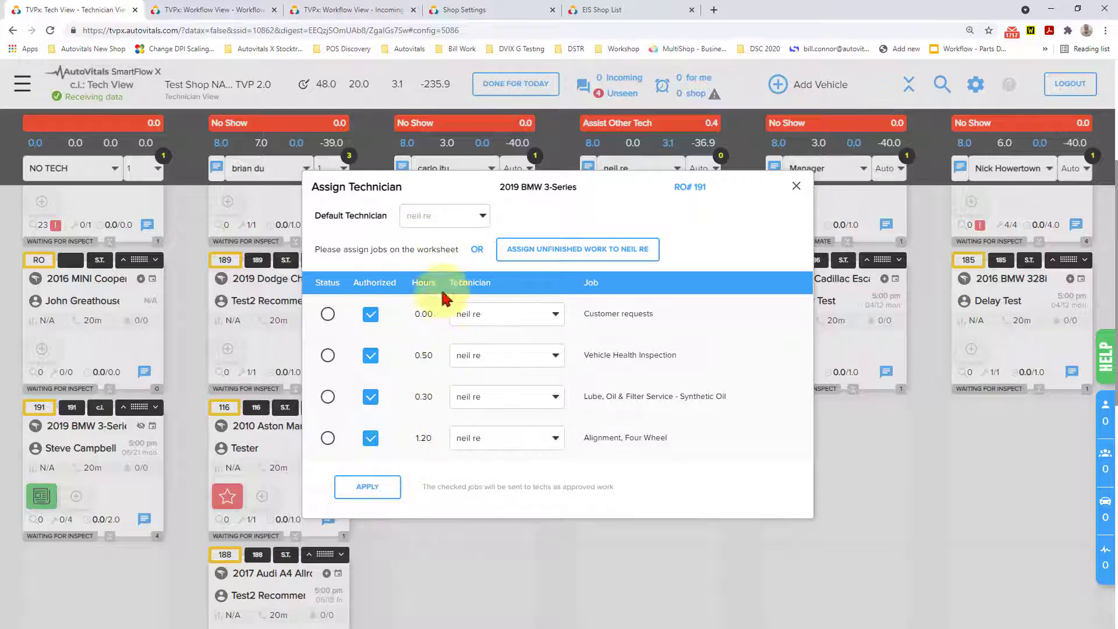
left_click(511, 445)
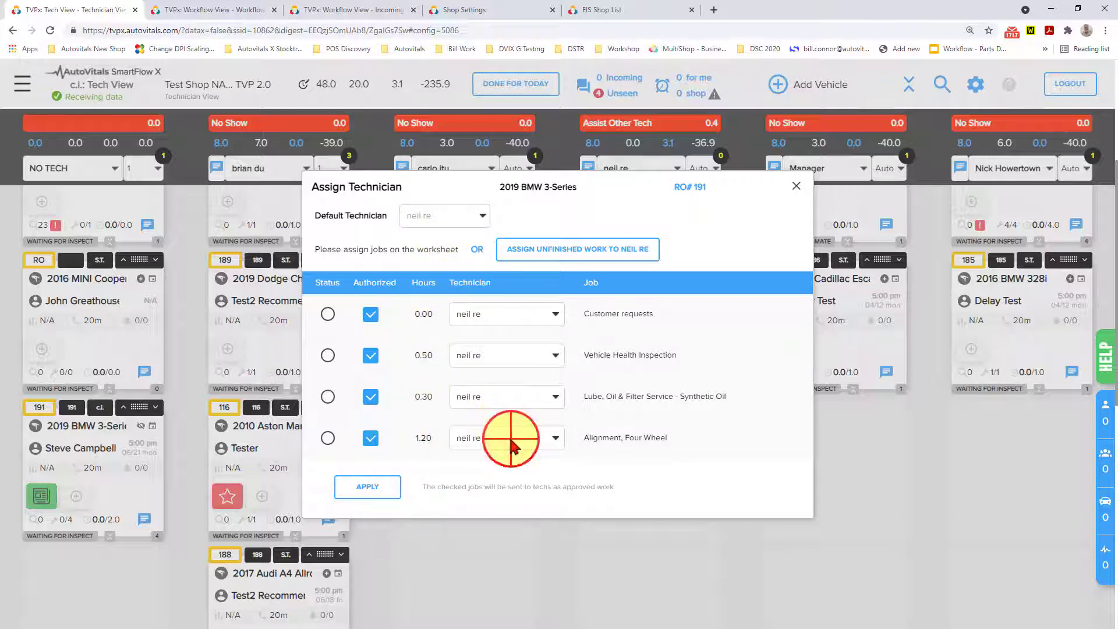
left_click(511, 445)
left_click(364, 489)
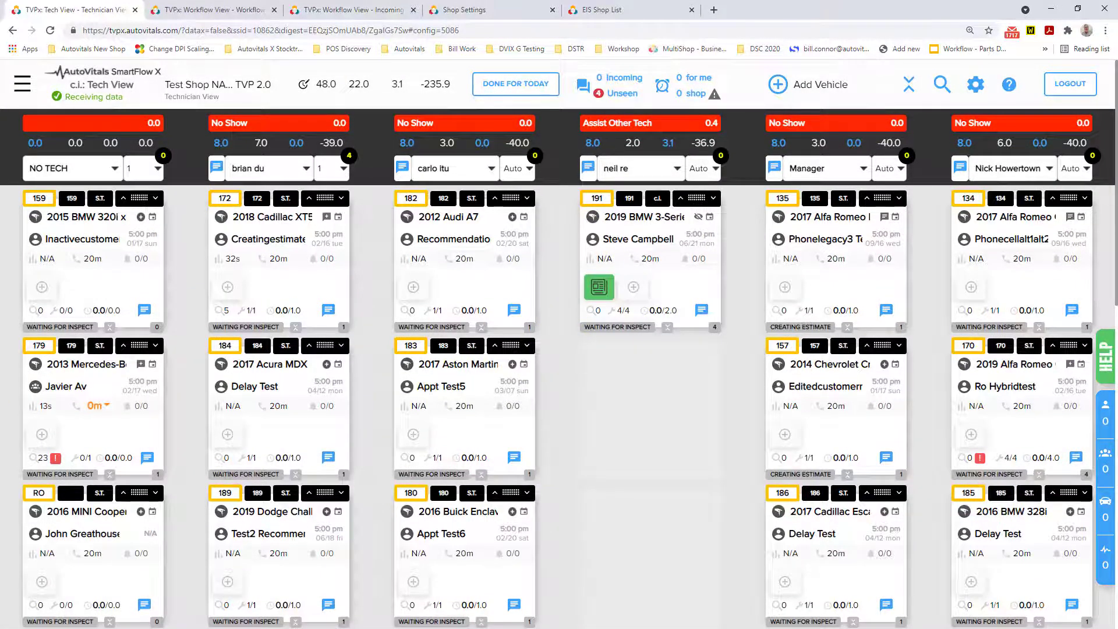
Show the technician's tablet over the Technician View and dismiss its new-vehicle notification for the 2019 BMW 3-Series.
key("alt+Tab")
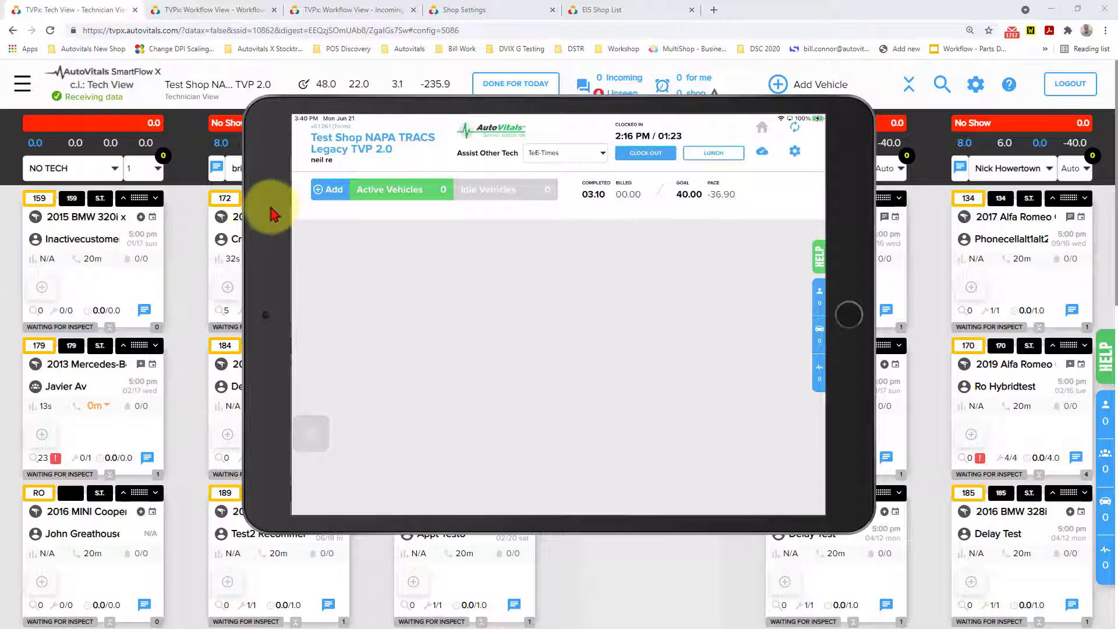
left_click_drag(274, 216, 420, 268)
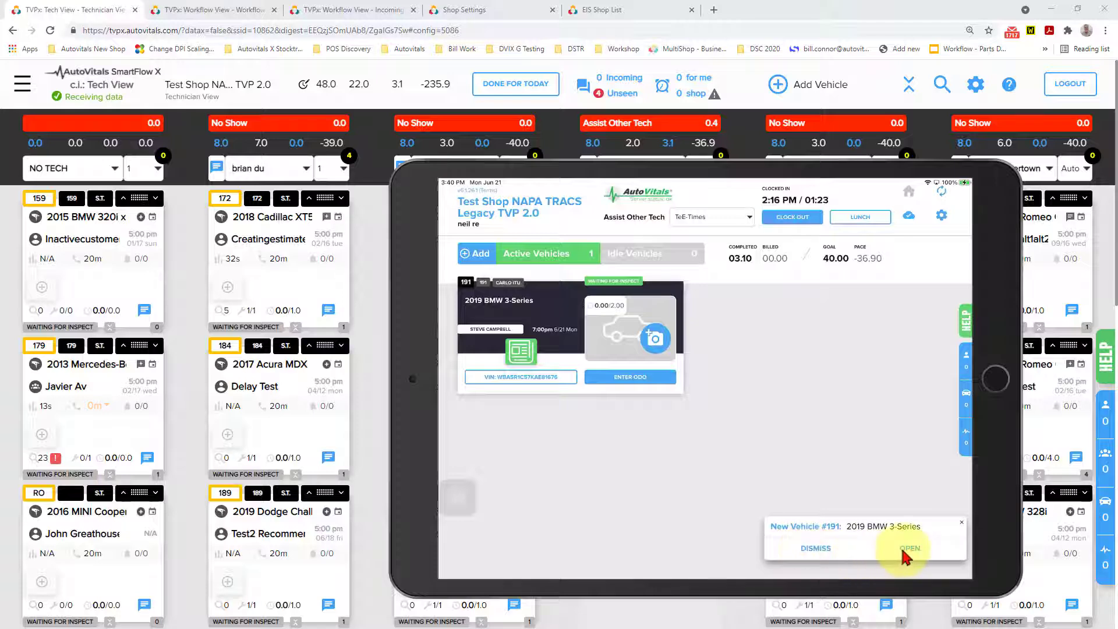
left_click(809, 551)
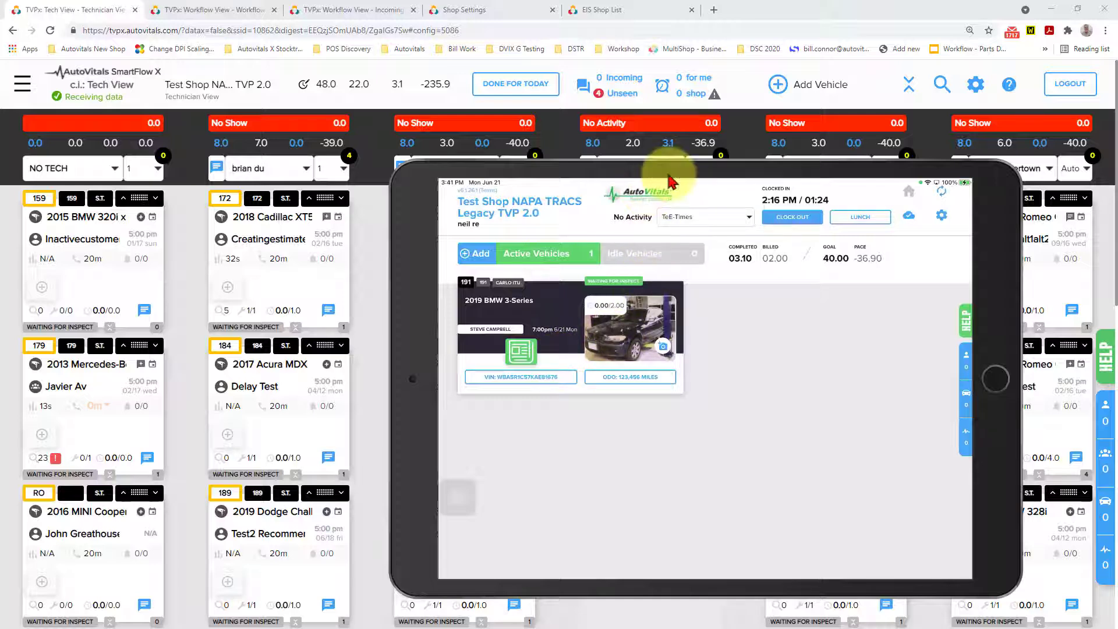
Open the 2019 BMW 3-Series work order on the tablet and review its in-progress jobs.
left_click_drag(645, 194, 702, 207)
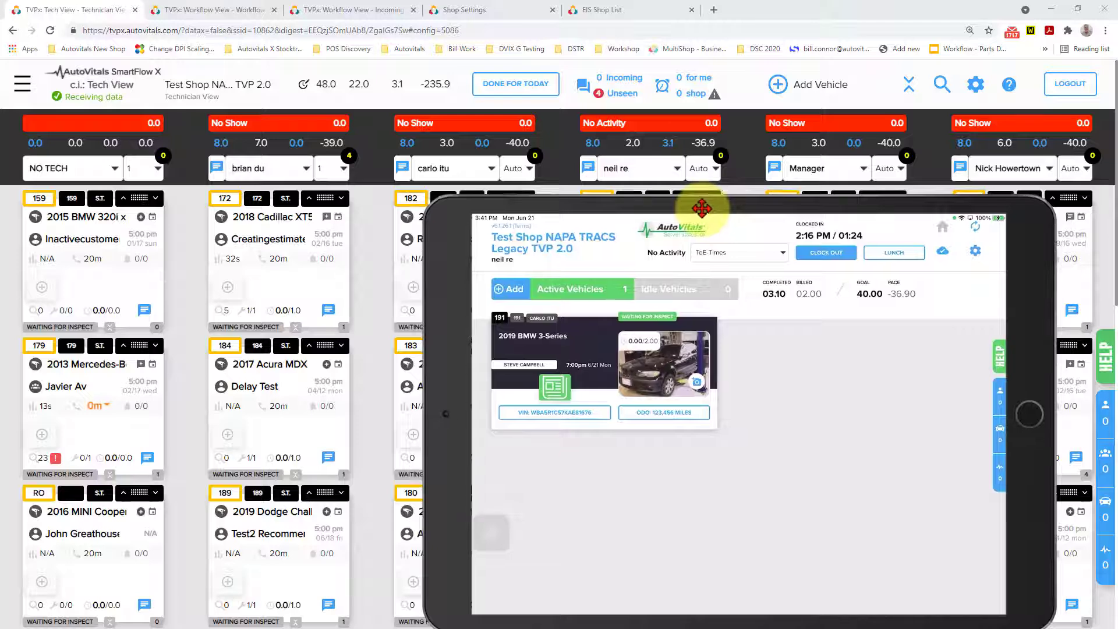
left_click(620, 377)
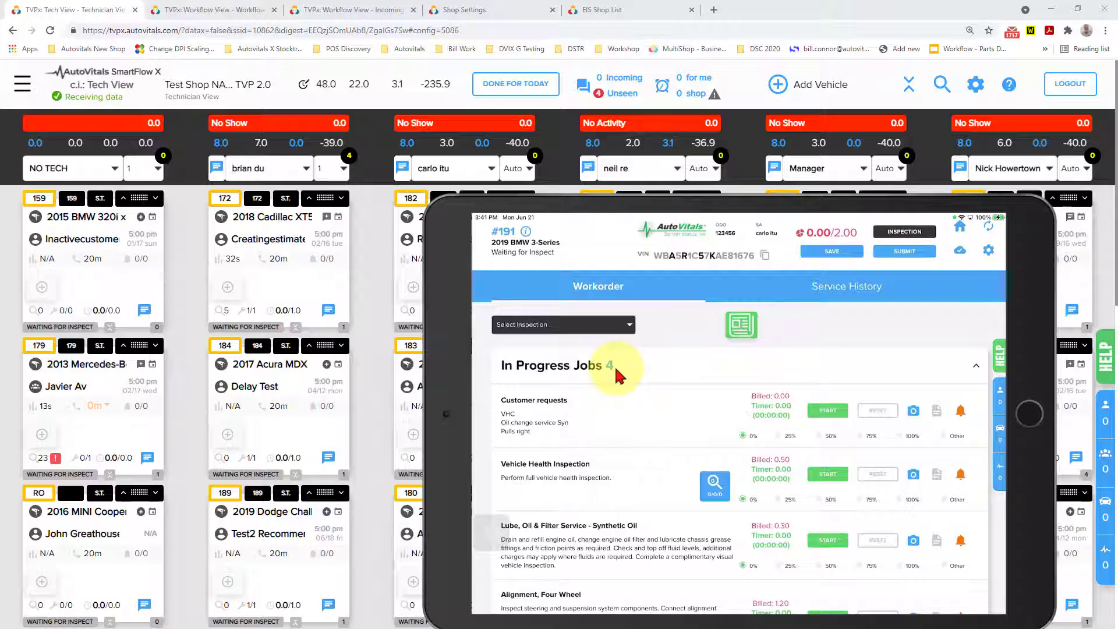
scroll(619, 376, "down", 2)
scroll(619, 376, "up", 2)
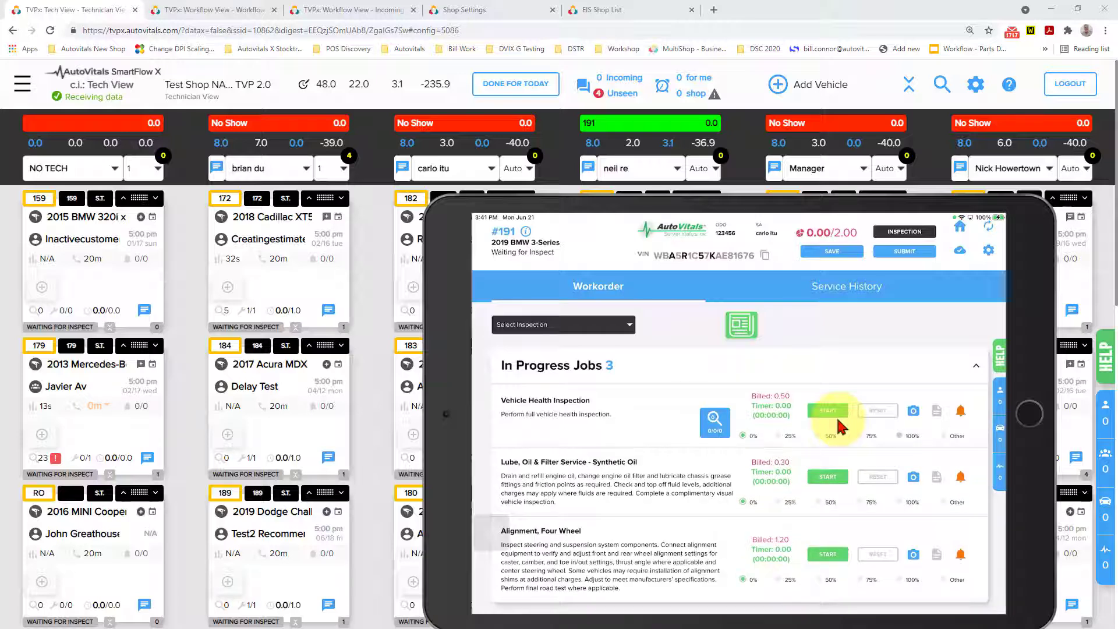
Open the Vehicle Health Inspection and record Check Engine Light On for the instrument cluster and Rear Wiper Torn or Worn for the wipers.
left_click(710, 426)
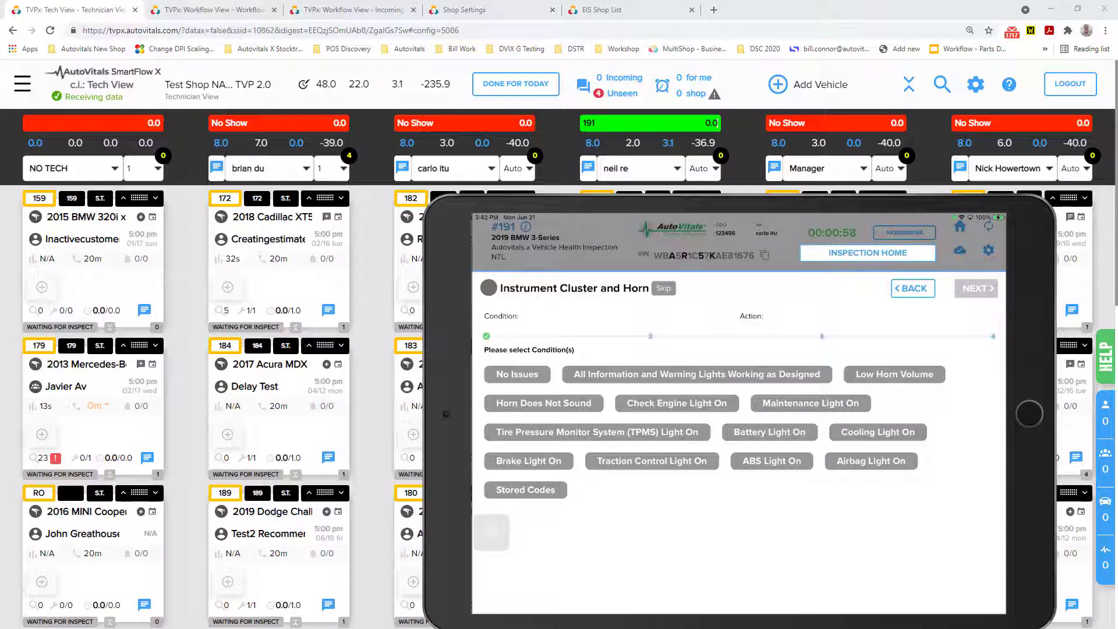
left_click(677, 403)
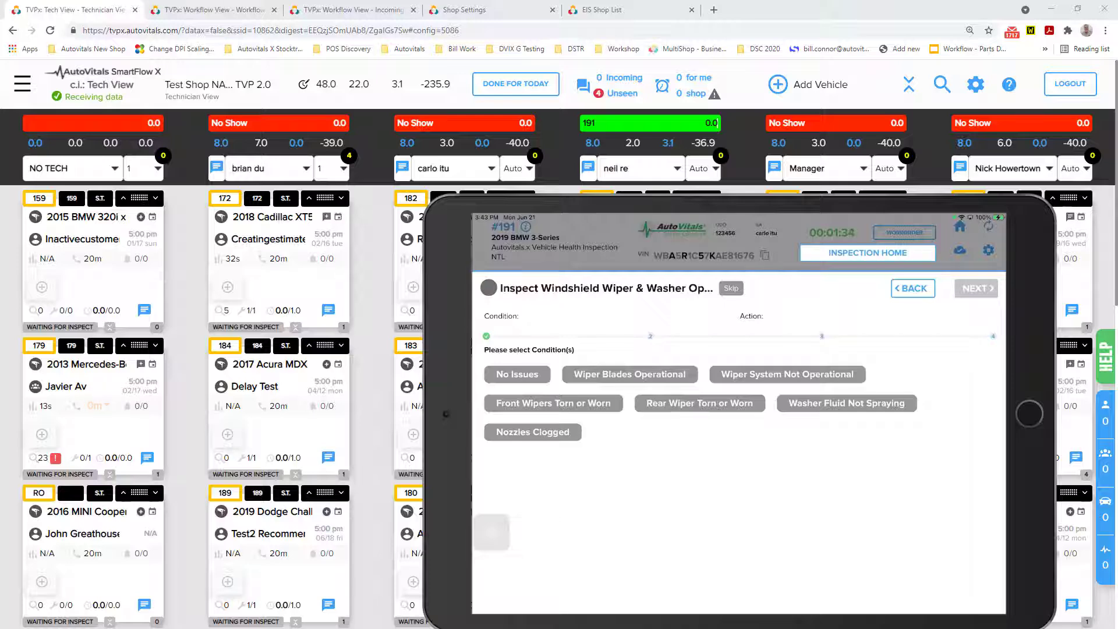
left_click(700, 404)
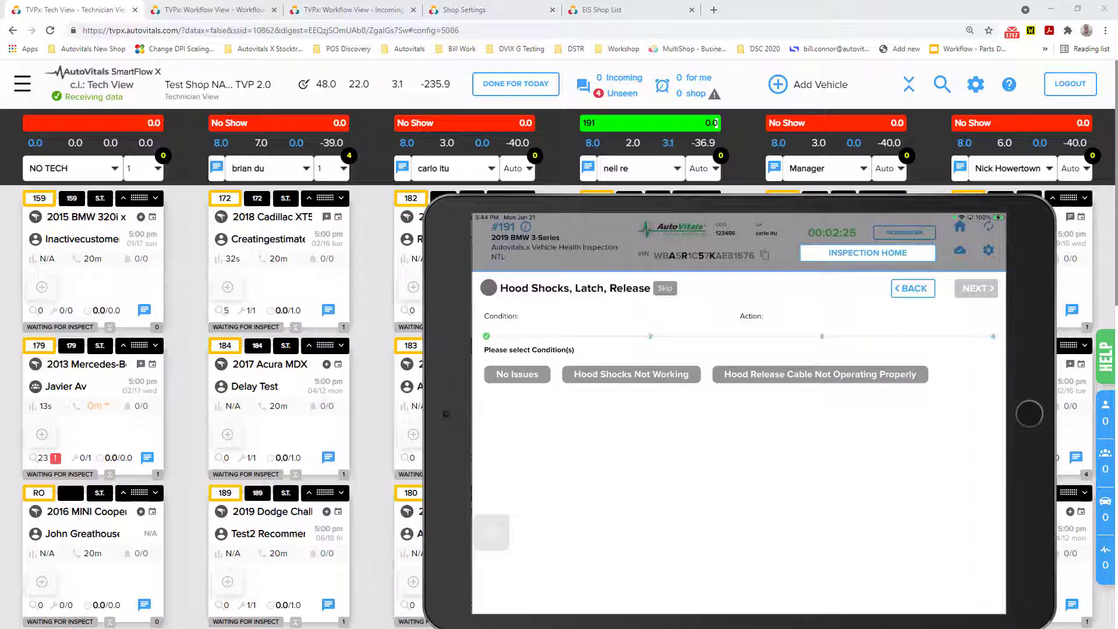
Record Hood Shocks Not Working for the hood shocks topic and photograph the open hood, accepting the suggested notes.
left_click(631, 375)
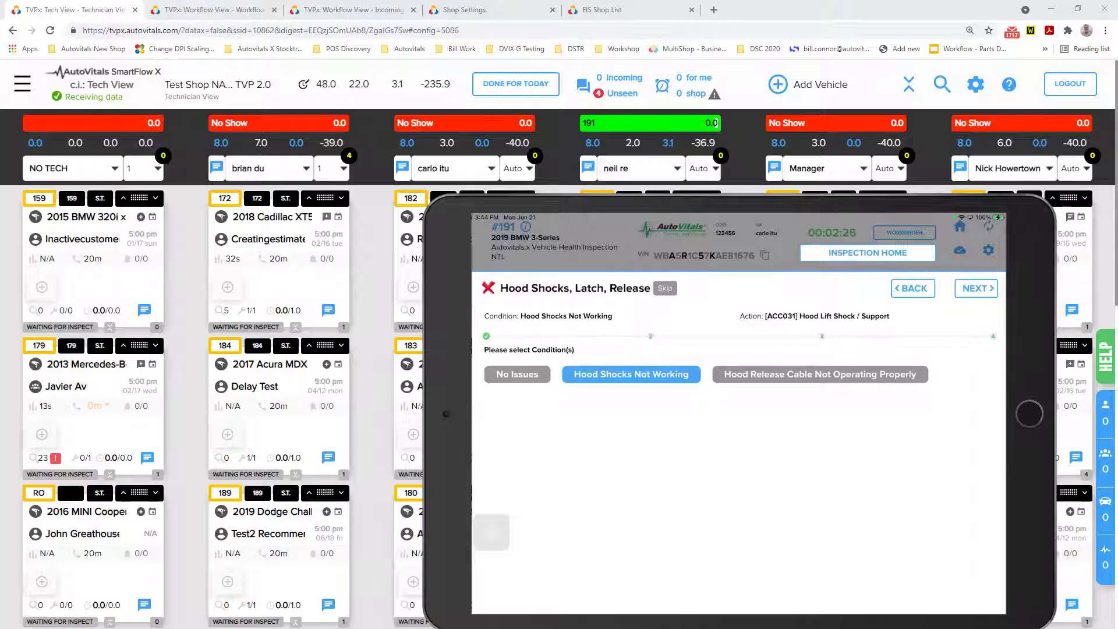
left_click(976, 288)
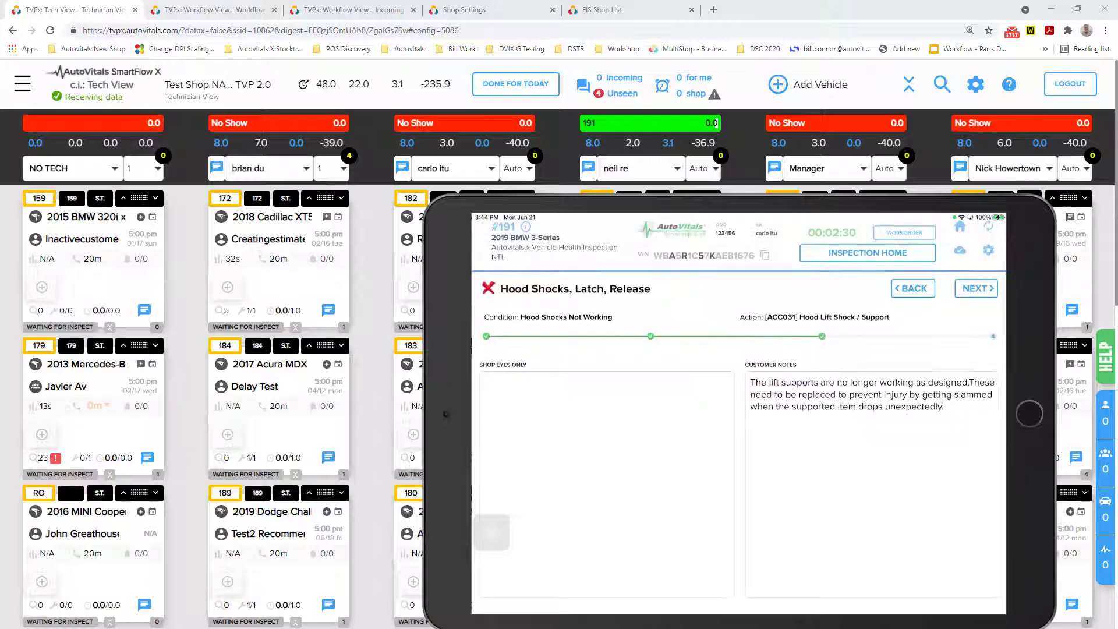
left_click(976, 288)
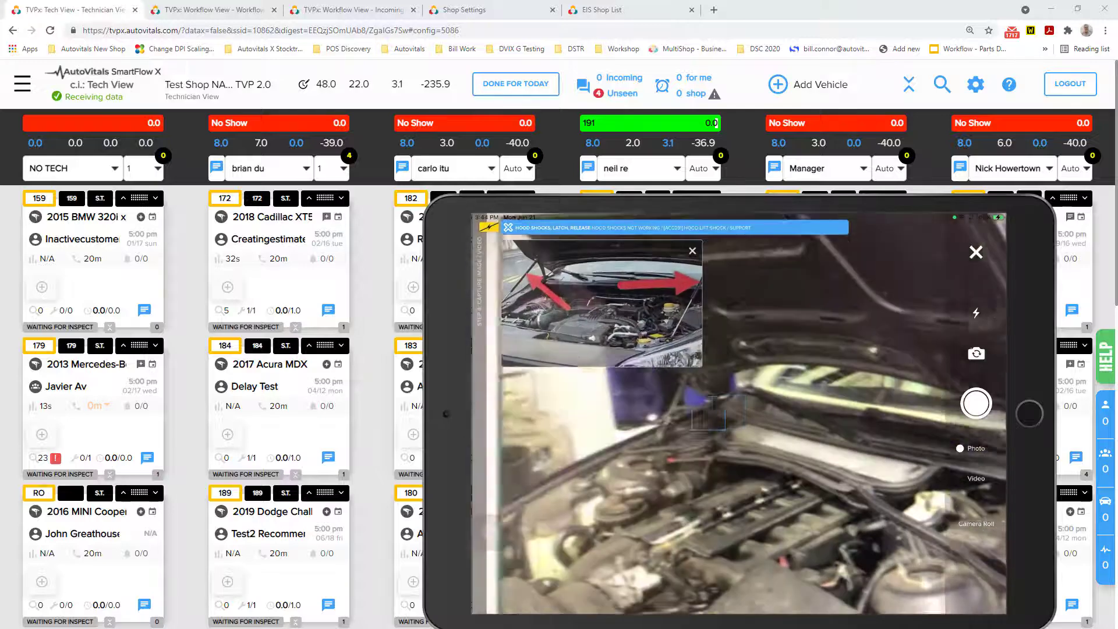
left_click(976, 403)
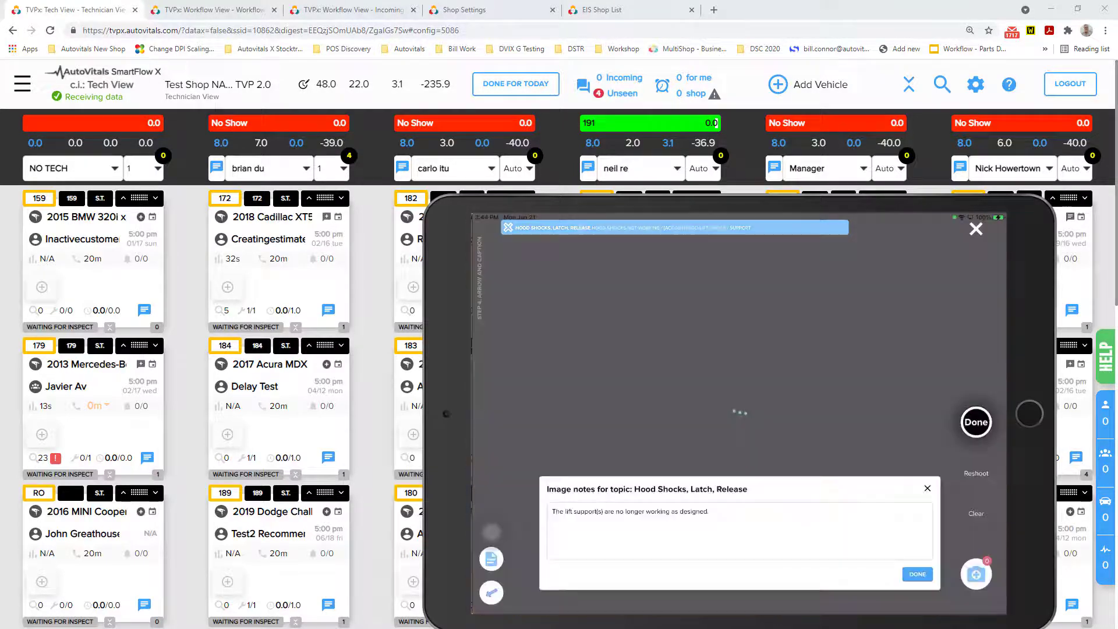
left_click(918, 575)
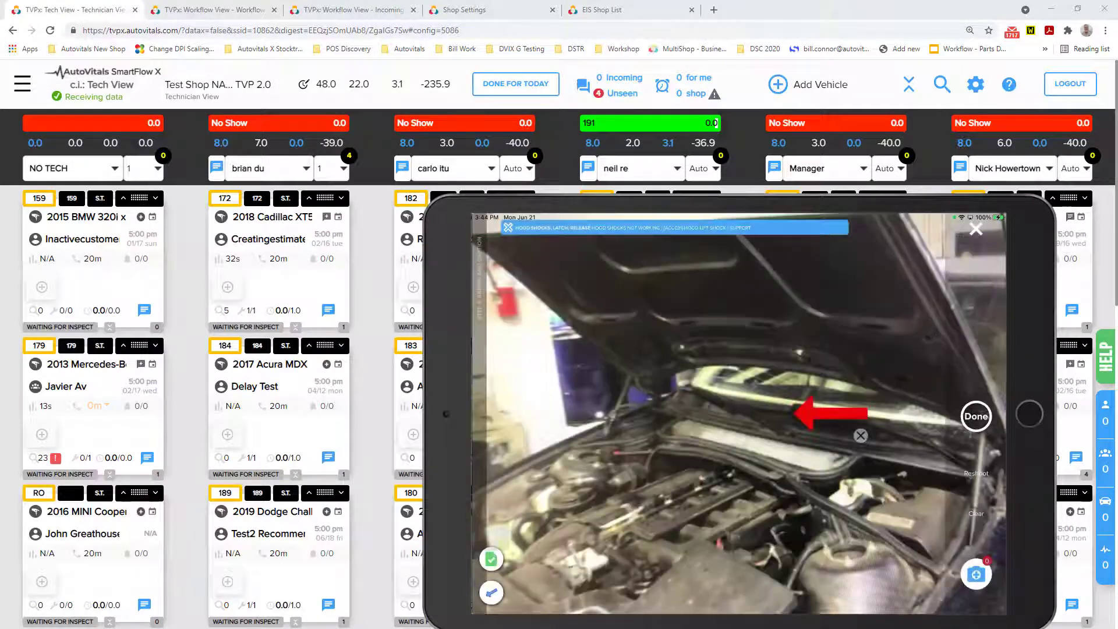
Aim one red arrow at each of the two hood supports in the photo and save the marked-up picture.
left_click_drag(864, 414, 860, 433)
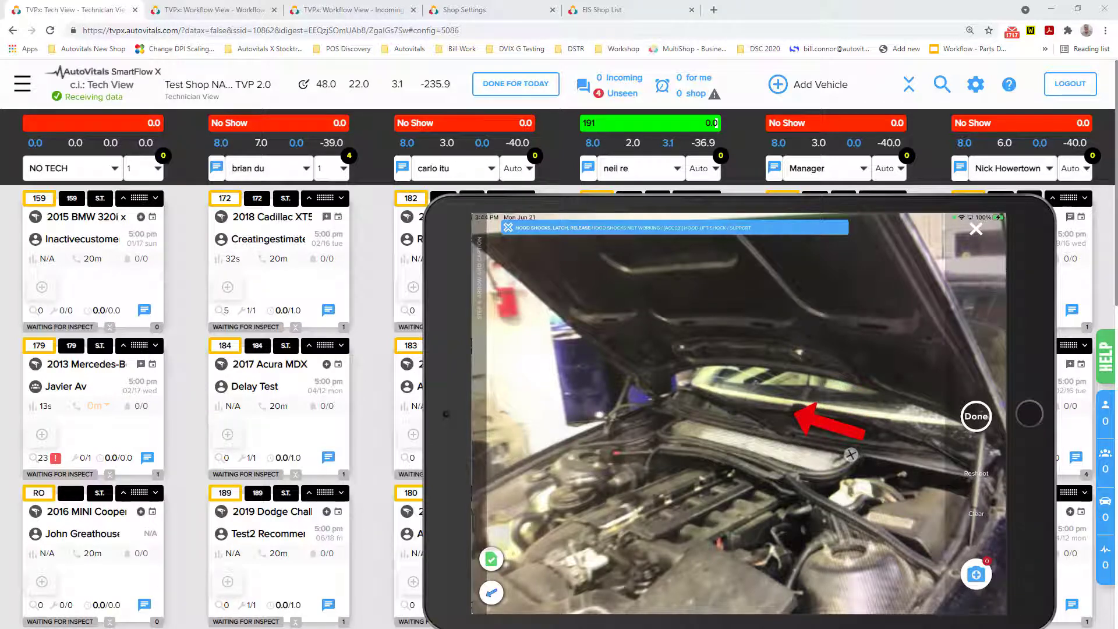
left_click_drag(851, 454, 669, 453)
left_click(491, 593)
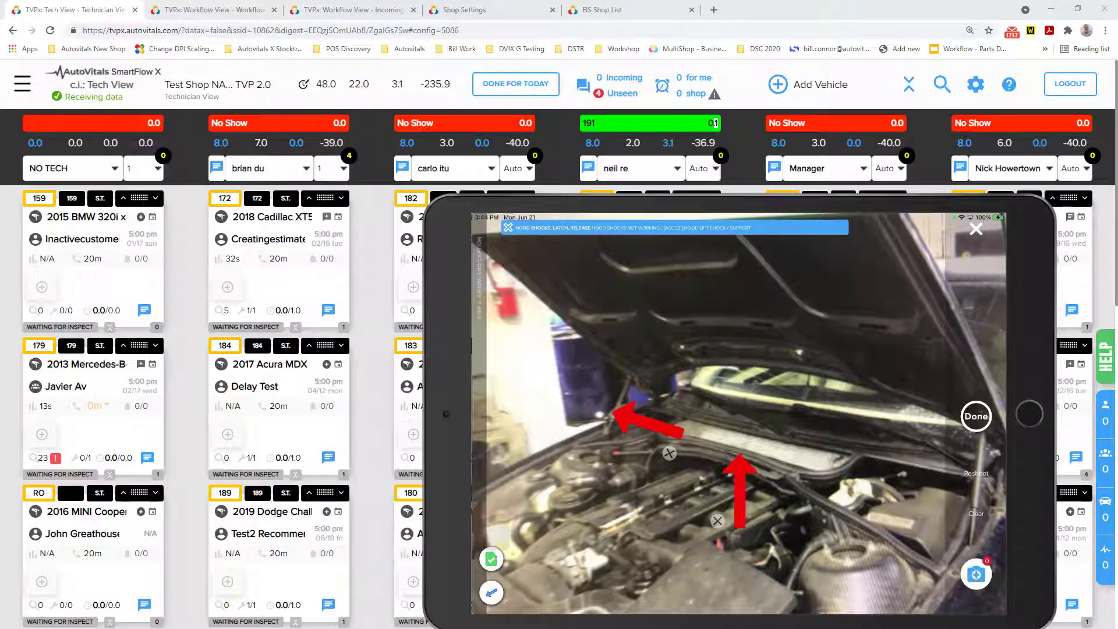
left_click_drag(740, 522, 932, 478)
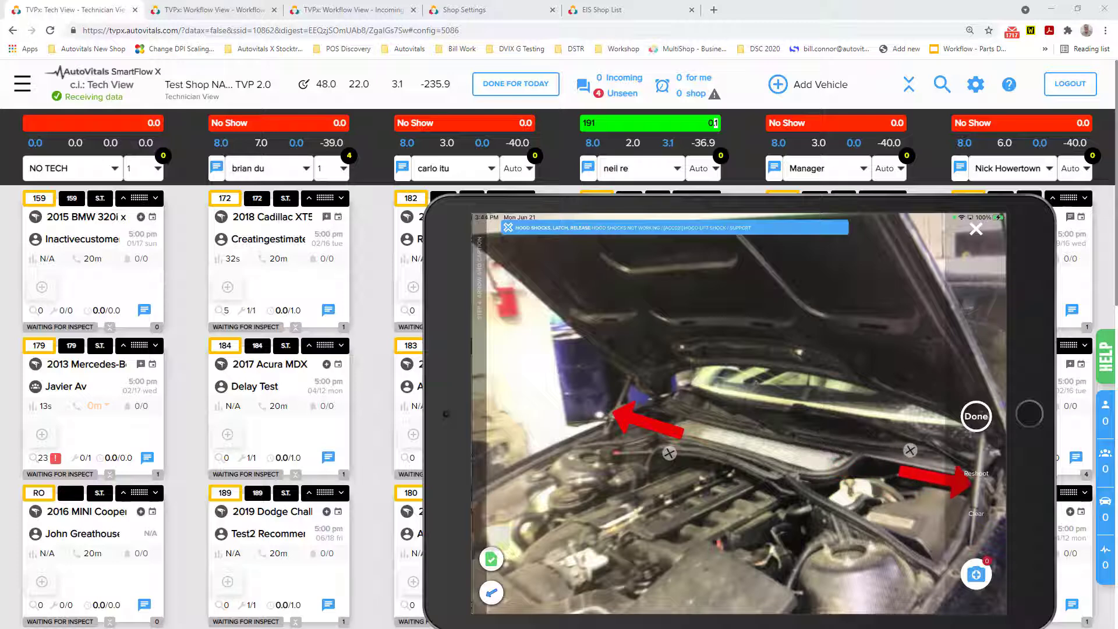
left_click(976, 417)
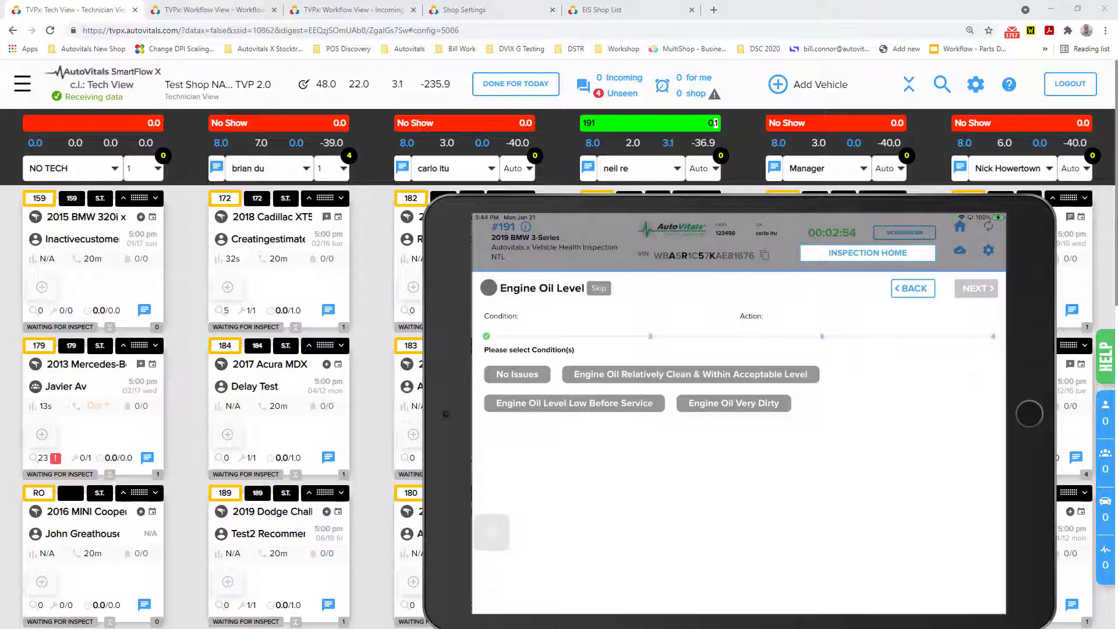
Record Engine Oil Very Dirty for the engine oil level and continue through the drive belt and coolant topics.
left_click(734, 403)
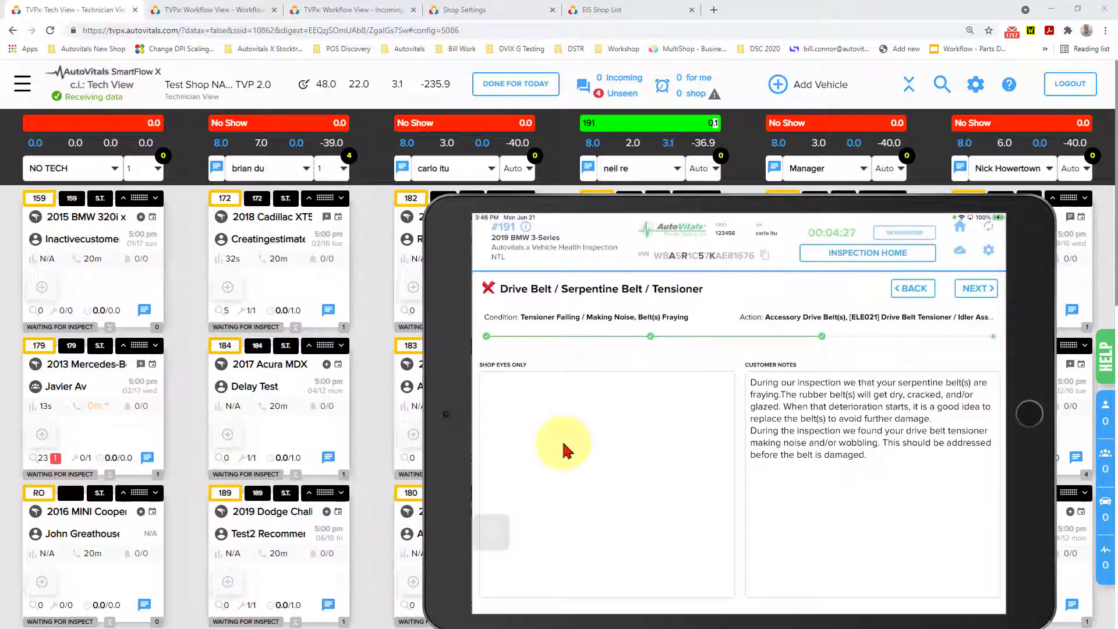
left_click(508, 445)
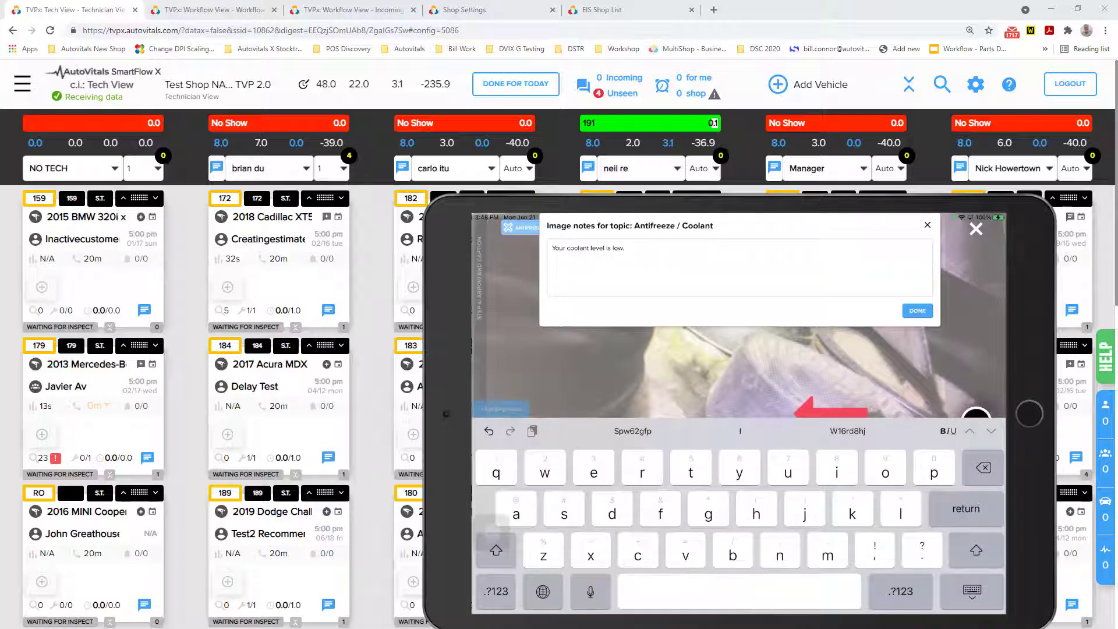
key("Return")
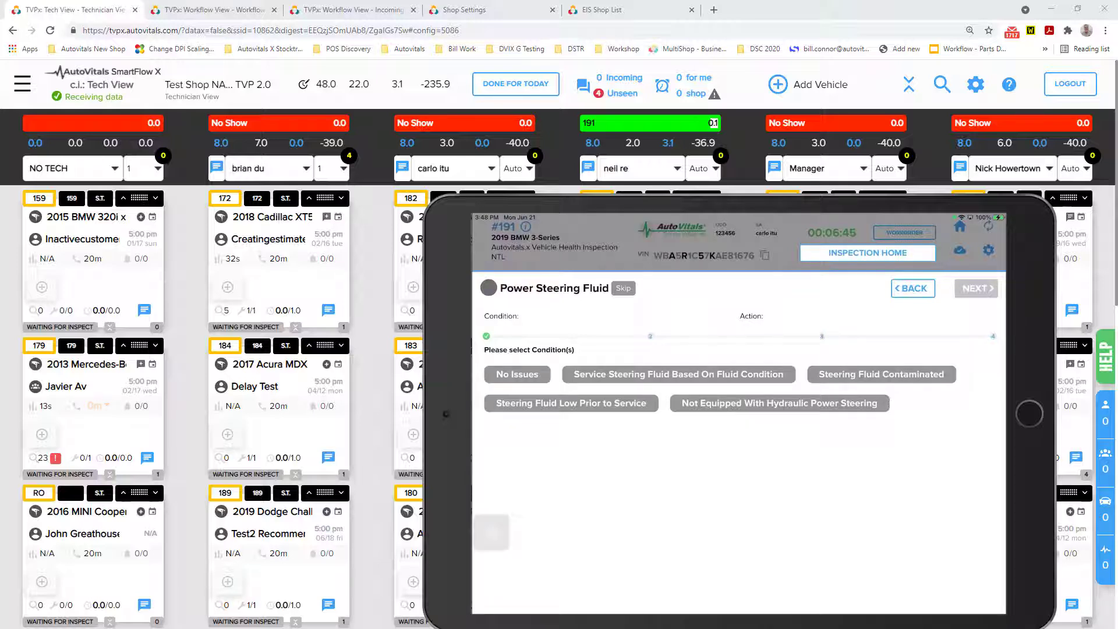
Record Service Steering Fluid Based On Fluid Condition and save a reservoir photo with the yellow arrow aimed at the dark fluid.
left_click(679, 375)
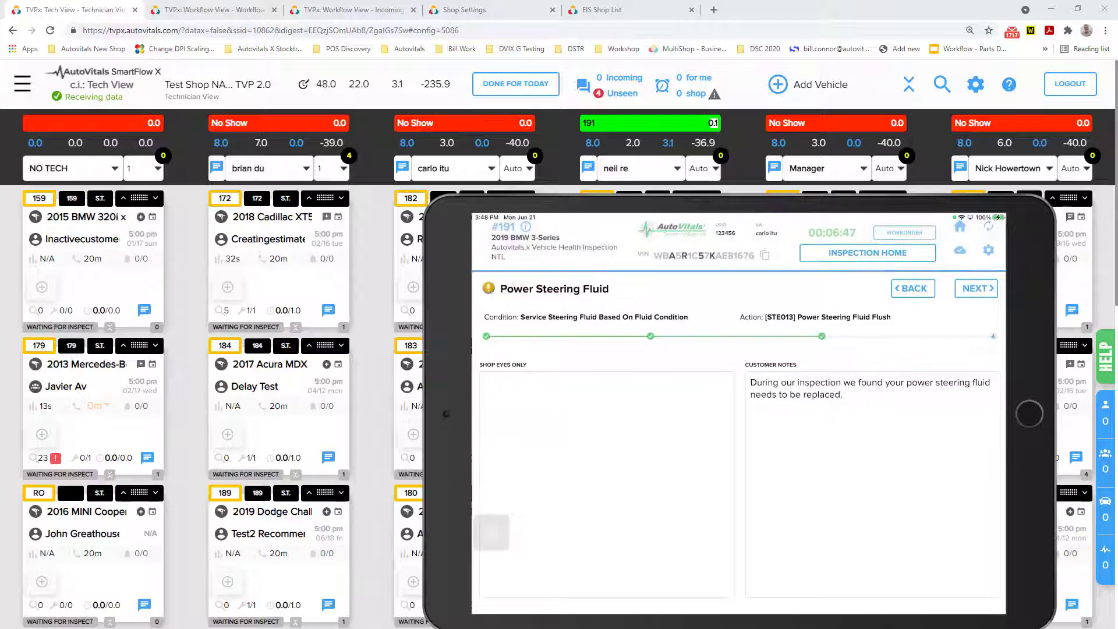
left_click(977, 289)
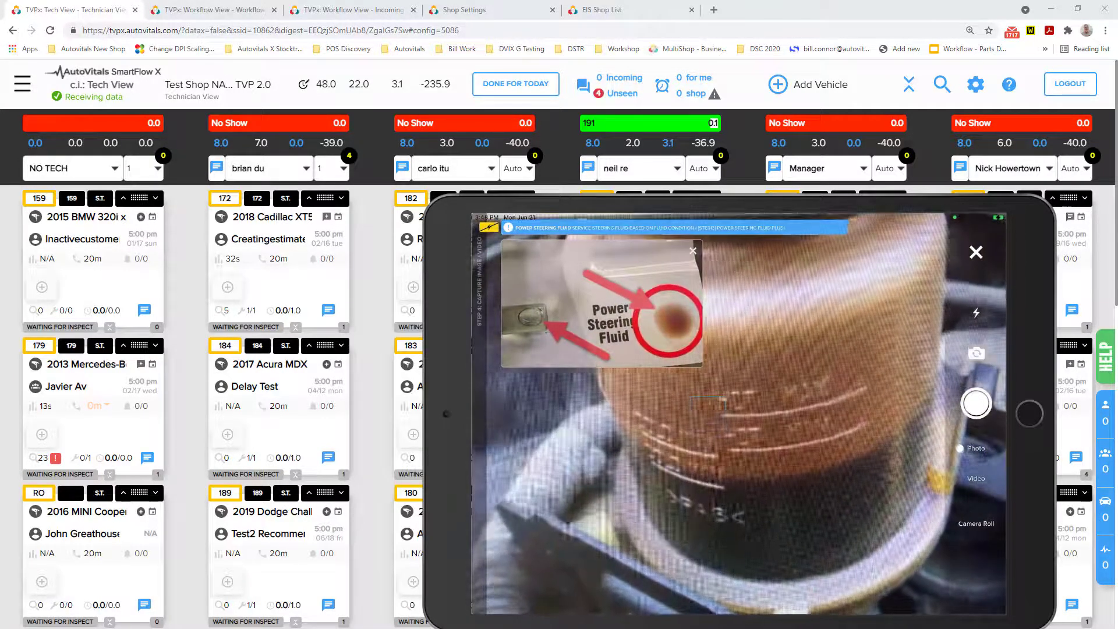
left_click(976, 403)
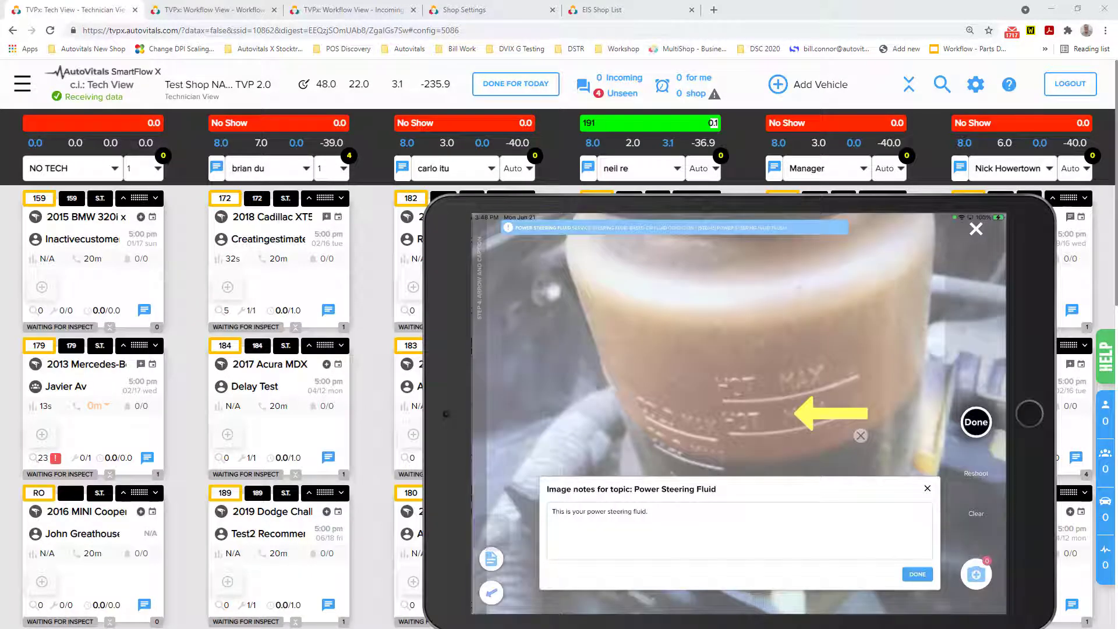
left_click(918, 574)
mouse_move(831, 414)
left_mouse_down()
mouse_move(826, 367)
mouse_move(821, 454)
mouse_move(841, 422)
left_mouse_up()
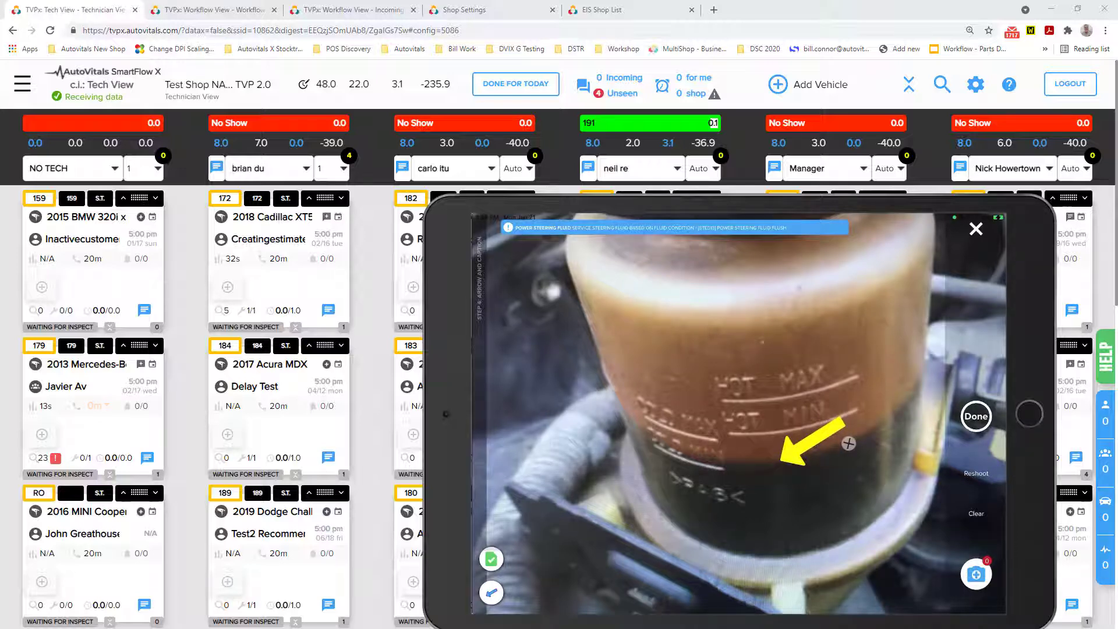
left_click(976, 416)
Record Brake Fluid Moisture Content Above 3% and save a photo with the red arrow aimed at the brake fluid tester's lights.
left_click(606, 360)
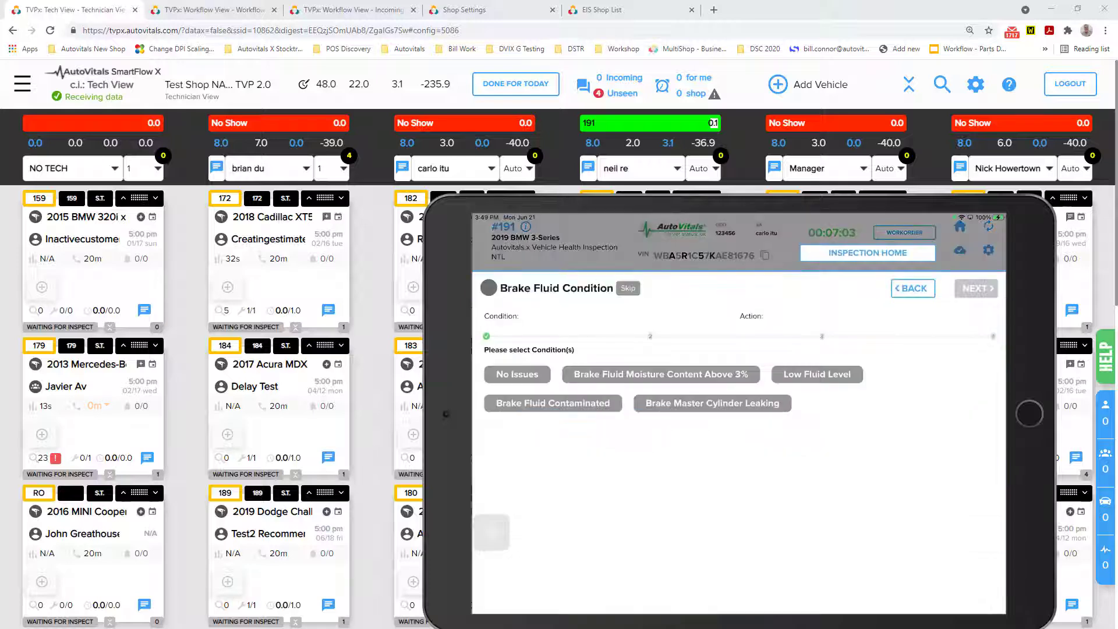
left_click(661, 374)
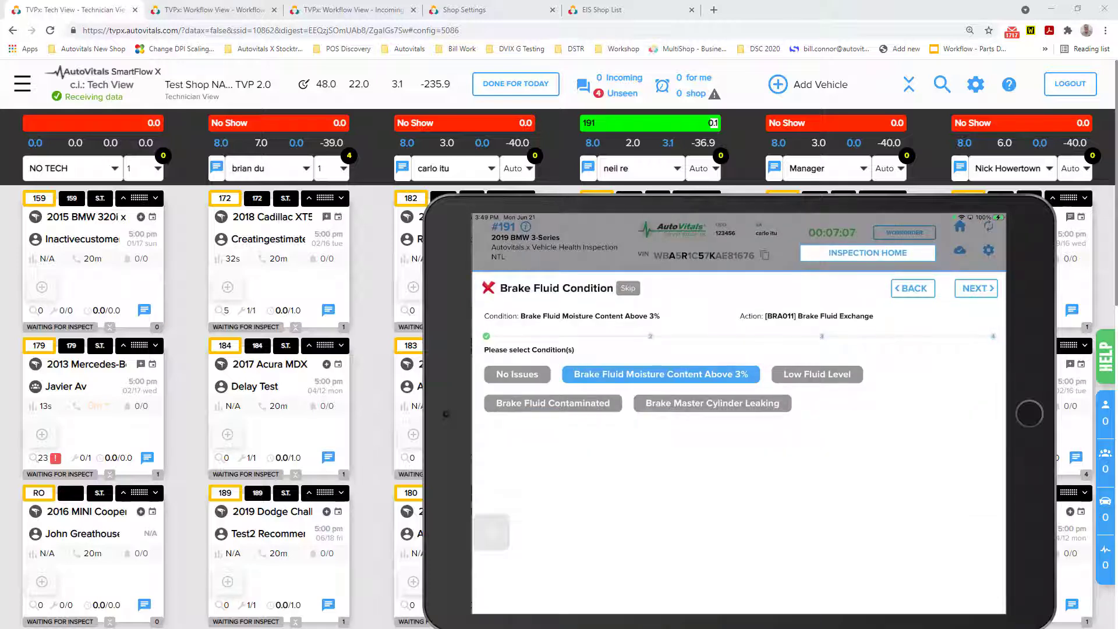
left_click(976, 289)
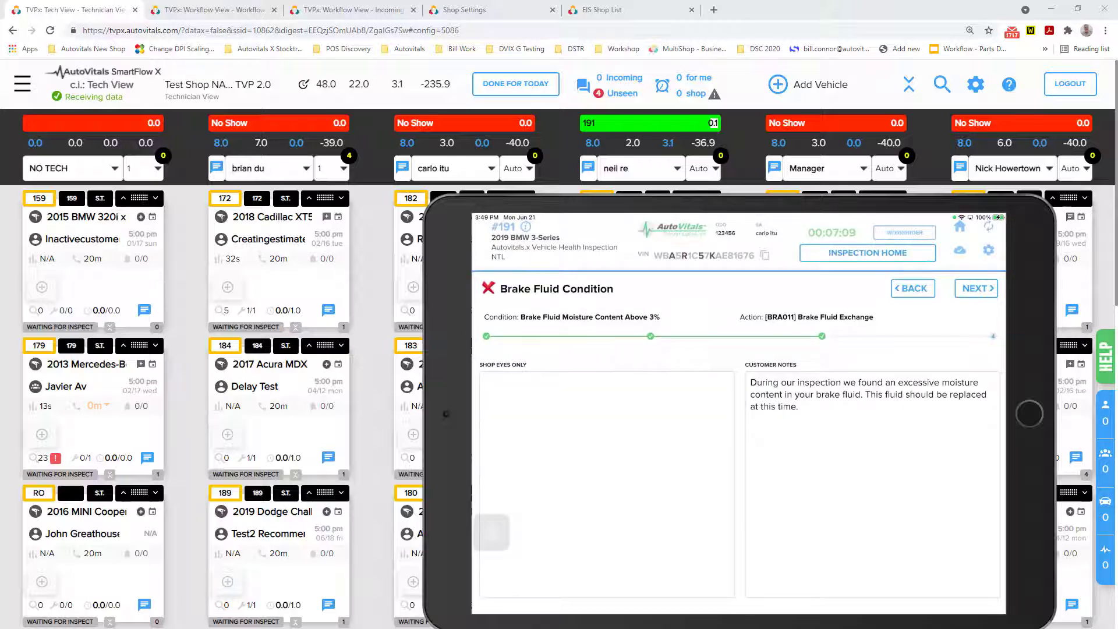
left_click(976, 288)
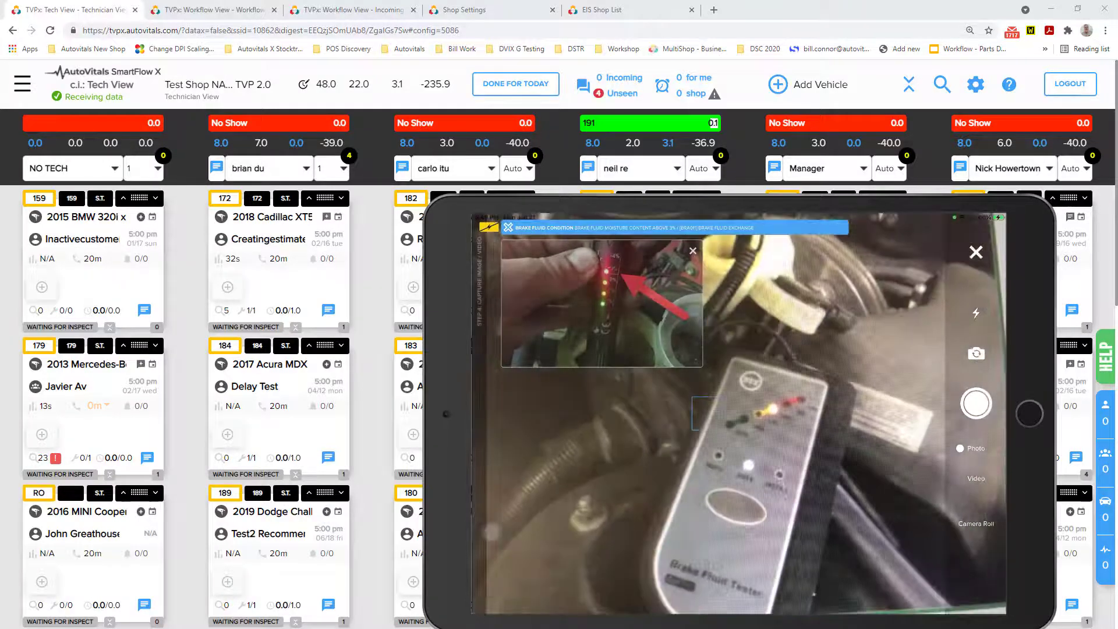
left_click(976, 403)
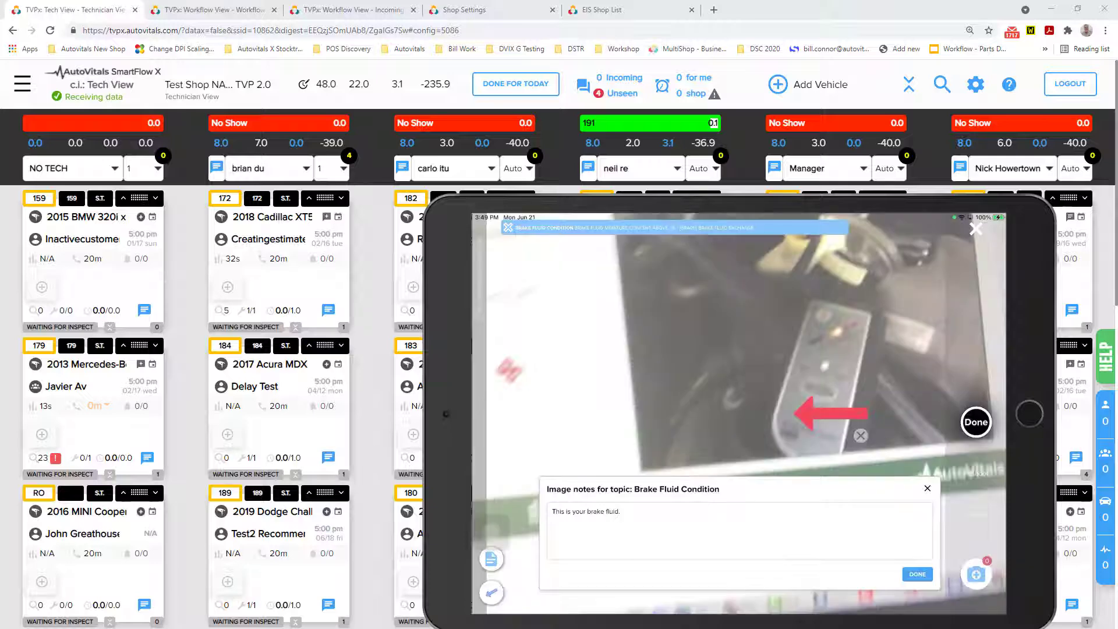
left_click(918, 574)
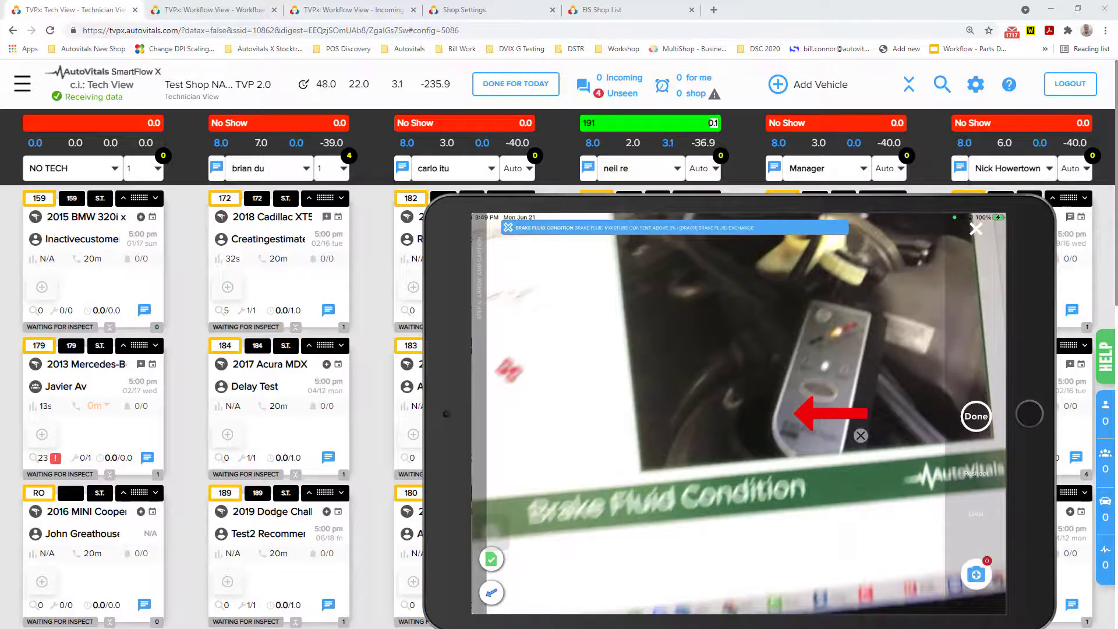
left_click_drag(831, 414, 876, 408)
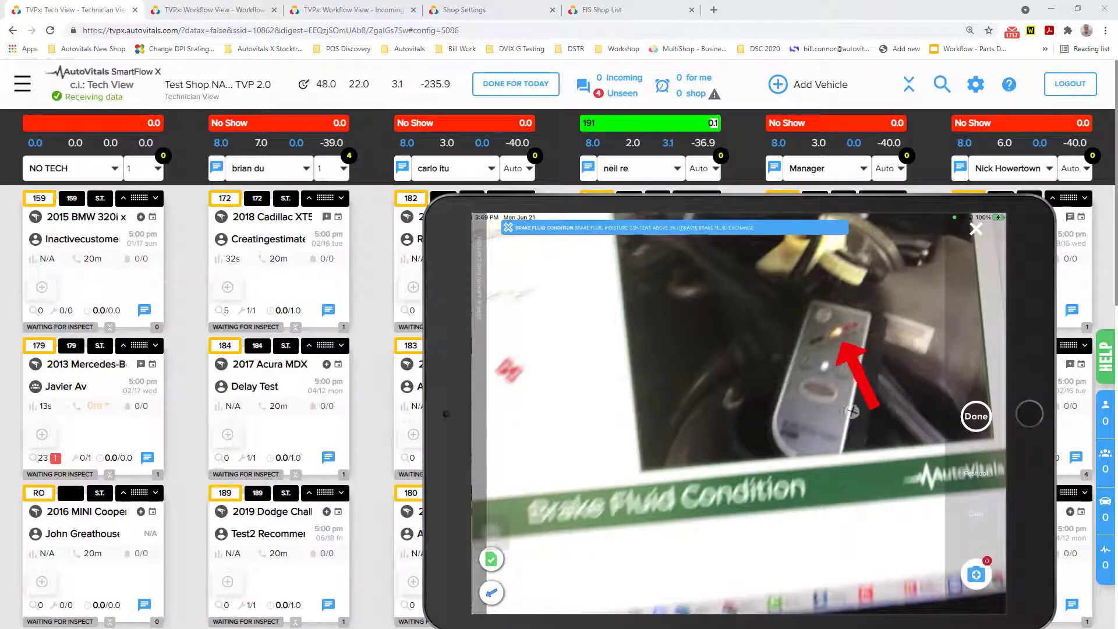
left_click(976, 416)
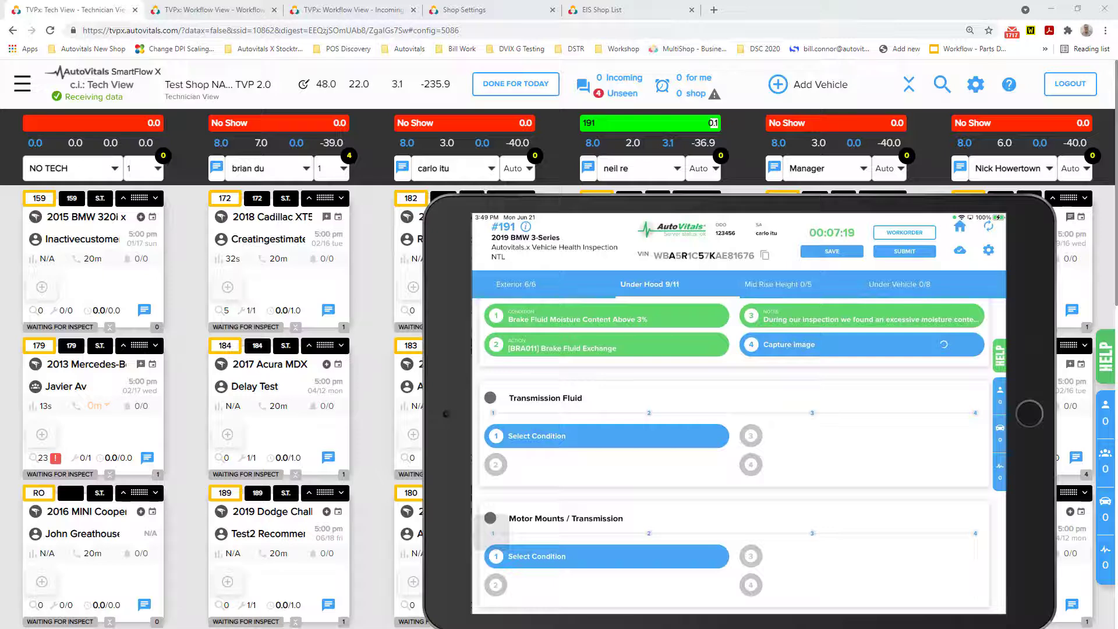
Record Sealed Unit Service at Mileage Intervals for the transmission fluid, keeping the suggested notes and taking no photo.
left_click(606, 436)
left_click(661, 374)
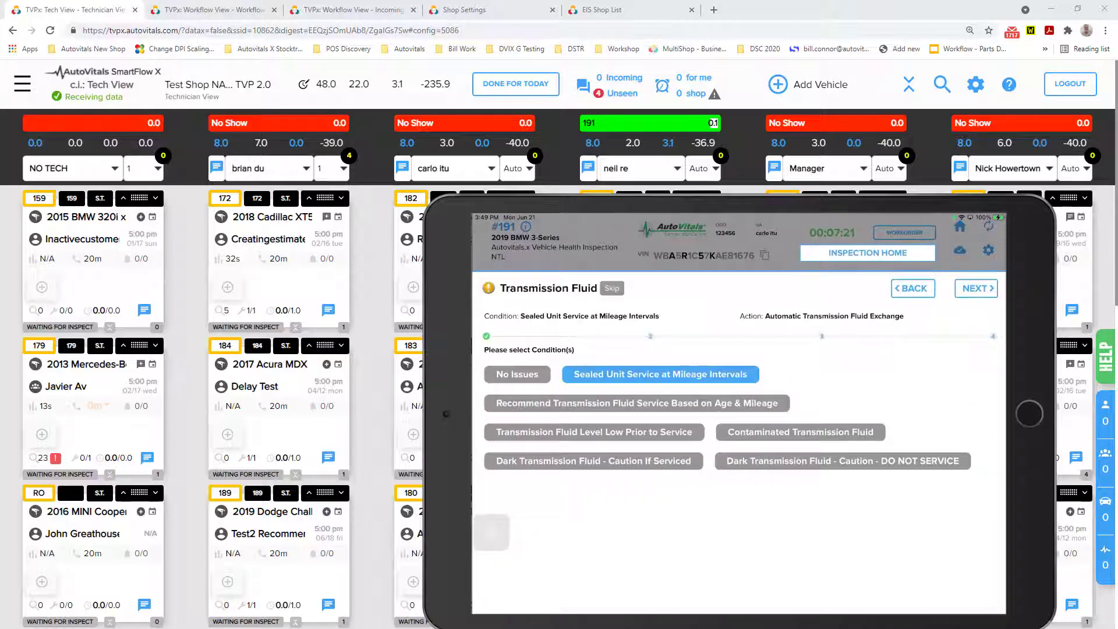
left_click(976, 288)
left_click(976, 288)
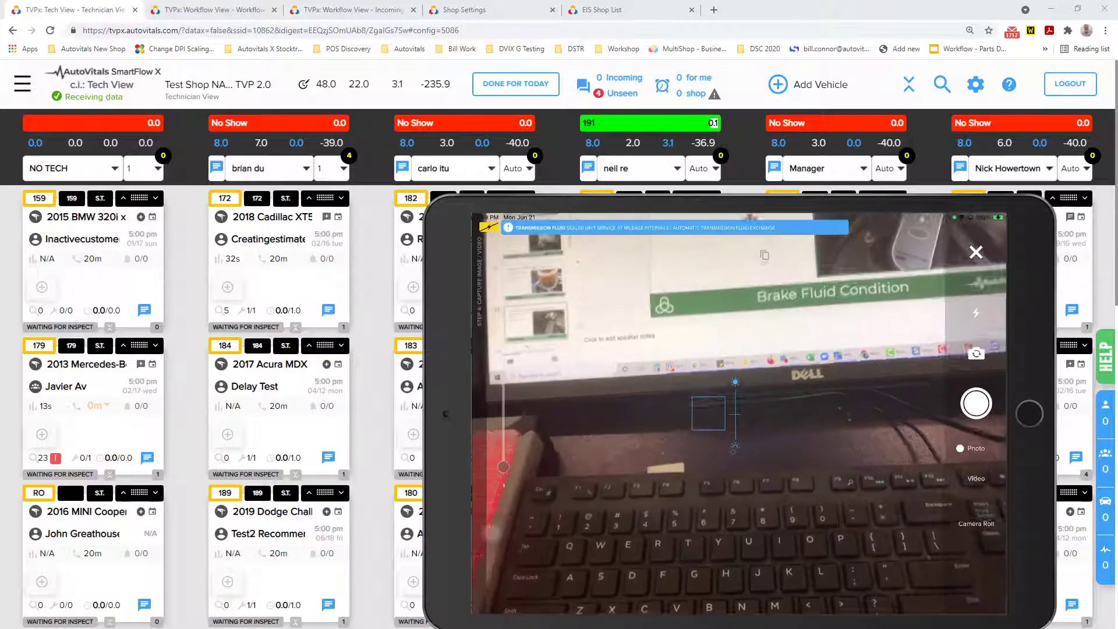
left_click(976, 252)
Record No Issues as the condition of the Motor Mounts / Transmission topic.
left_click(607, 557)
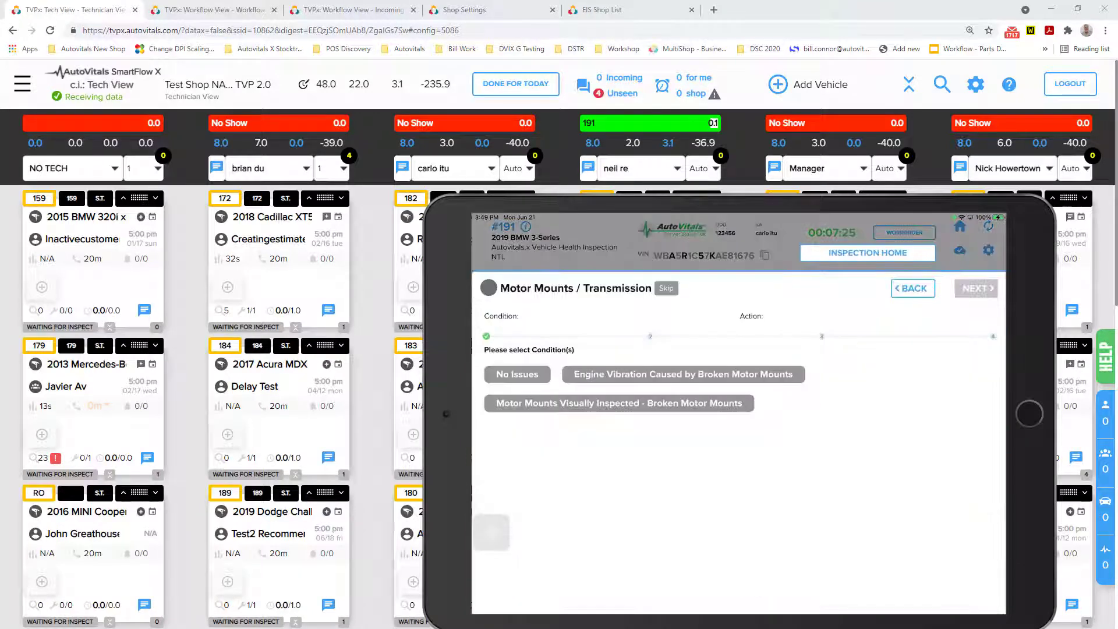
left_click(517, 375)
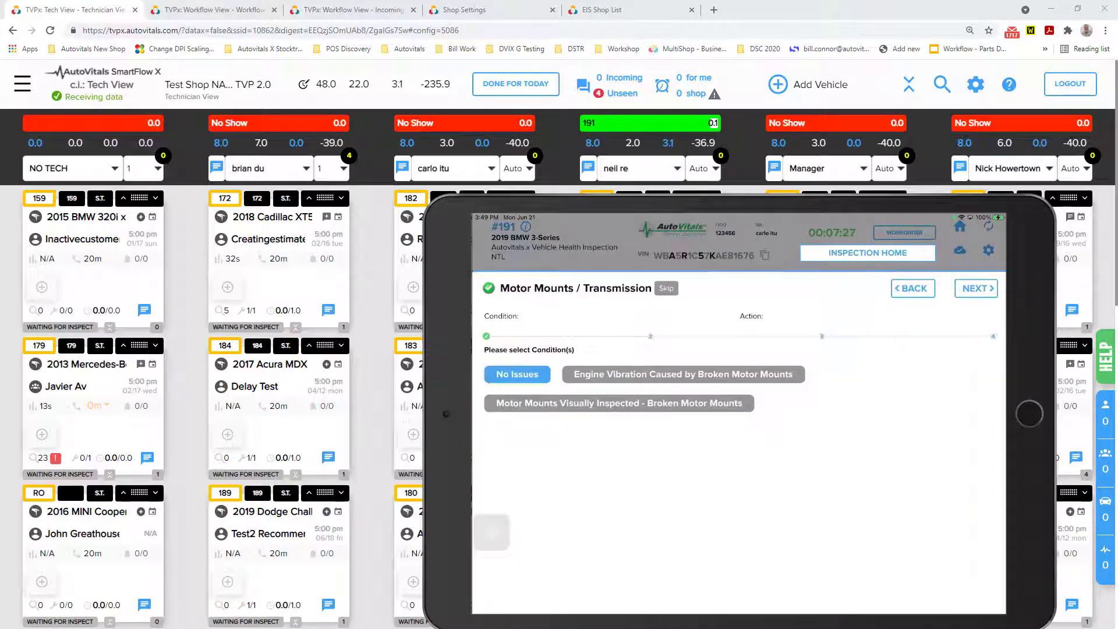
left_click(619, 403)
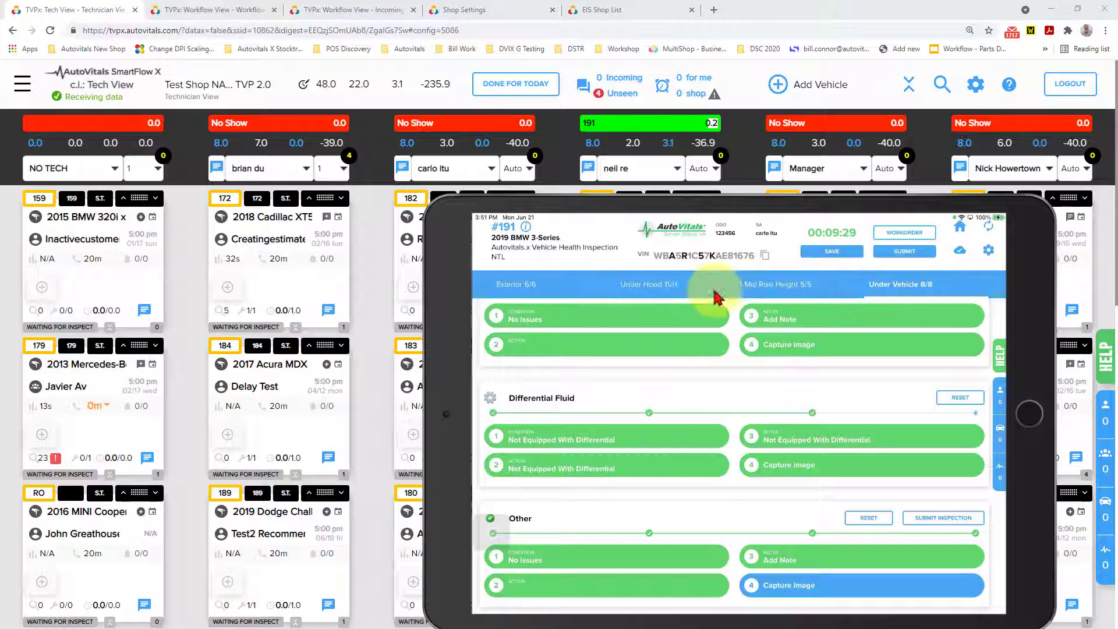
Submit the completed Vehicle Health Inspection and move the tablet aside to uncover the new notification.
left_click(894, 513)
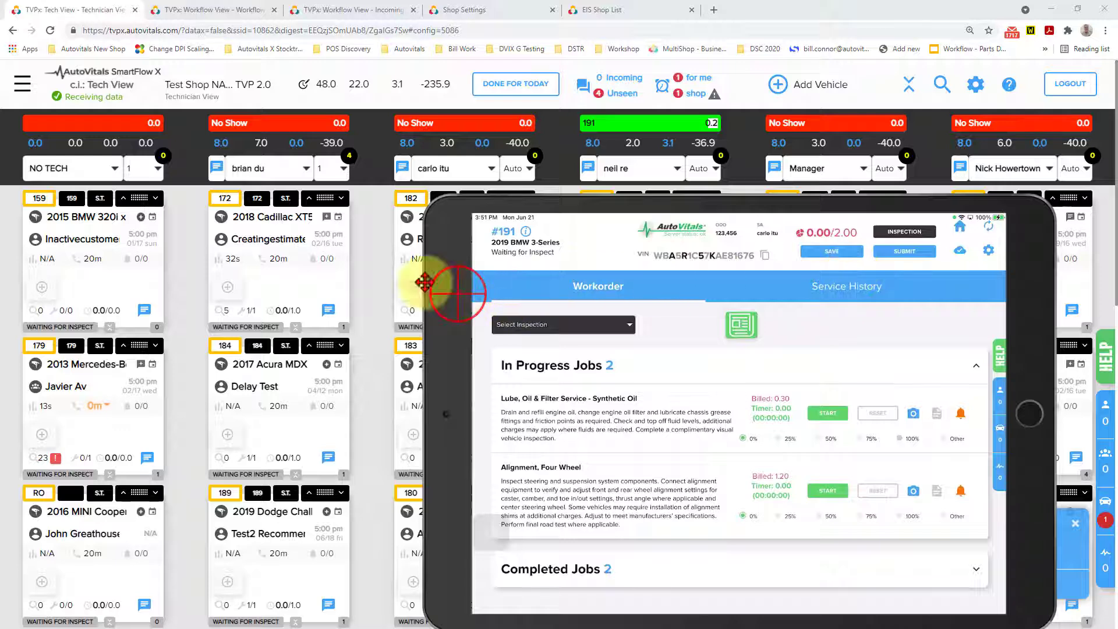
left_click_drag(424, 283, 150, 182)
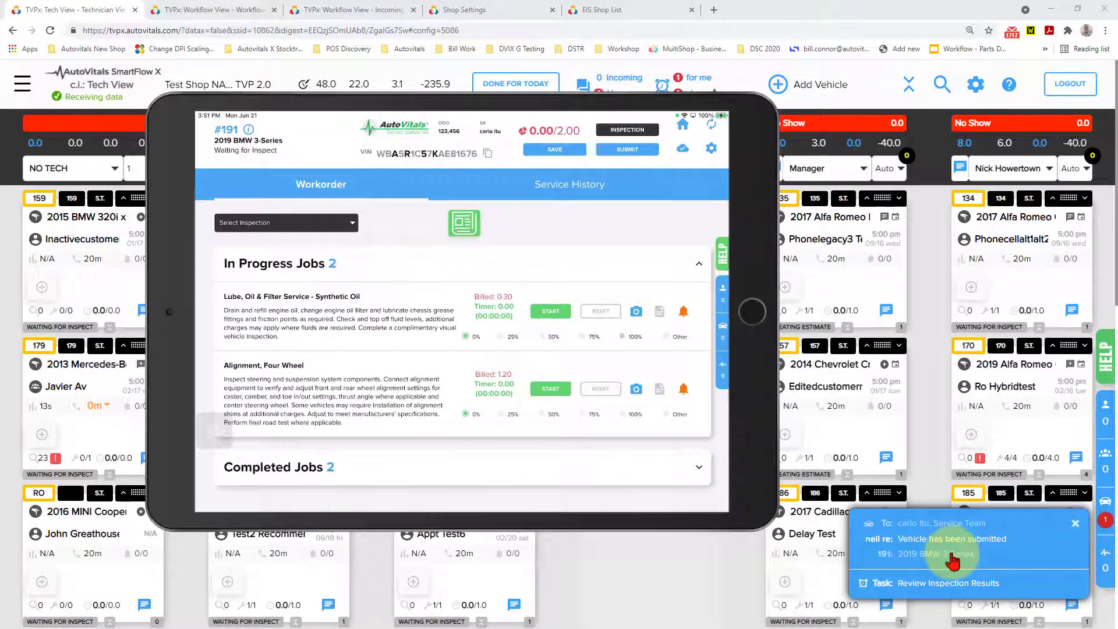
Open the vehicle-submitted message for the 2019 BMW 3-Series and follow its Review Inspection Results task to the inspection report.
left_click(953, 541)
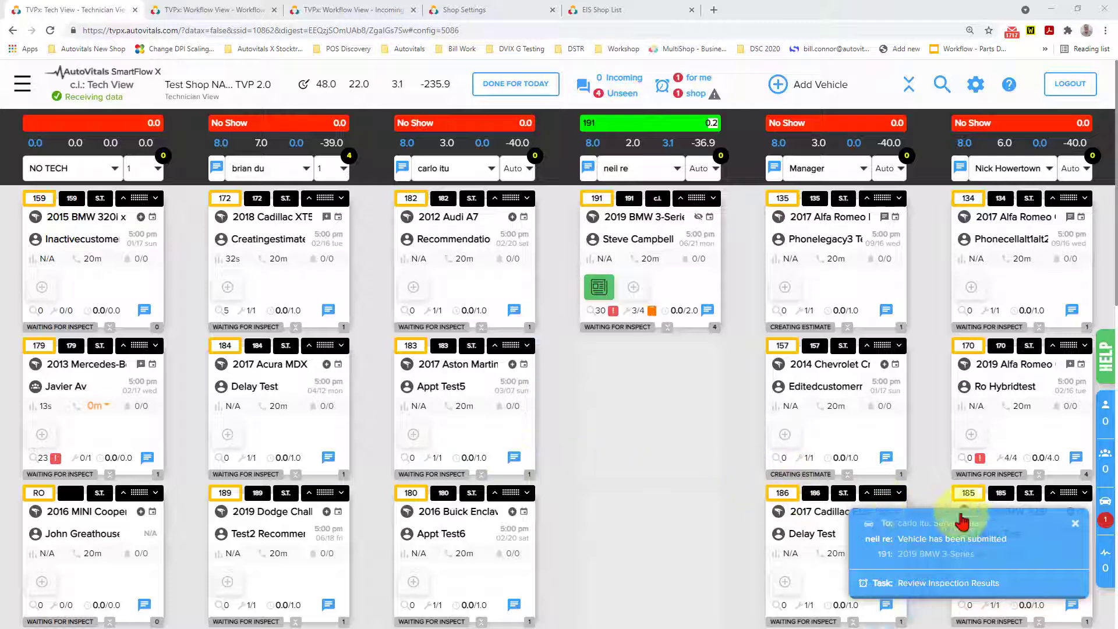
left_click(973, 569)
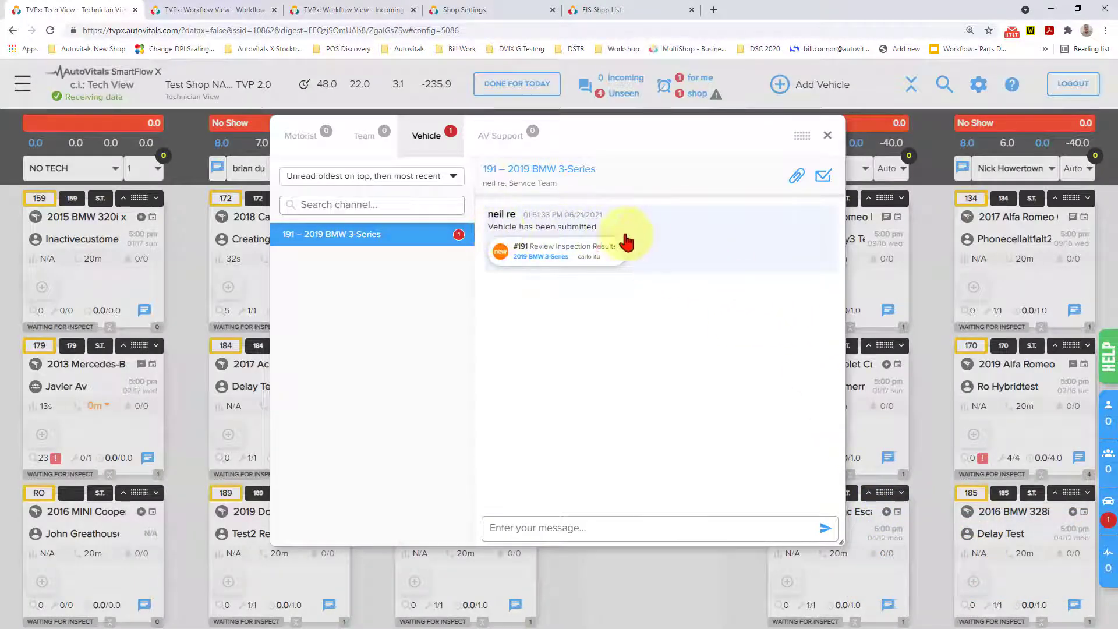
left_click(685, 245)
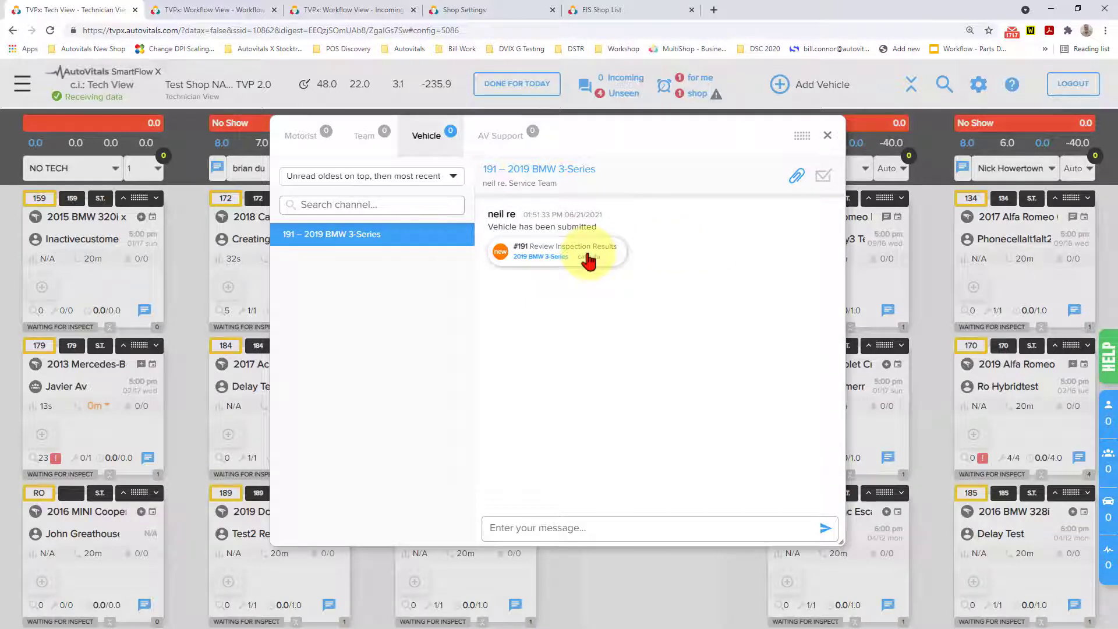
left_click(588, 258)
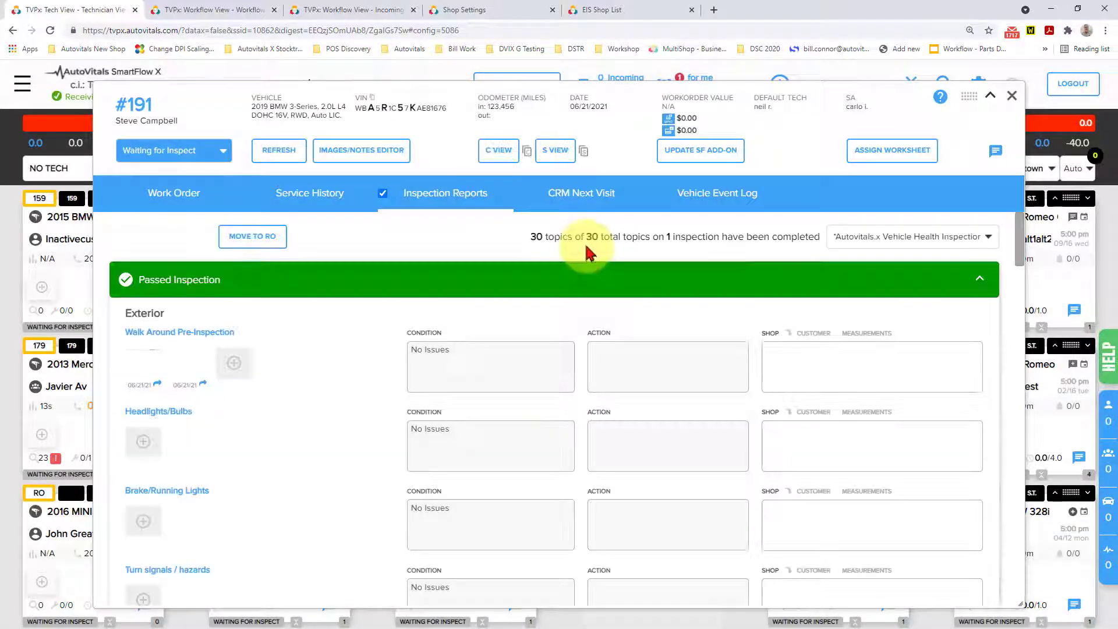
Add a line break at the end of the customer note for the Drive Belt / Serpentine Belt / Tensioner topic in the inspection report.
scroll(511, 386, "down", 3)
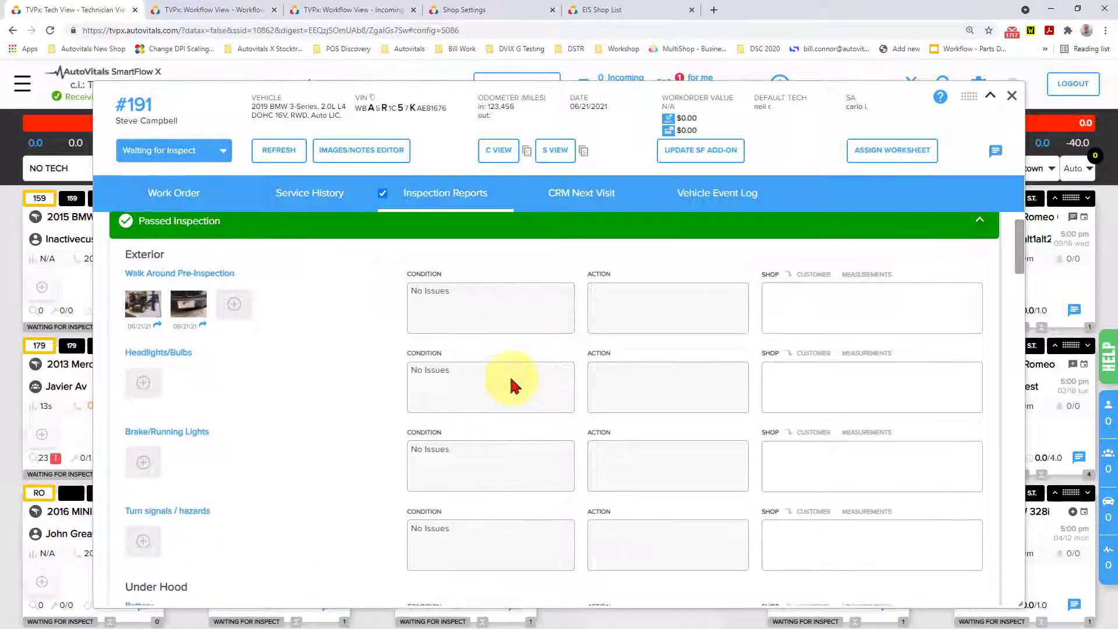
scroll(512, 381, "down", 5)
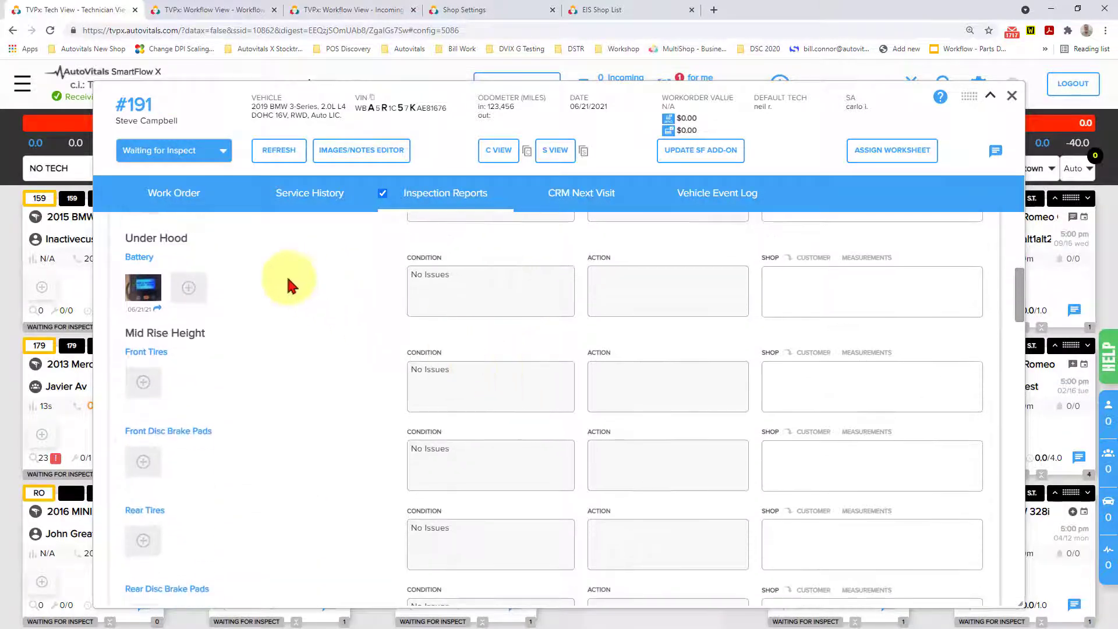
scroll(266, 285, "down", 8)
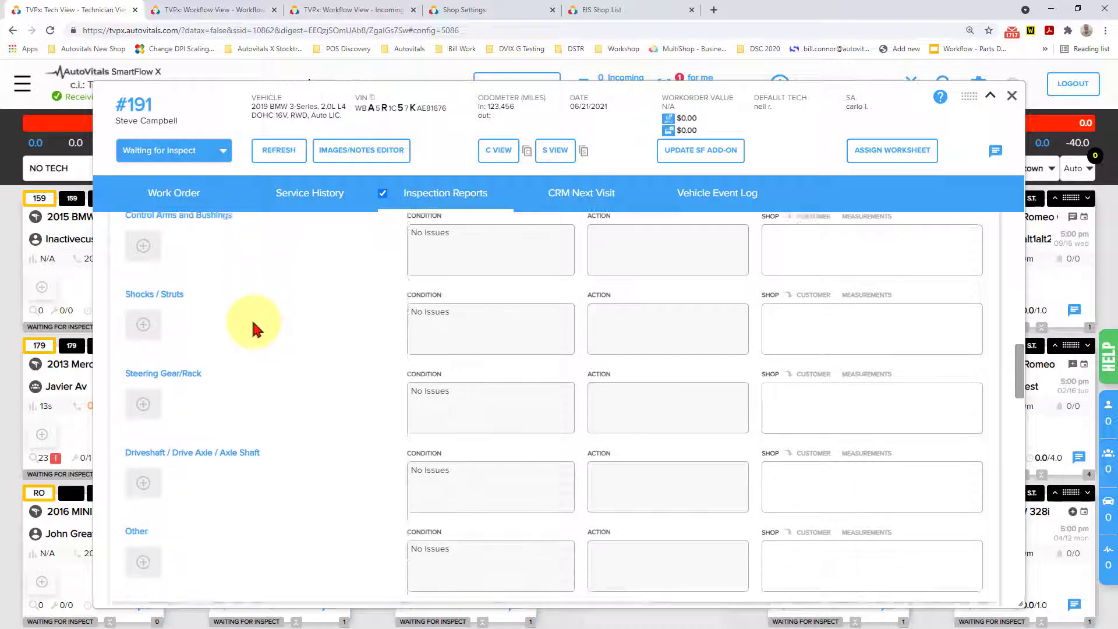
scroll(254, 329, "down", 4)
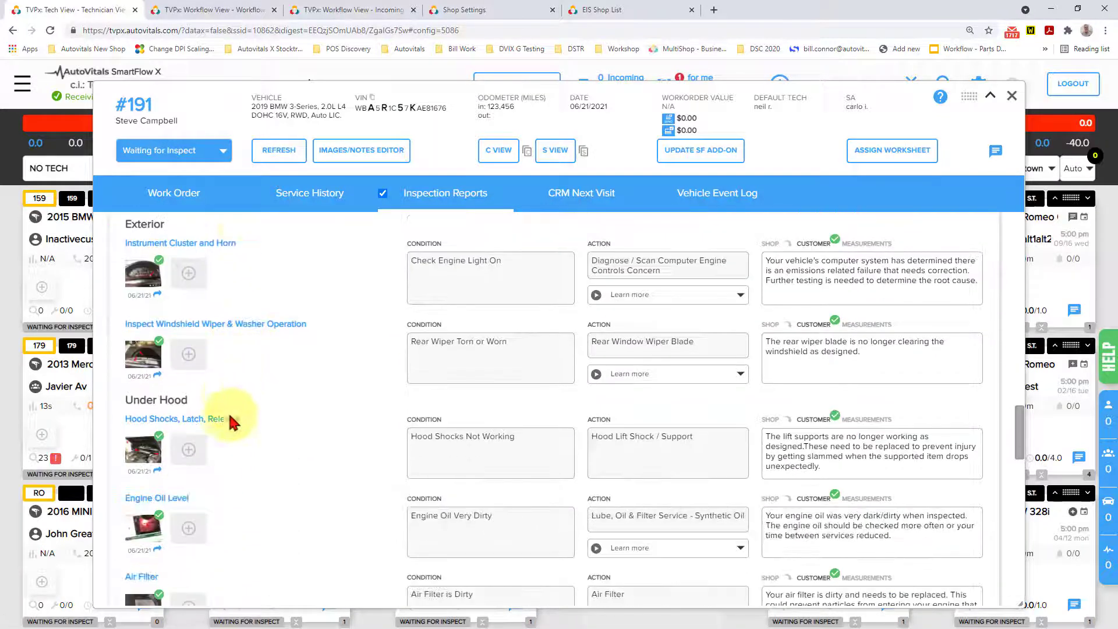
scroll(786, 325, "down", 2)
scroll(860, 387, "down", 2)
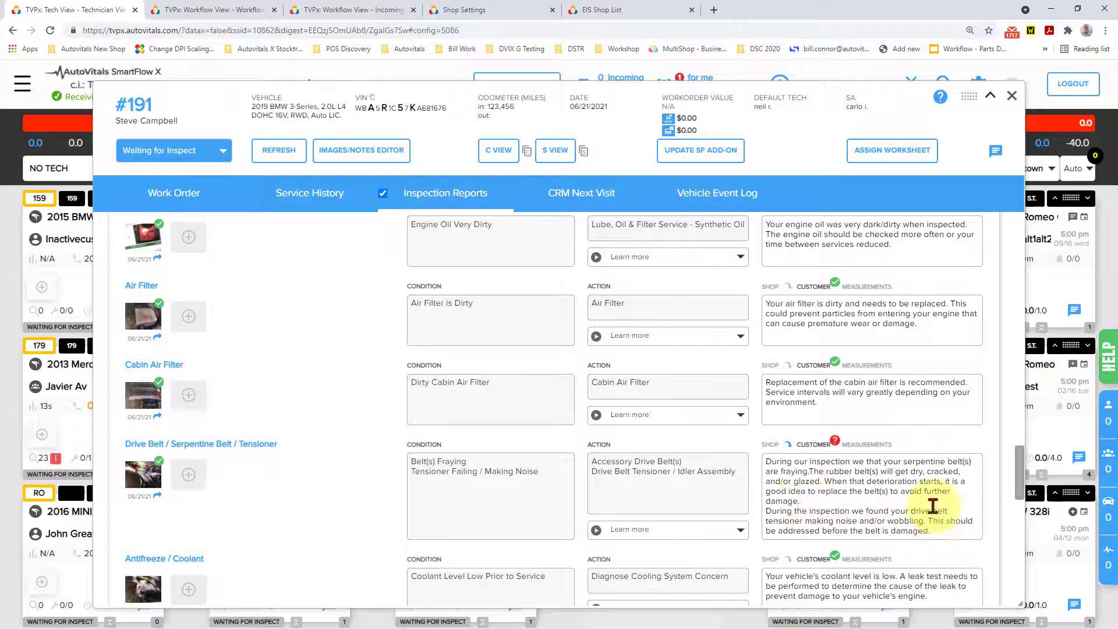
scroll(933, 508, "down", 2)
left_click(937, 412)
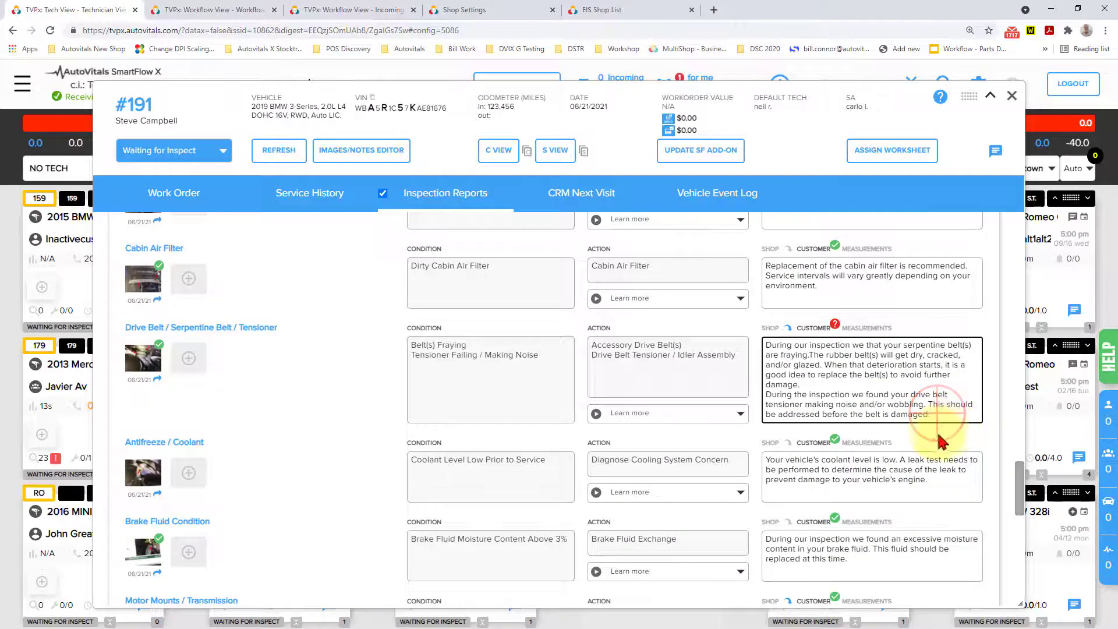
key("Return")
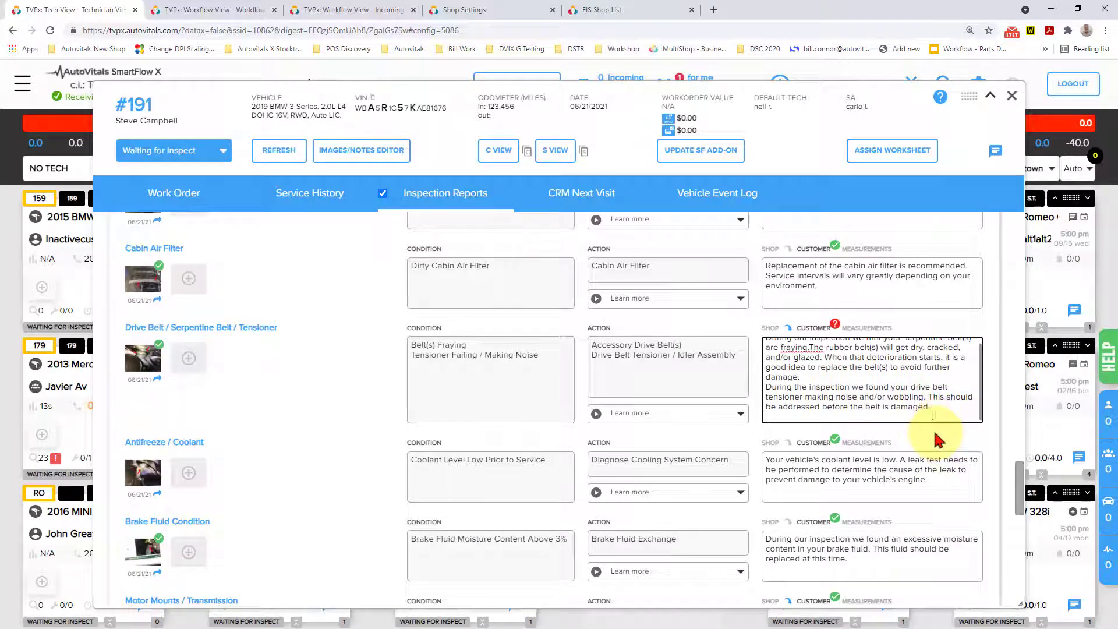
left_click(711, 372)
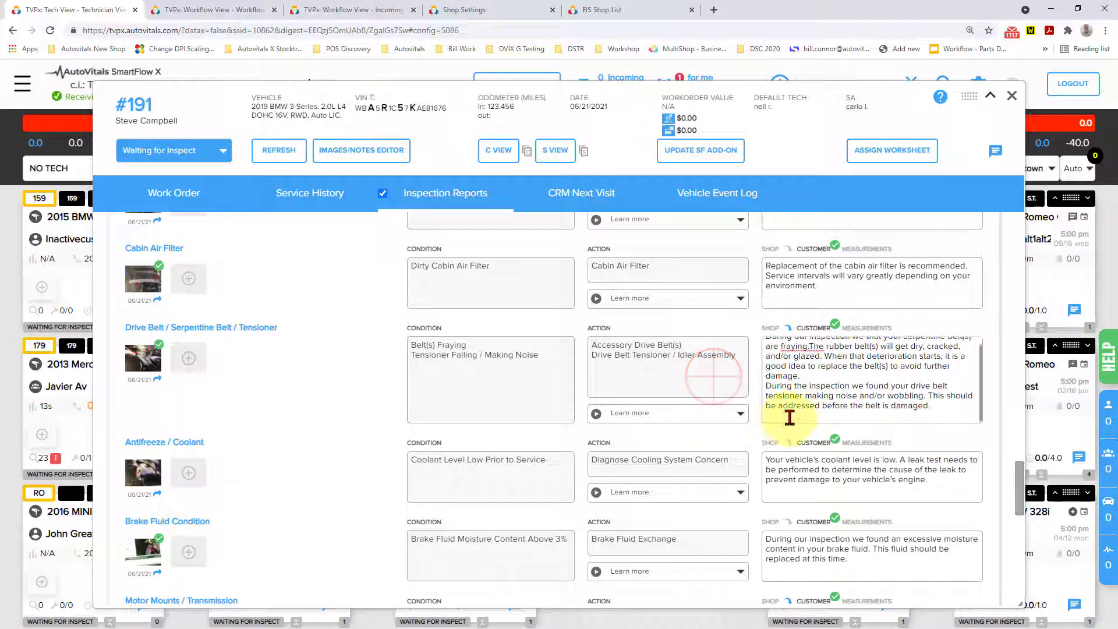
Set the BMW work order's status to Creating Estimate and send its inspection report to the SmartFlow Add-On.
scroll(902, 396, "down", 10)
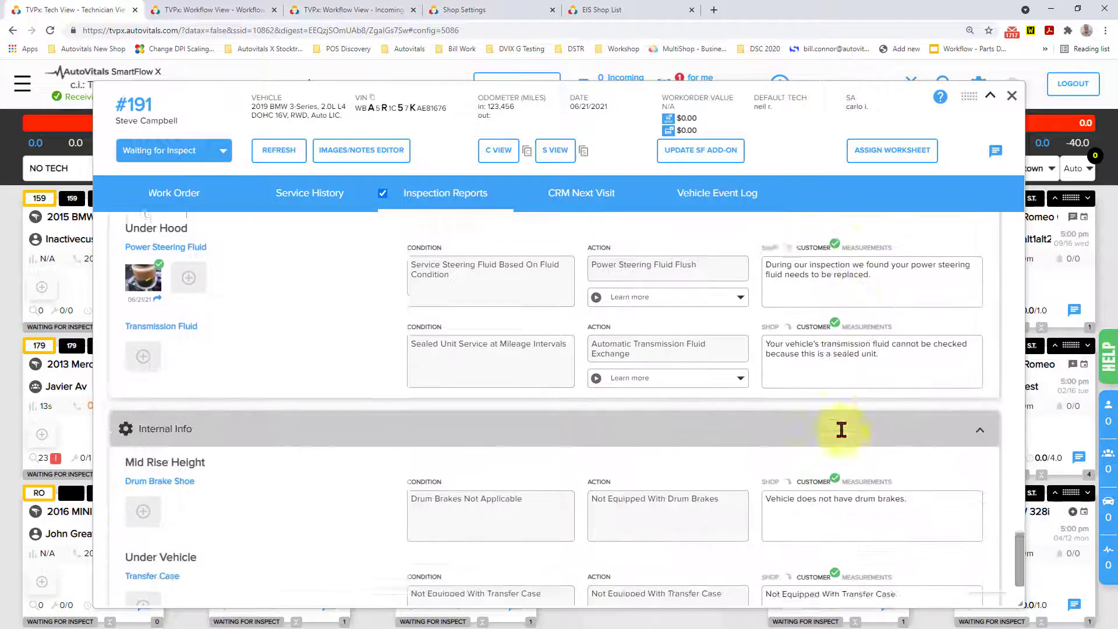
scroll(809, 422, "up", 10)
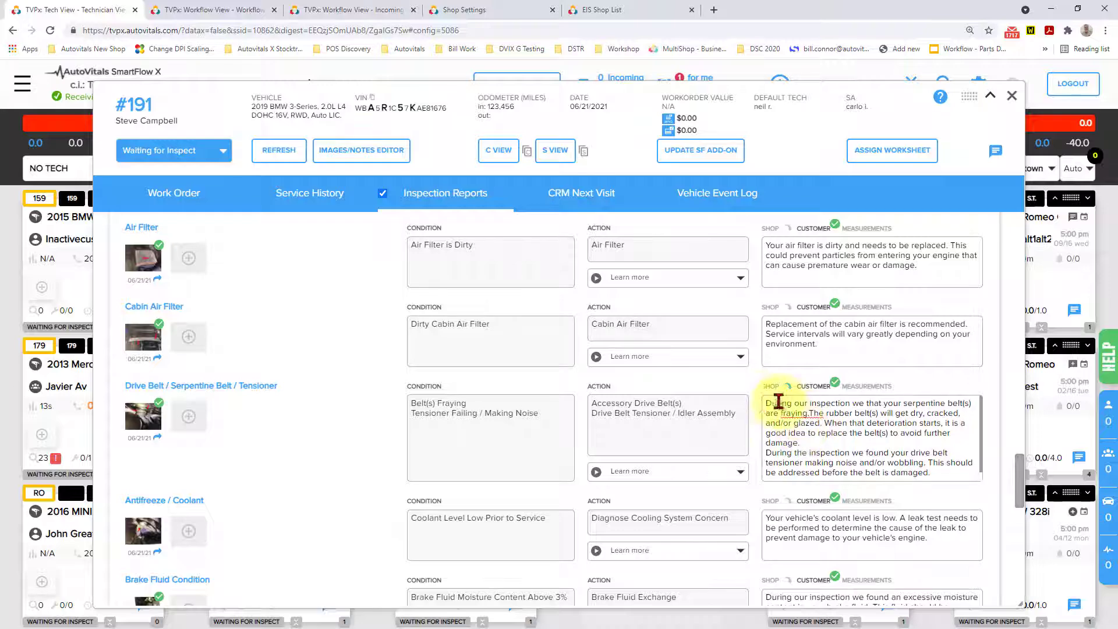
scroll(612, 367, "up", 10)
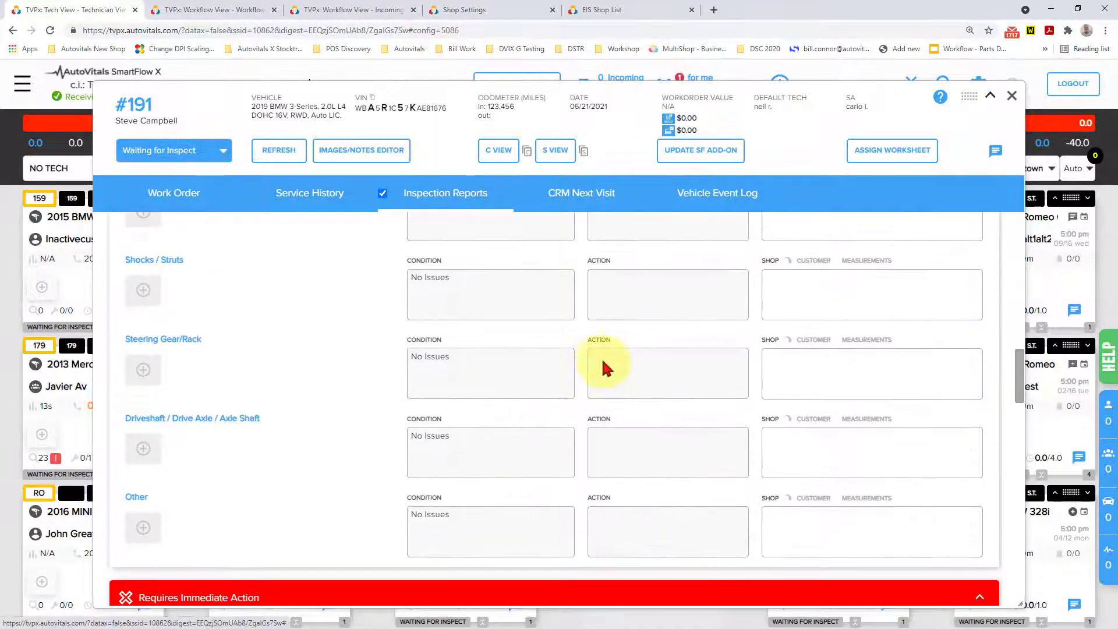
left_click(187, 150)
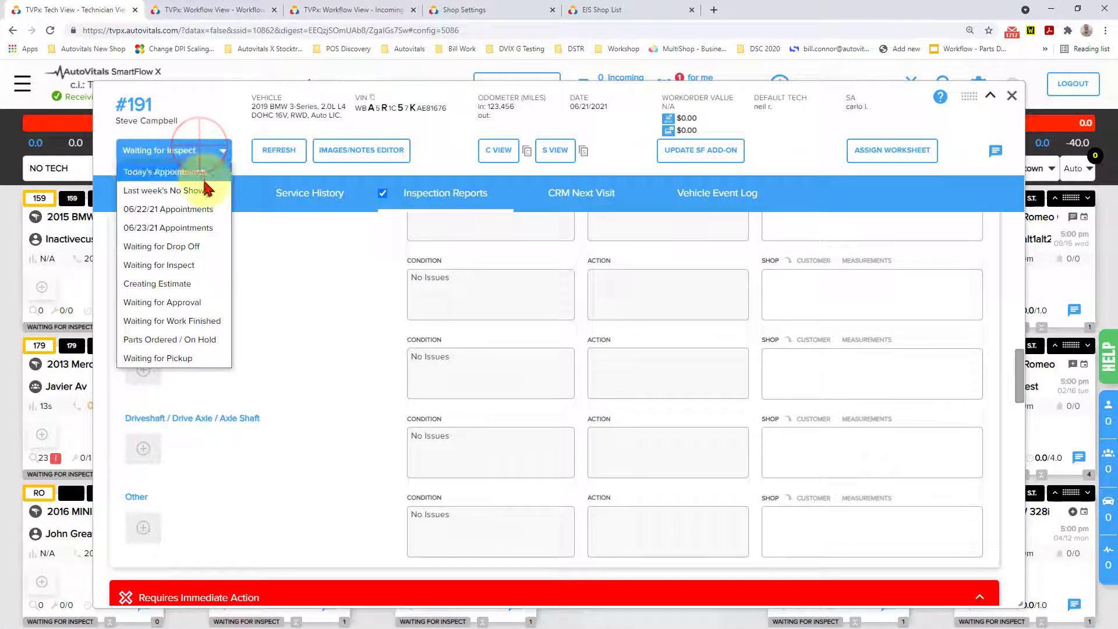
left_click(184, 283)
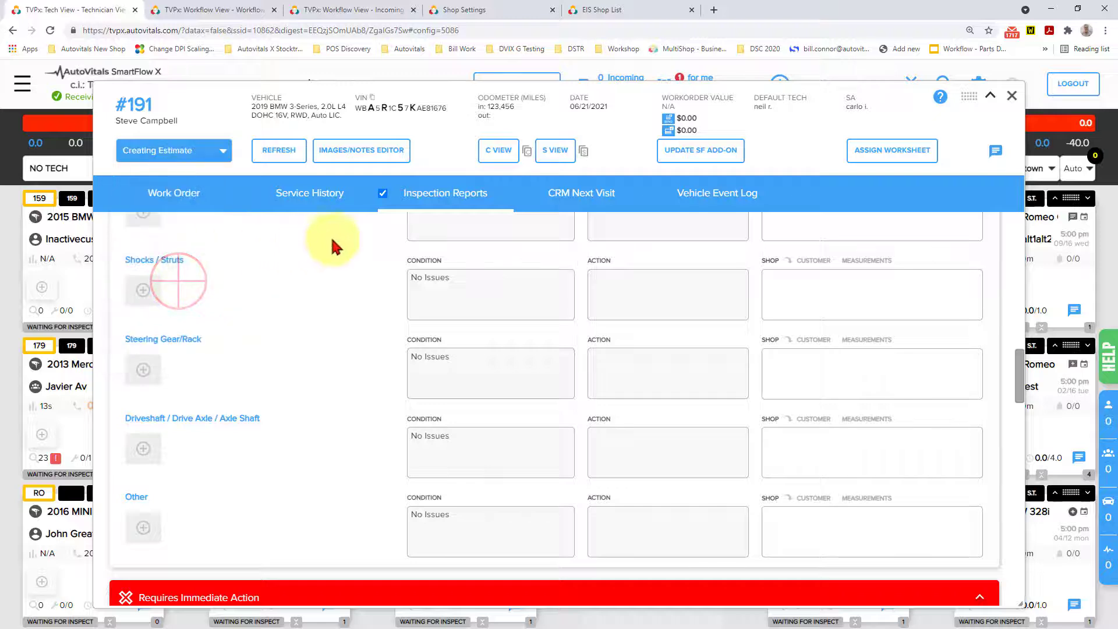
left_click(705, 152)
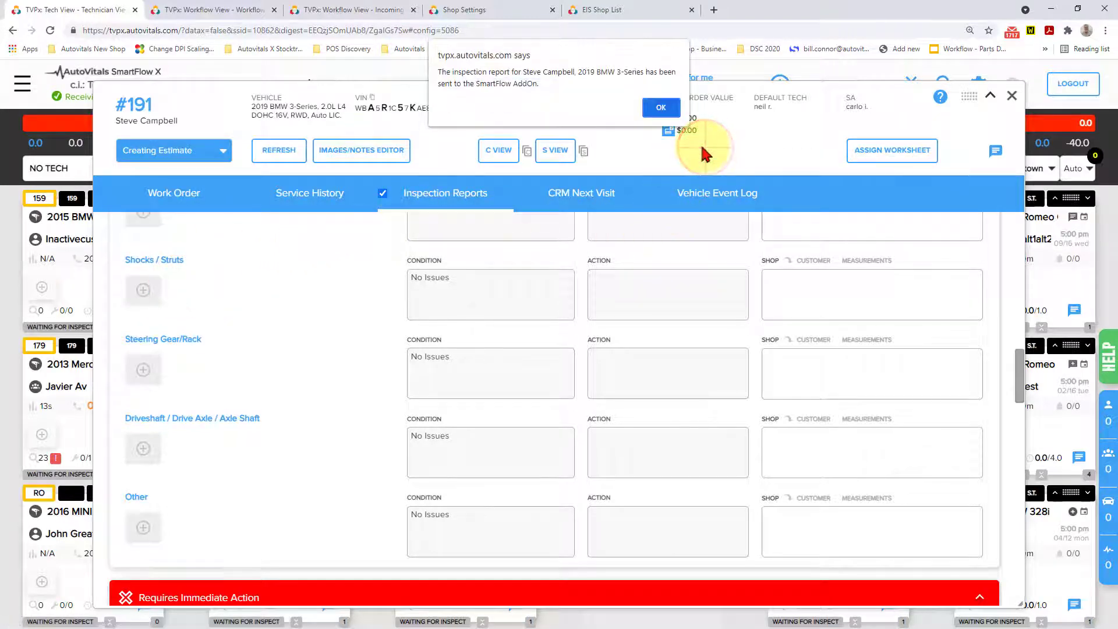
left_click(661, 108)
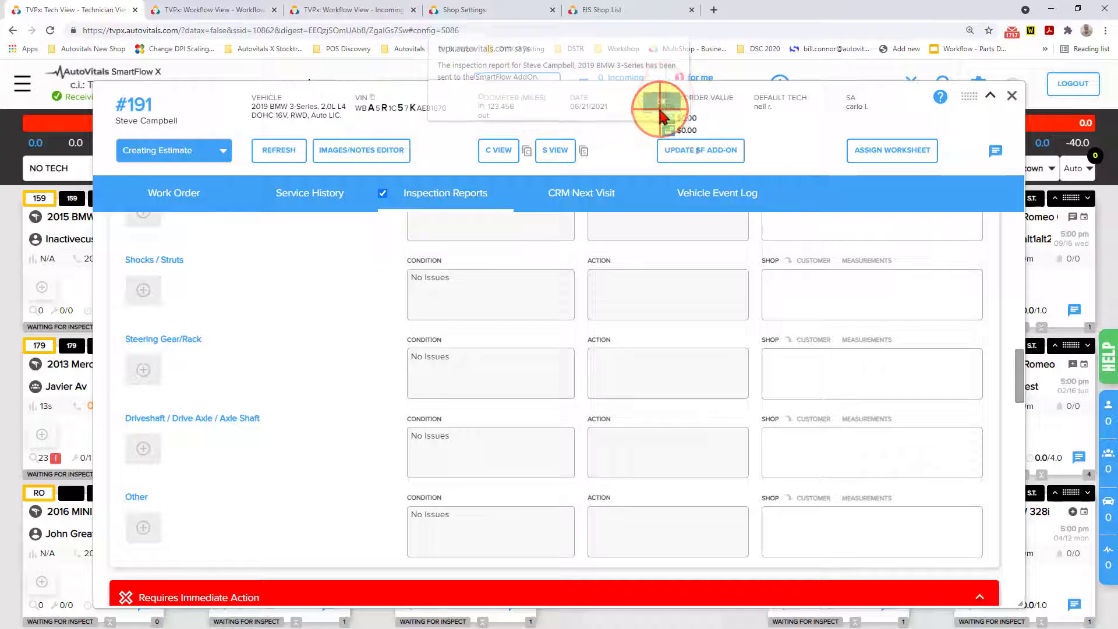
Look over the report's recommended actions, and in TRACS examine the inspection details and canned jobs available to import through the SmartFlow Add-On.
scroll(629, 326, "down", 10)
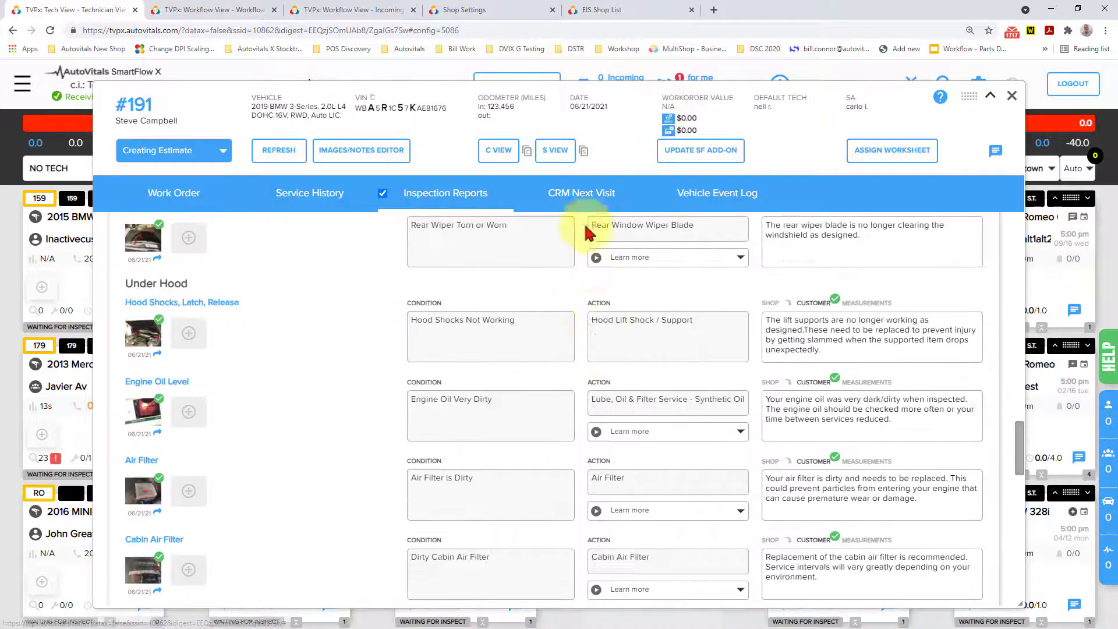
scroll(648, 500, "down", 1)
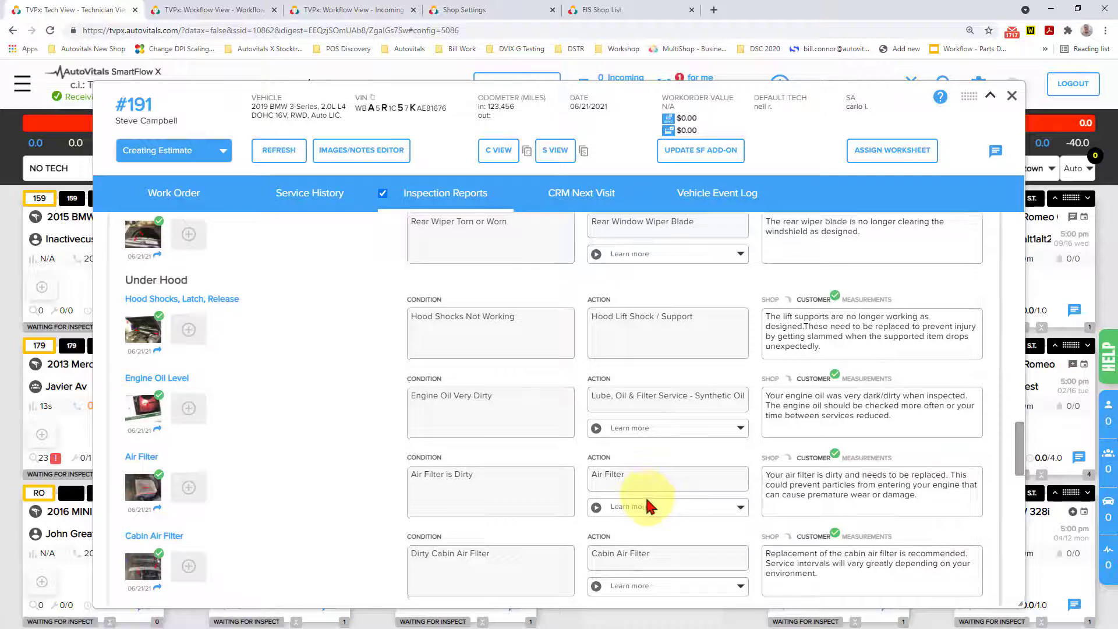
scroll(648, 504, "down", 2)
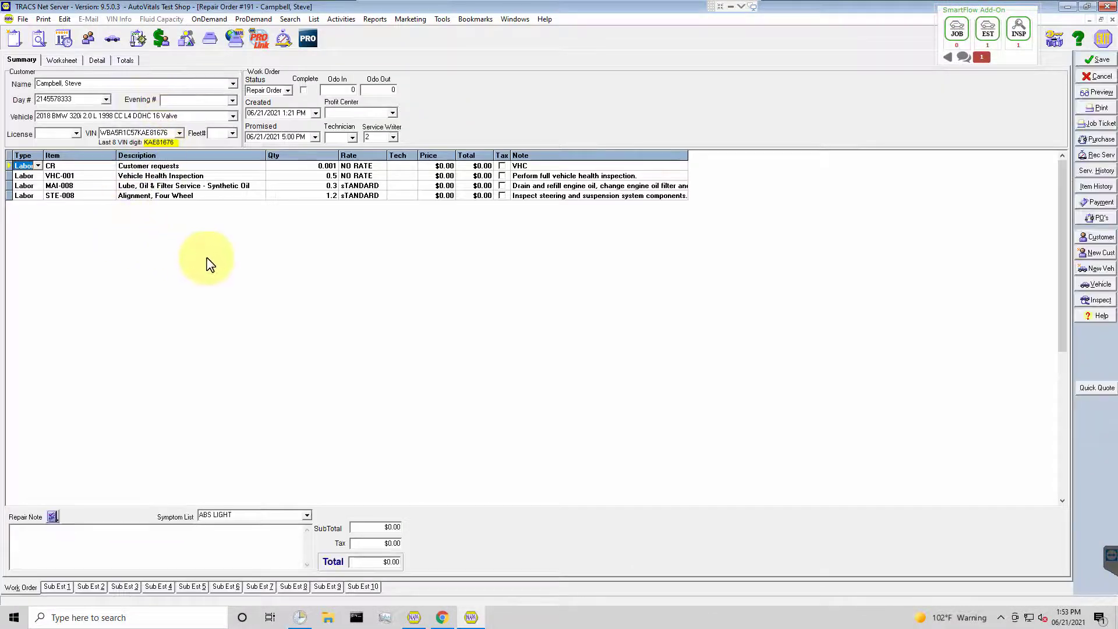
left_click(982, 59)
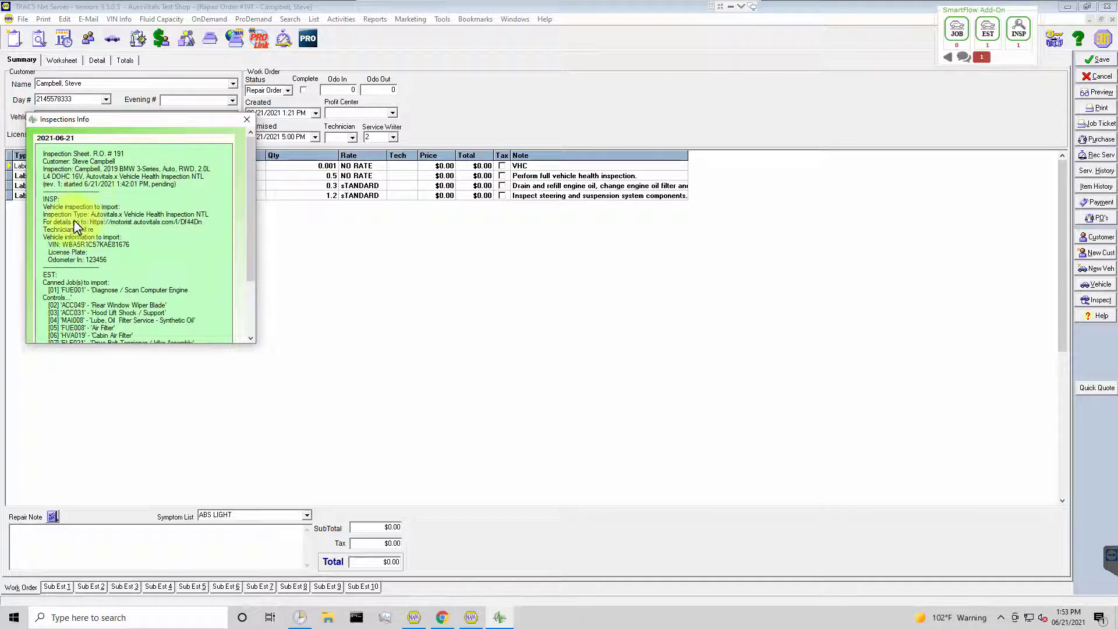
scroll(158, 267, "down", 5)
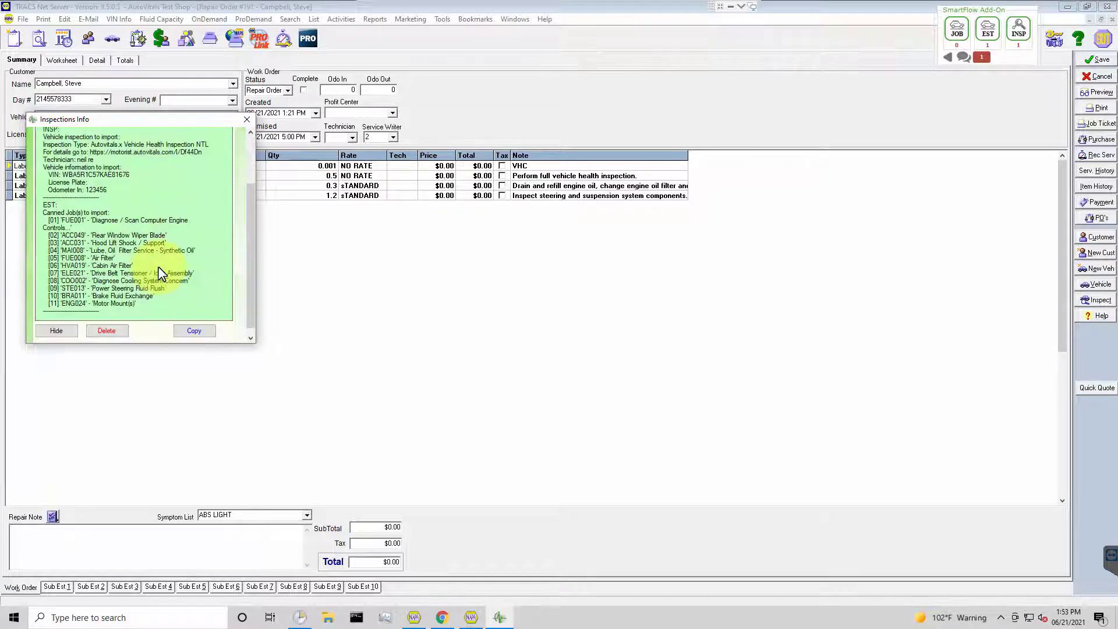
scroll(187, 211, "up", 5)
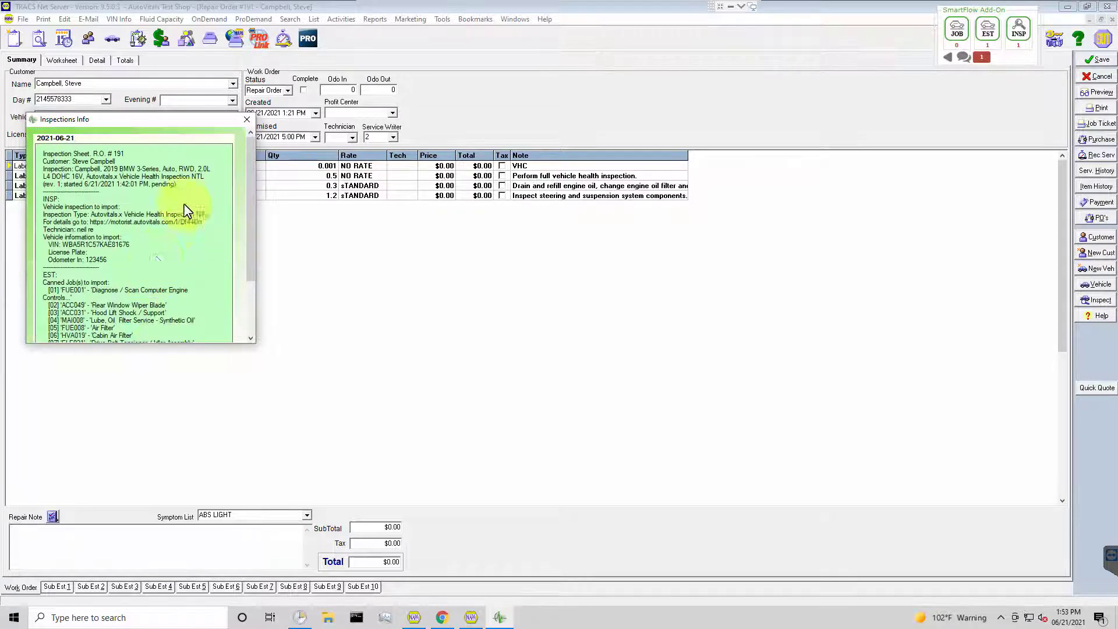
left_click(245, 120)
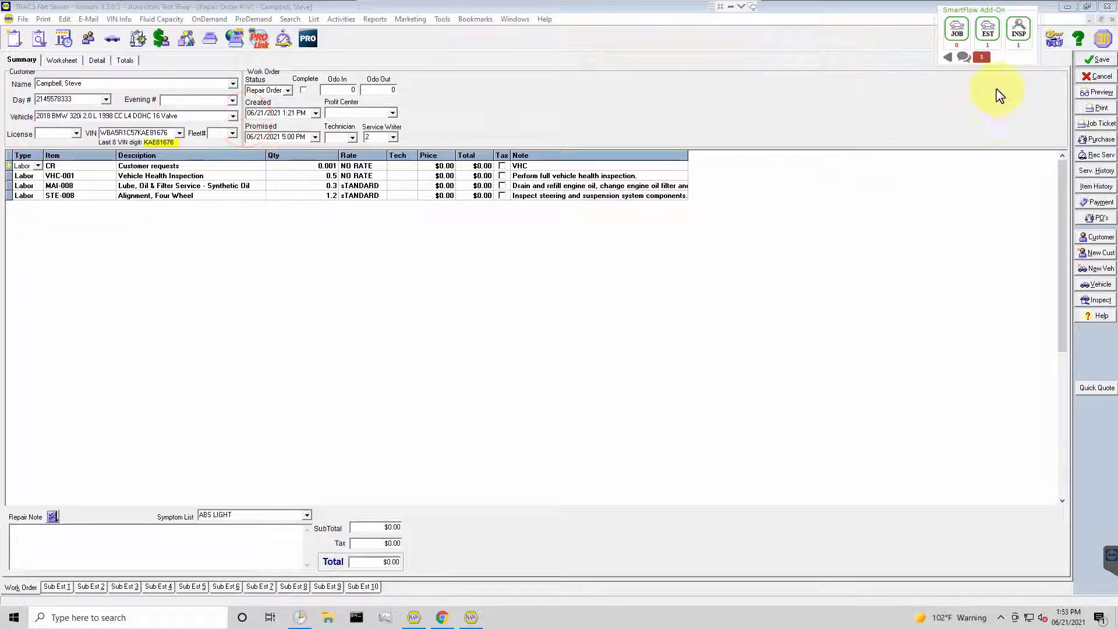
Import the finished Vehicle Health Inspection into the repair order and save the vehicle record.
left_click(1019, 33)
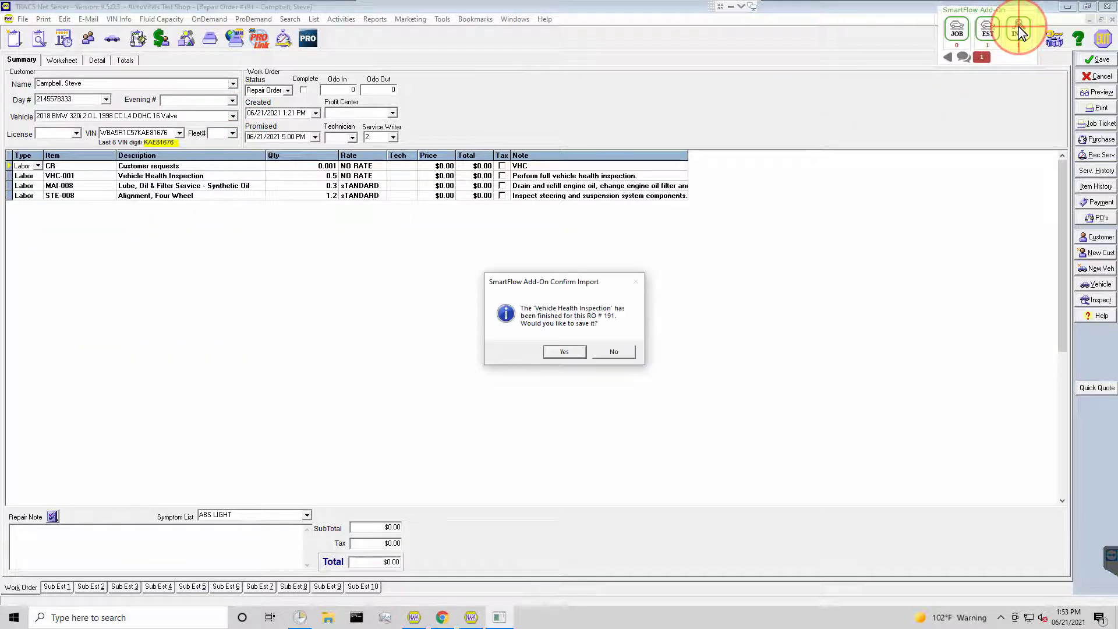
left_click(560, 353)
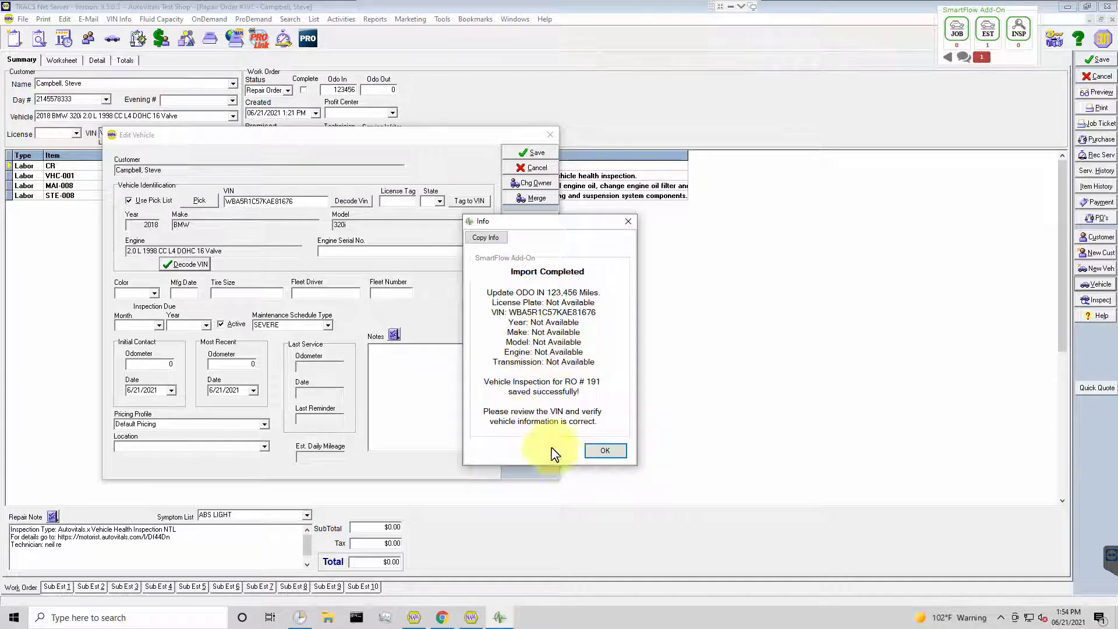
left_click(602, 451)
left_click(525, 151)
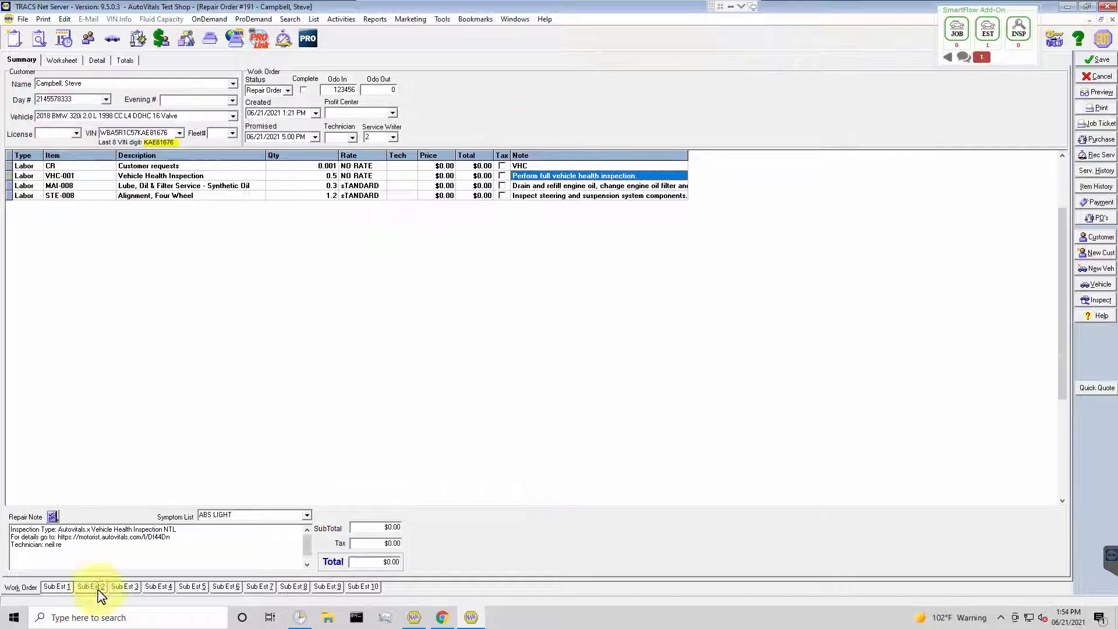
Copy the inspection type, details link and technician lines from the Repair Note into the VHC-001 Vehicle Health Inspection line's note, on a new line.
left_click(88, 537)
left_click_drag(75, 554, 8, 527)
right_click(34, 532)
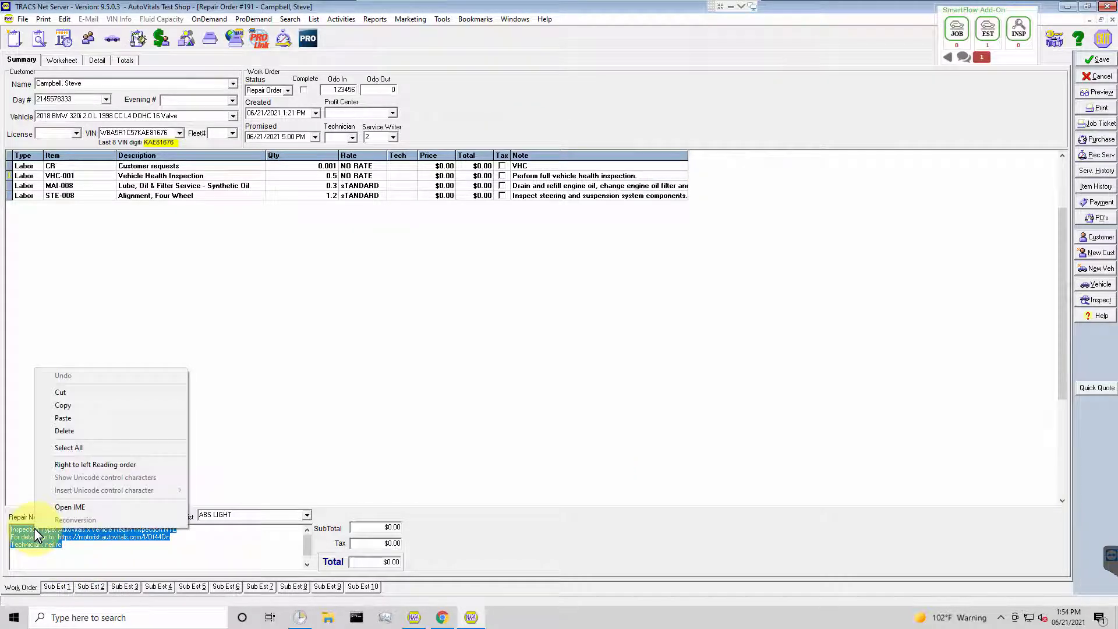
left_click(69, 407)
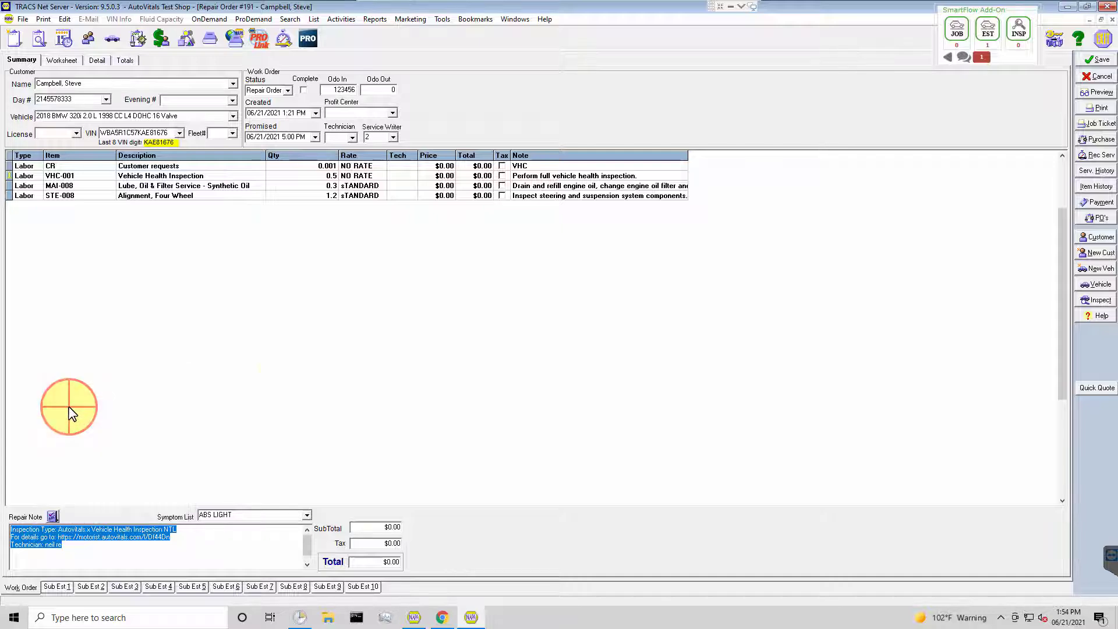
double_click(542, 182)
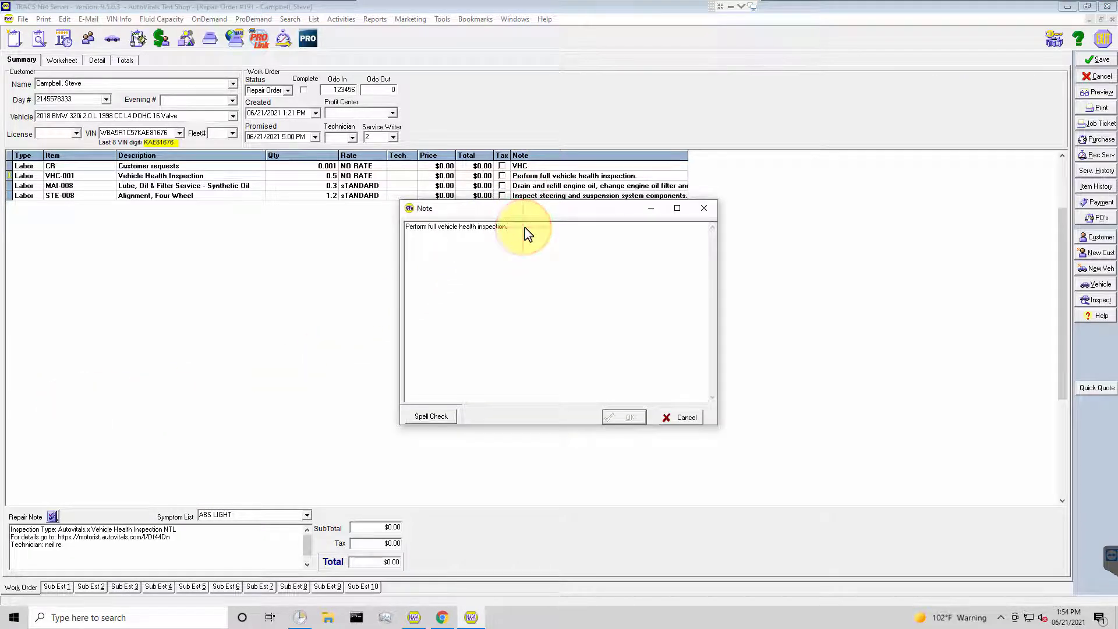
key("Return")
right_click(436, 249)
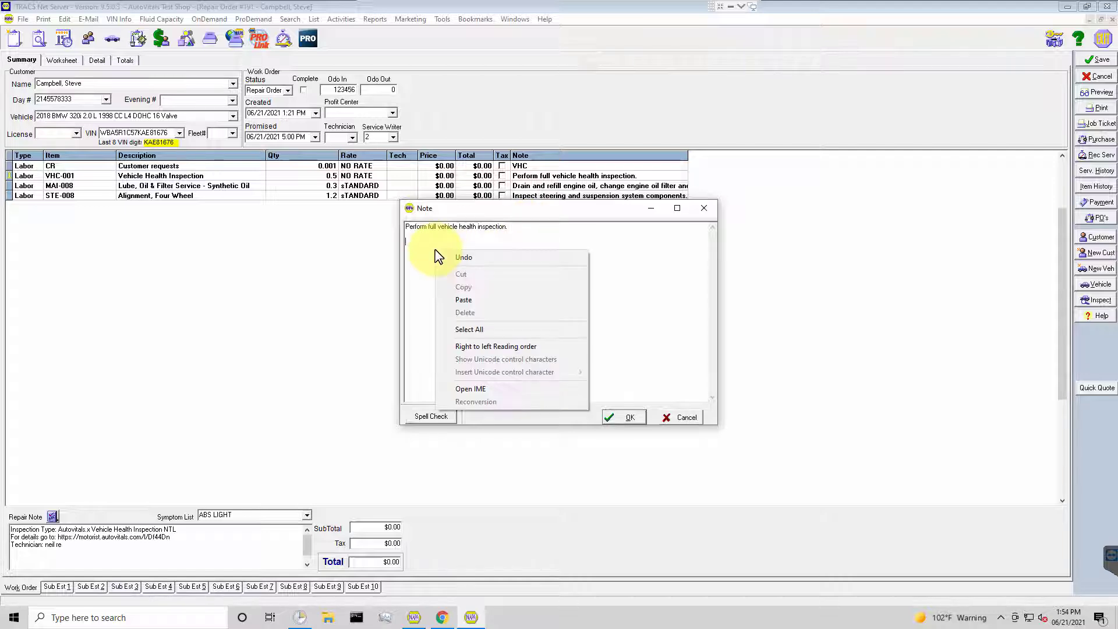
left_click(466, 301)
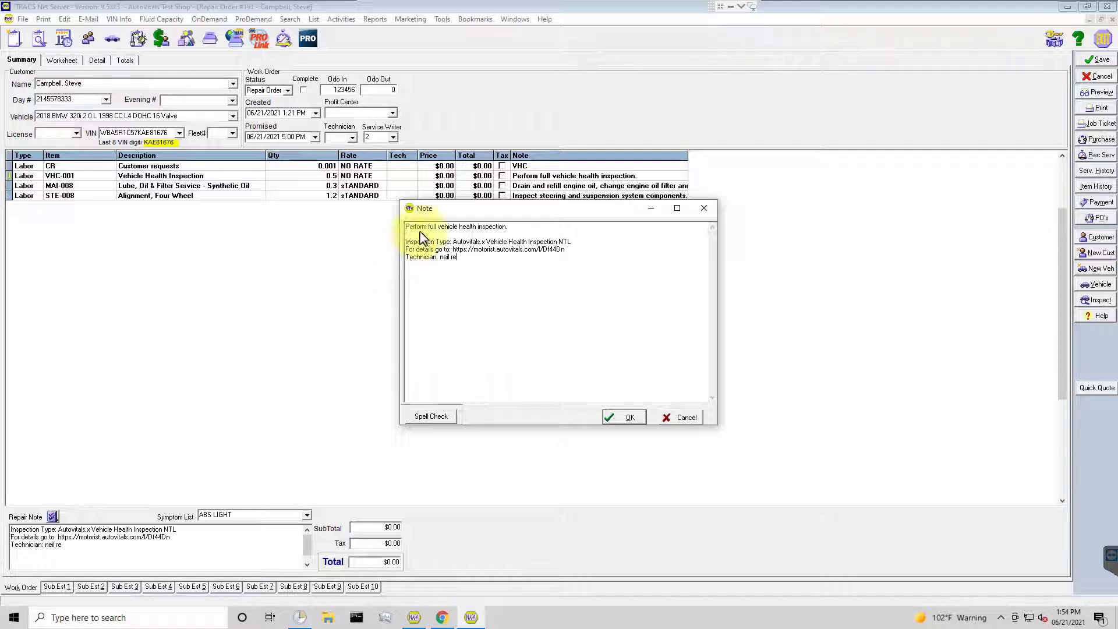
left_click(627, 421)
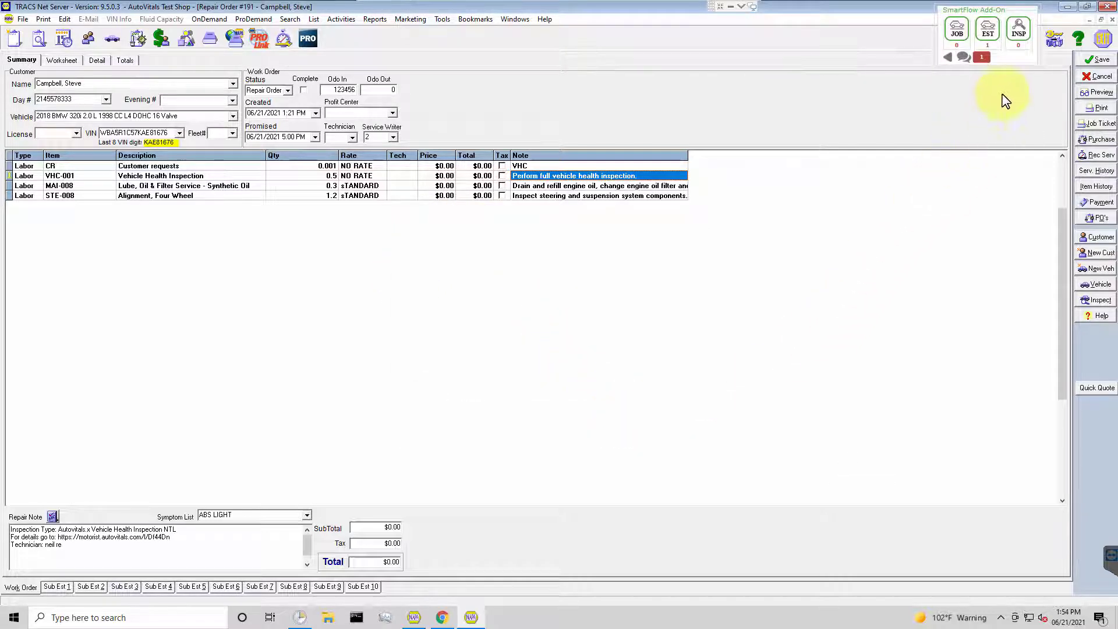
Import the inspection's canned jobs for the repair order into Sub Estimate 9.
left_click(989, 28)
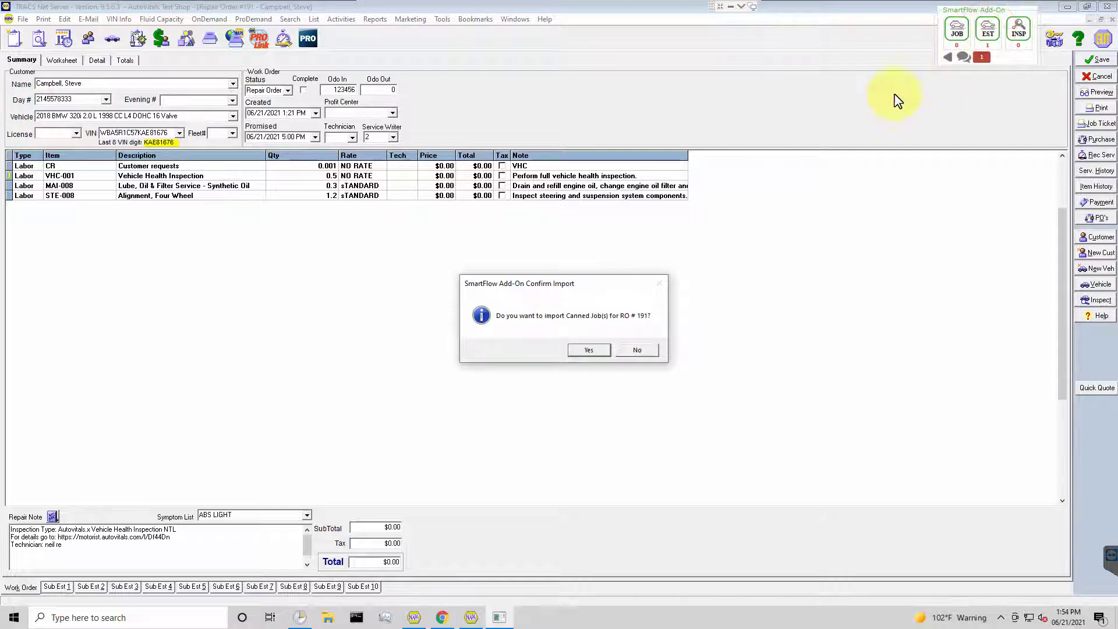
left_click(587, 353)
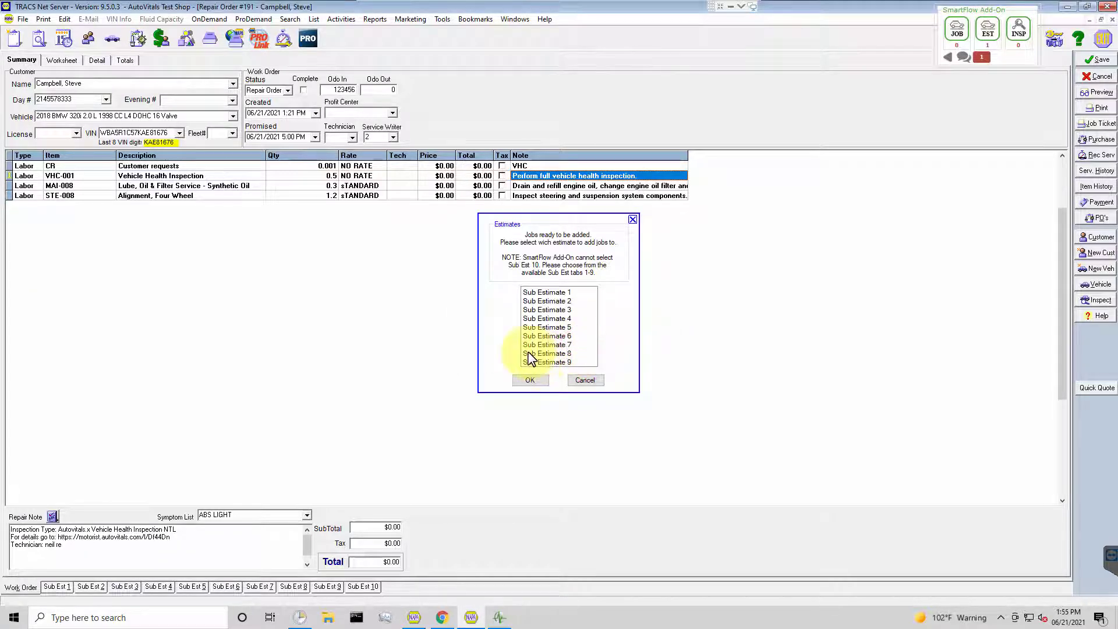
left_click(541, 362)
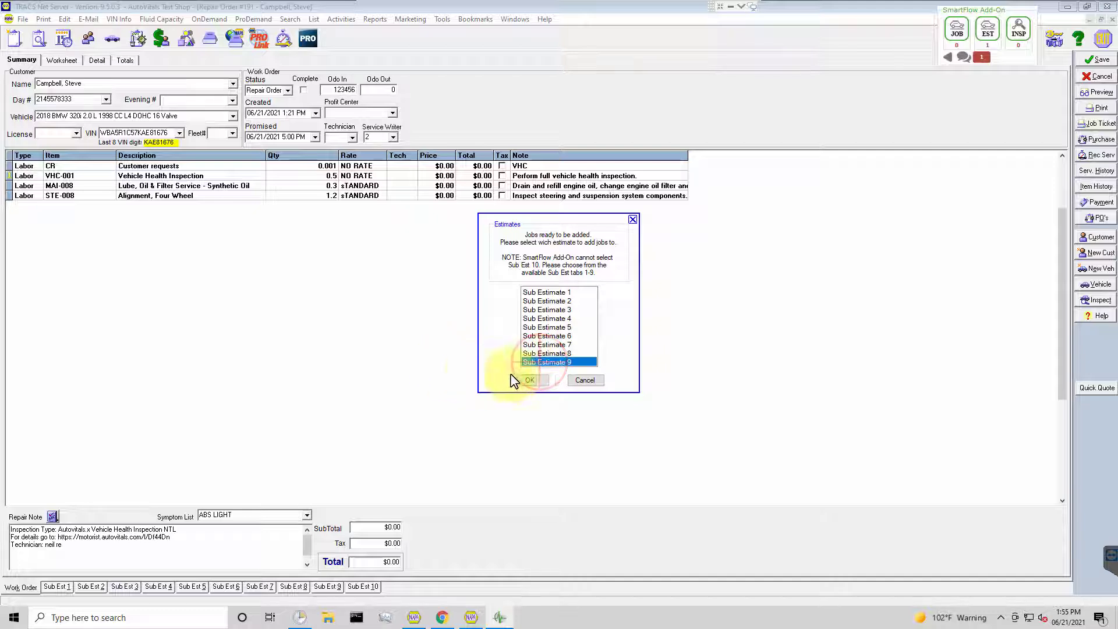
left_click(530, 380)
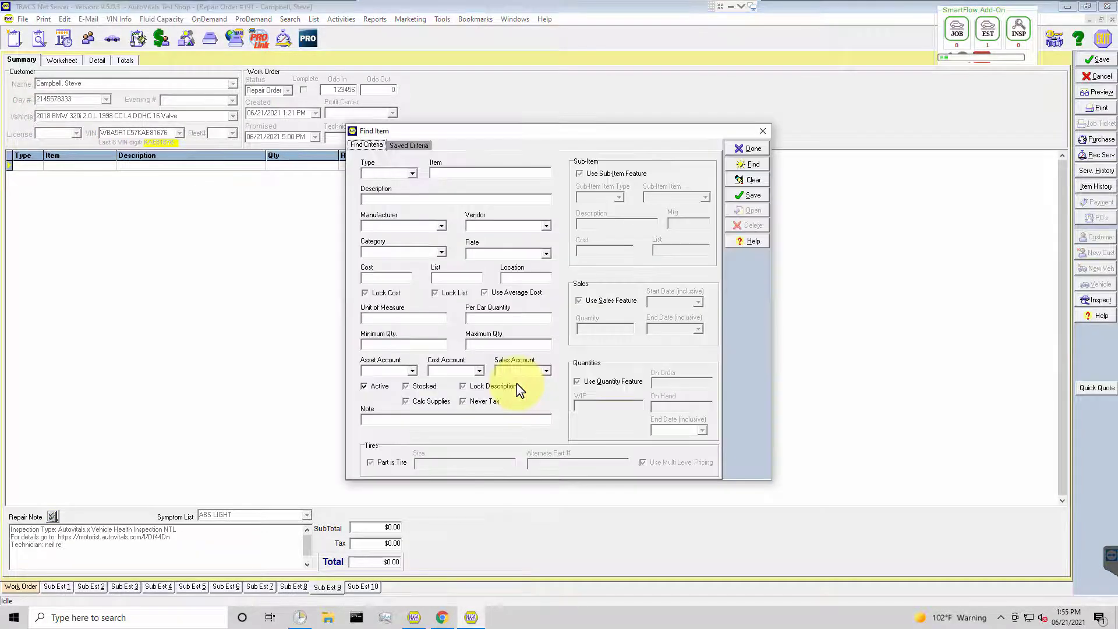
Let the canned job import for repair order 191 run to completion and dismiss the import summary.
key("Return")
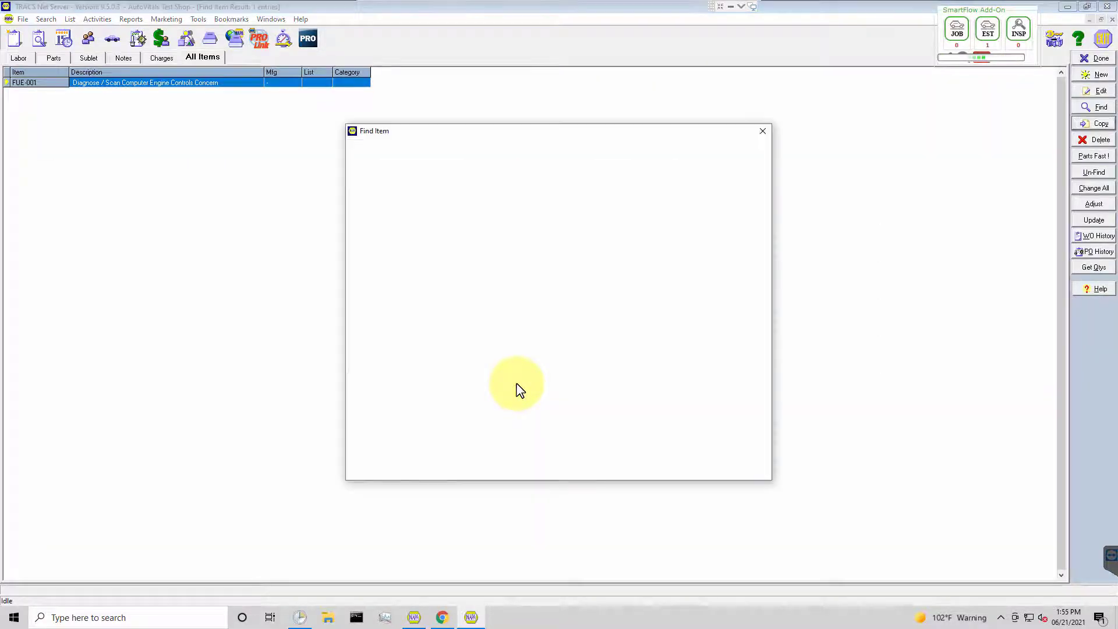
key("Return")
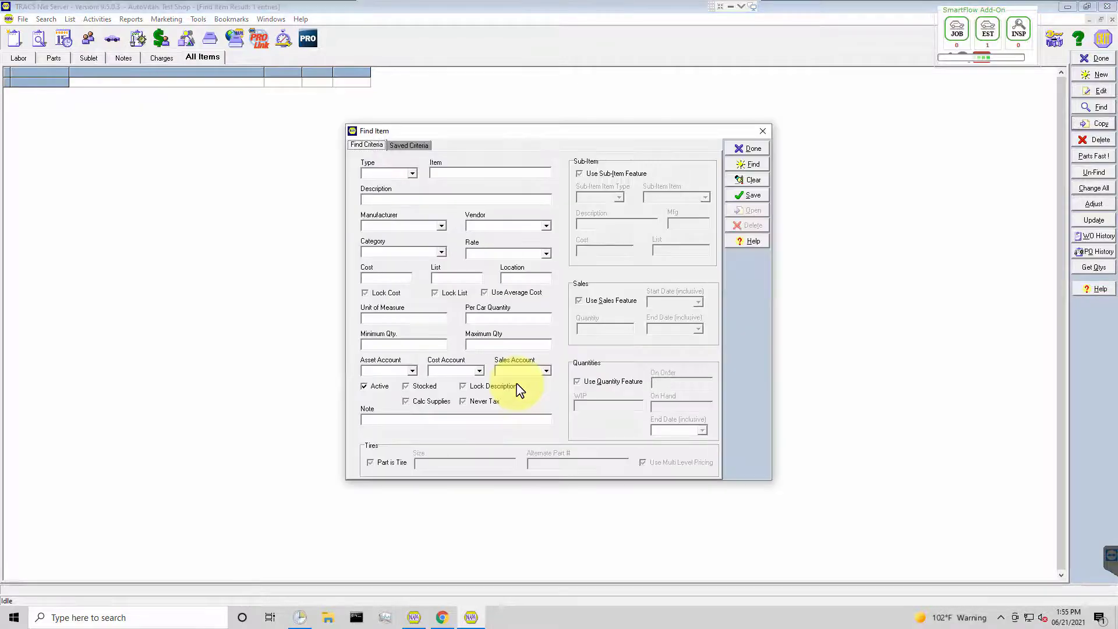
key("Return")
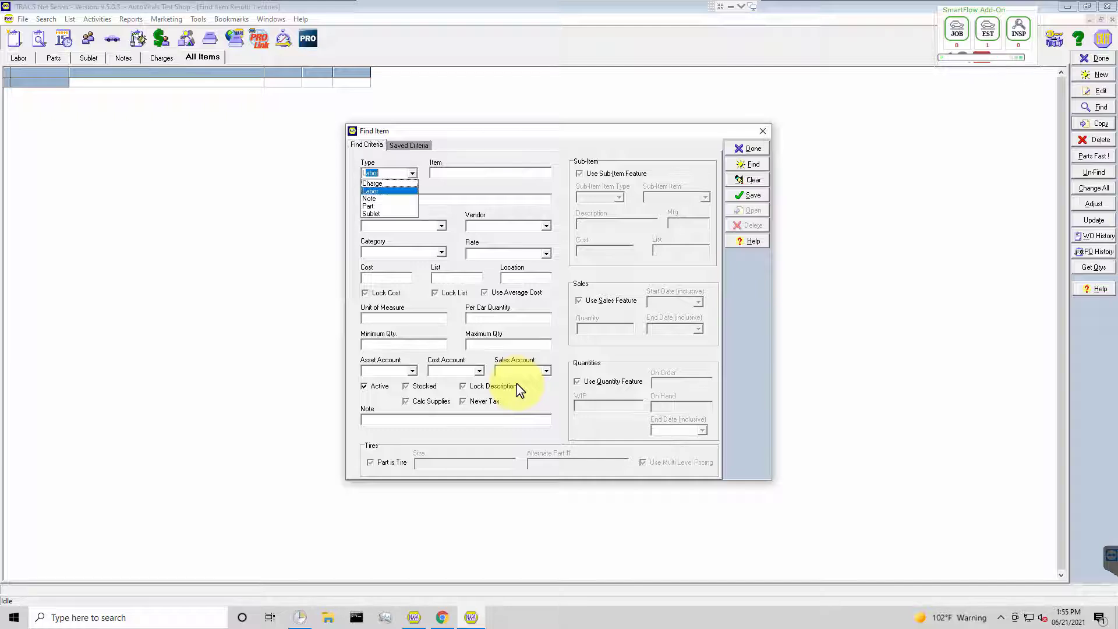
key("Return")
key("Return")
key("Return")
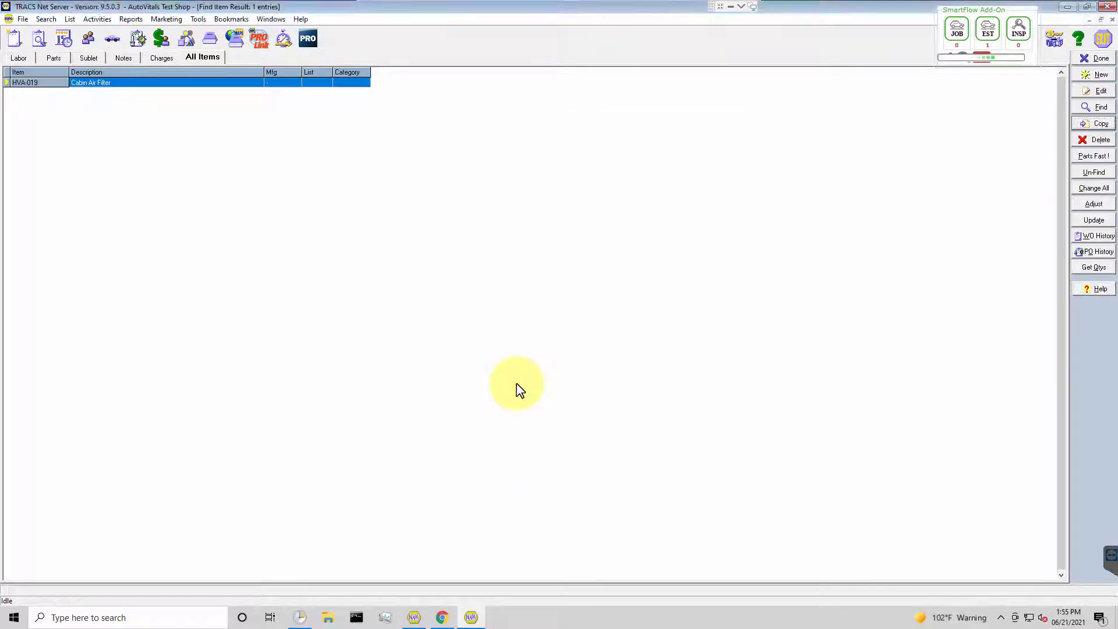
key("Return")
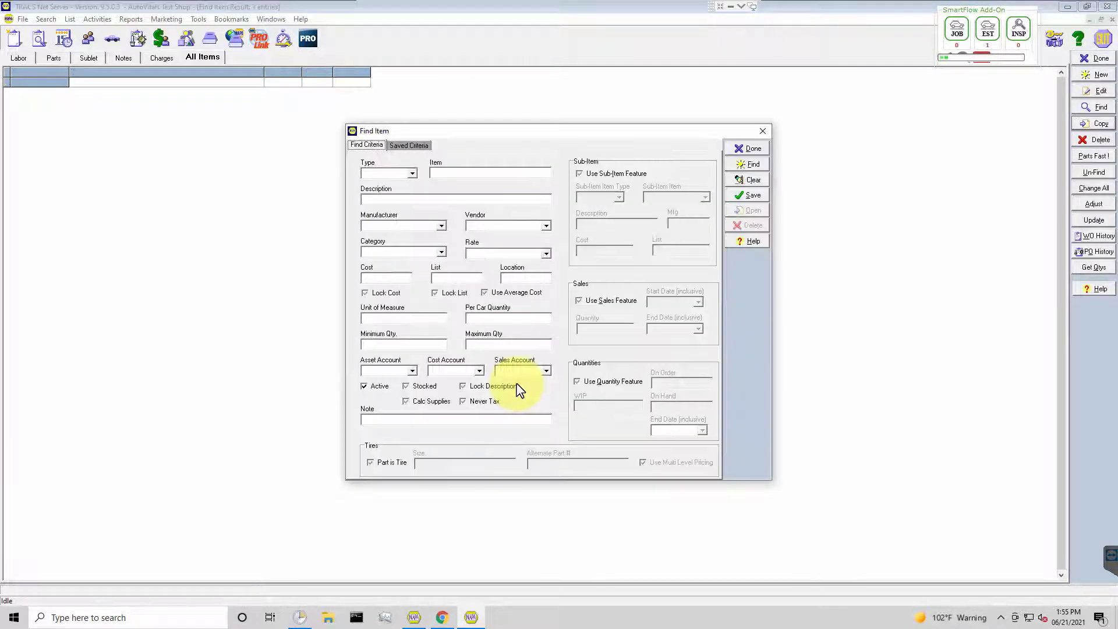
key("Return")
key("Return")
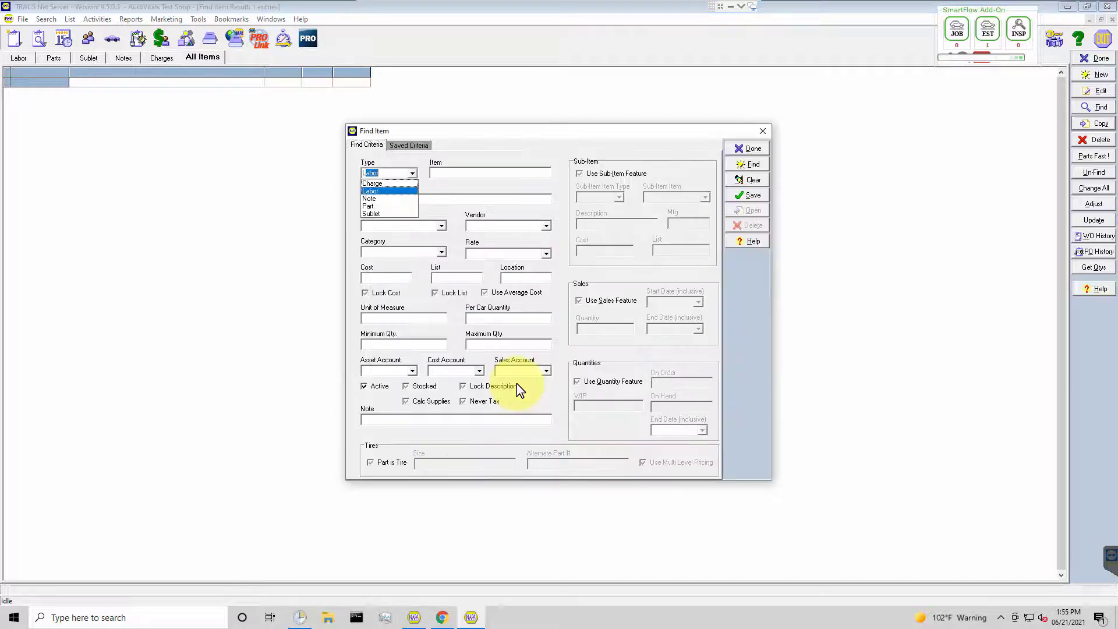
key("Return")
key("Return")
key("Return")
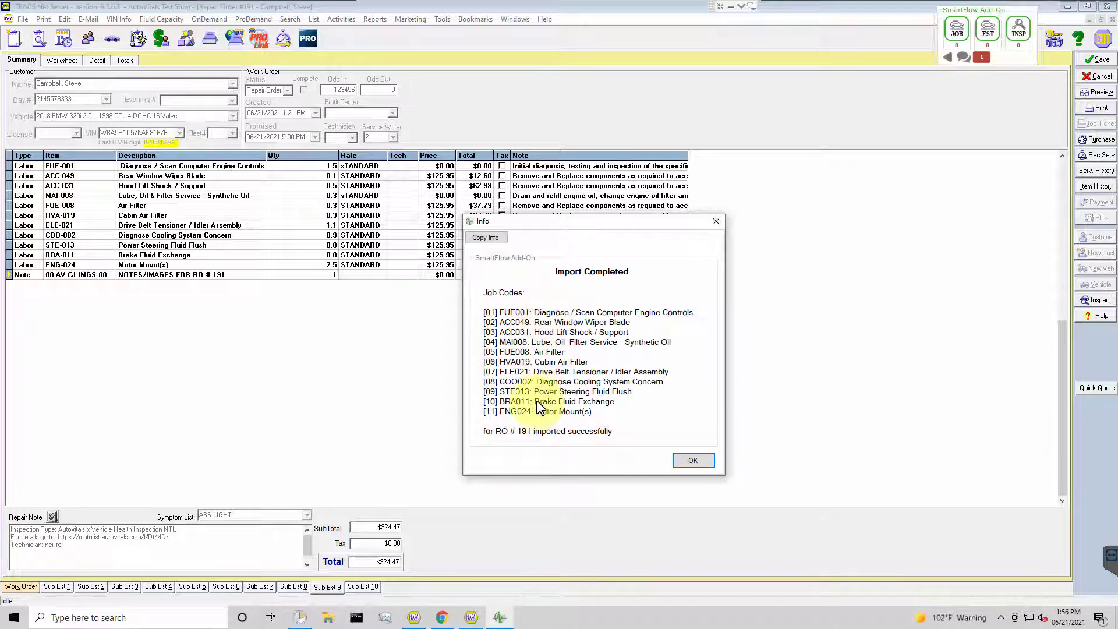
left_click(683, 462)
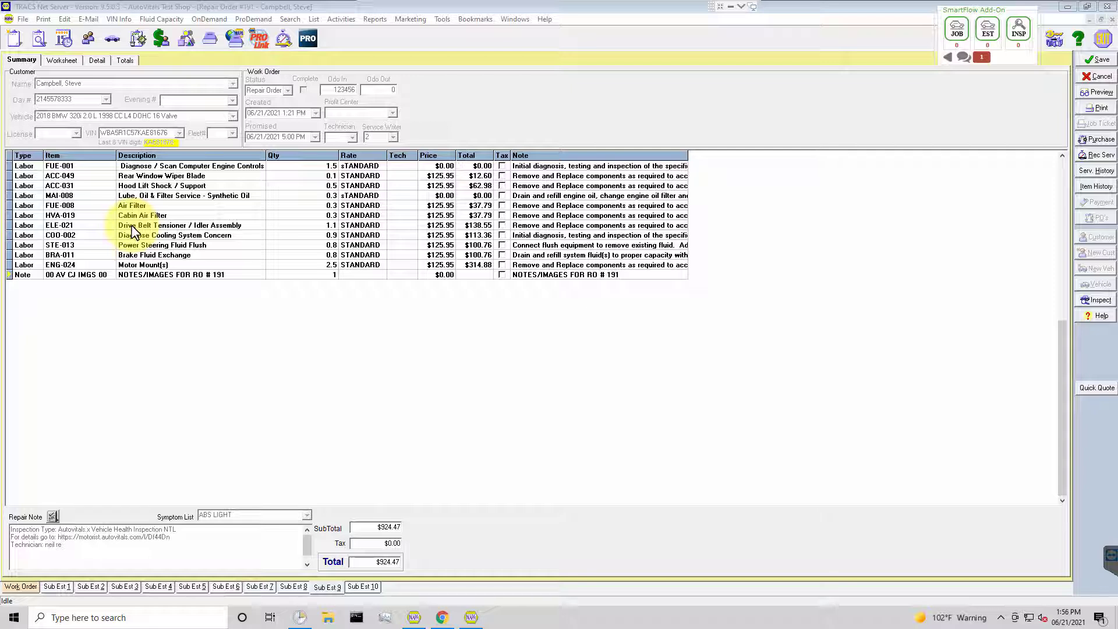
Copy the FUE-001 diagnosis job into Sub Estimate 1 and the COO-002 cooling system job into Sub Estimate 2, returning to Sub Estimate 9.
left_click(136, 167)
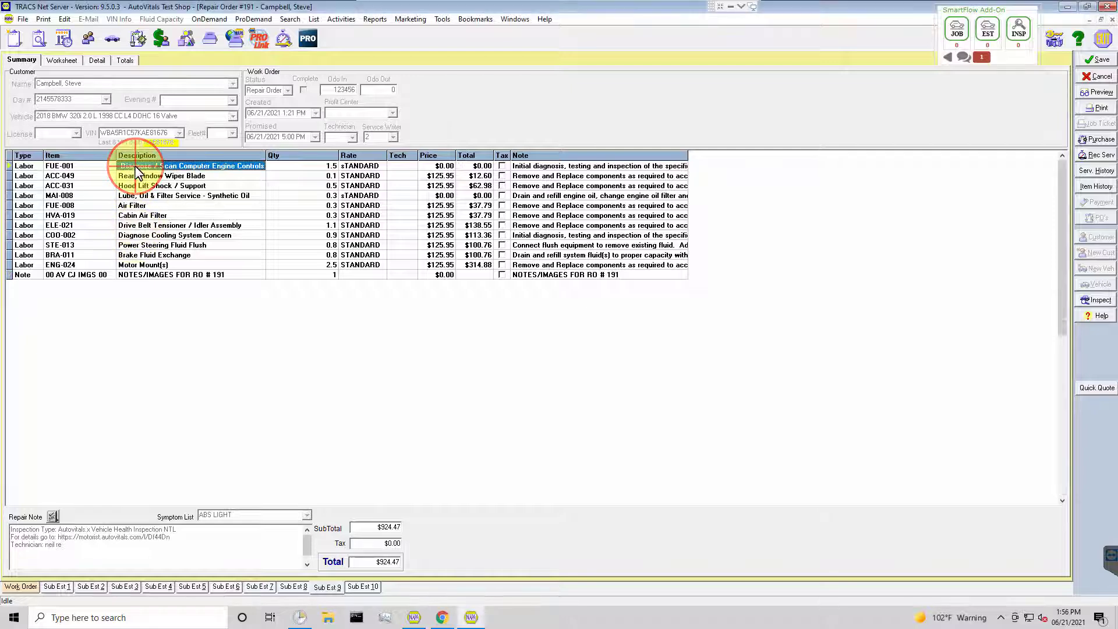
left_click(24, 168)
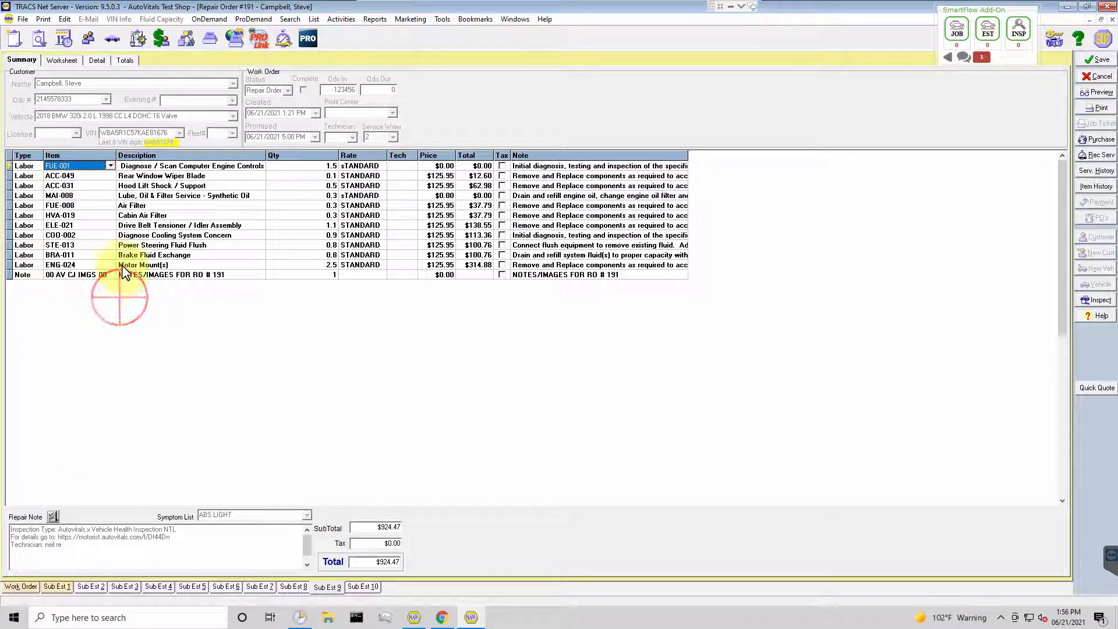
left_click(140, 236)
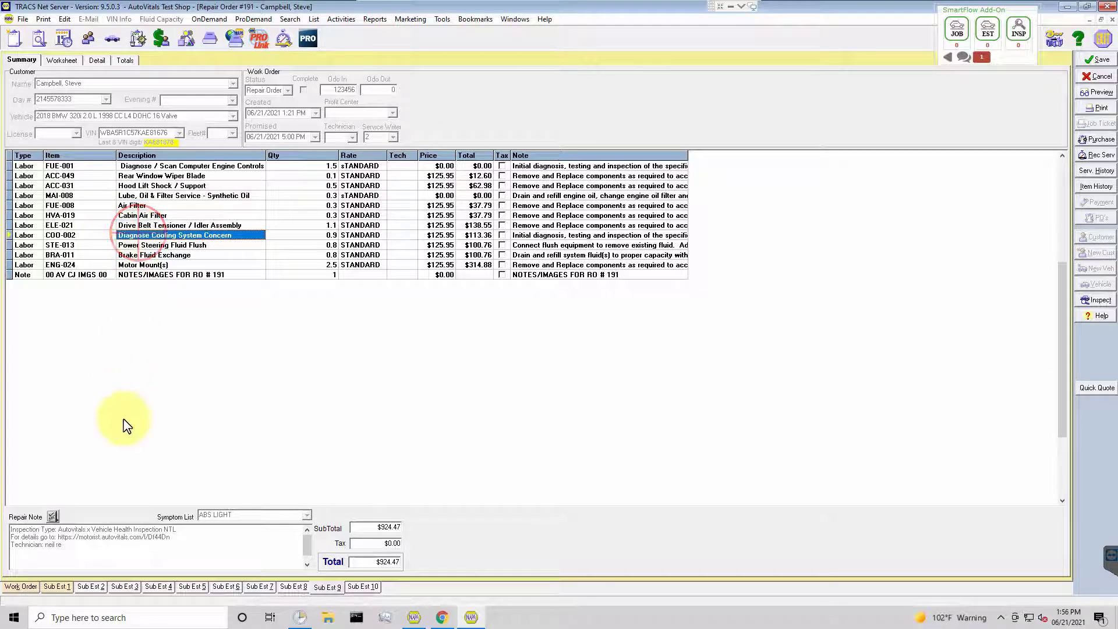
left_click(124, 587)
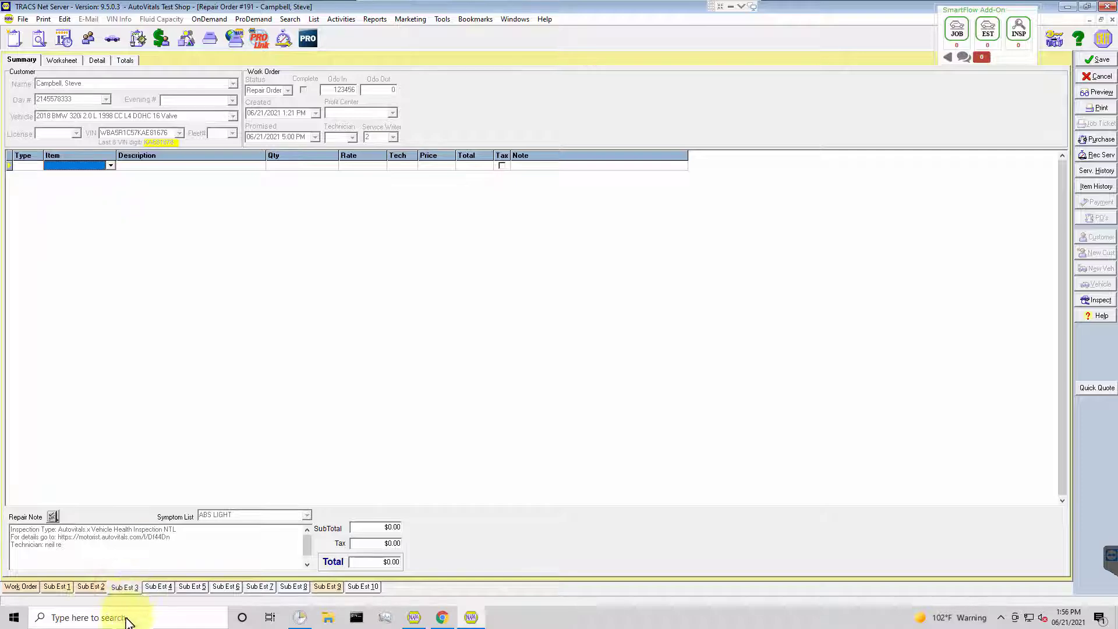
left_click(328, 587)
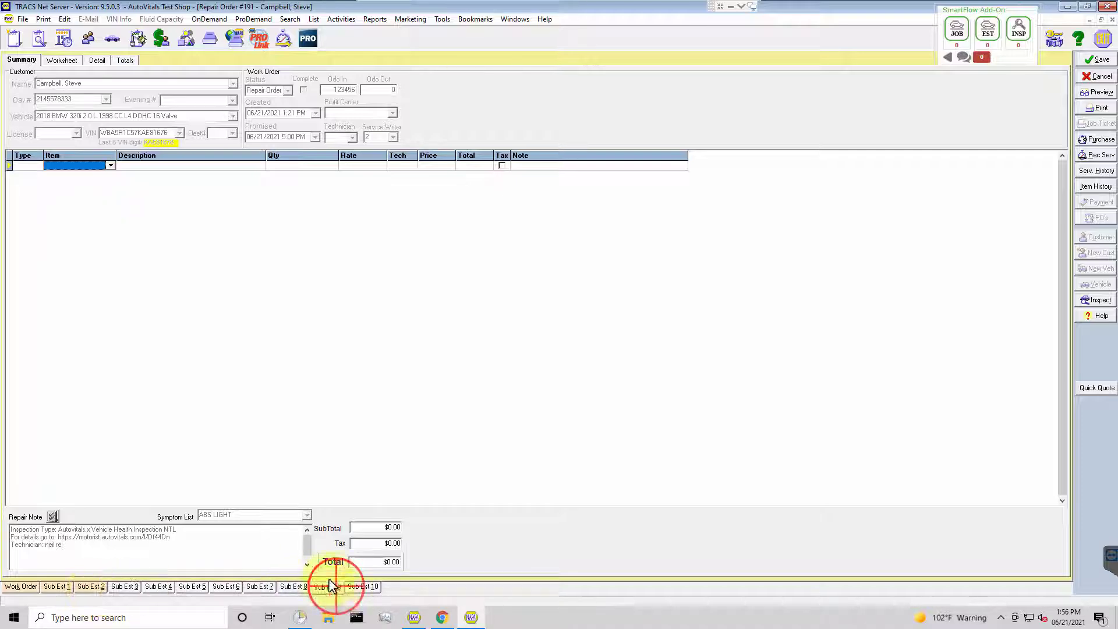
Copy the Drive Belt Tensioner / Idler Assembly and Motor Mount(s) jobs together into Sub Estimate 3, check the result and return to the Work Order.
left_click(124, 225)
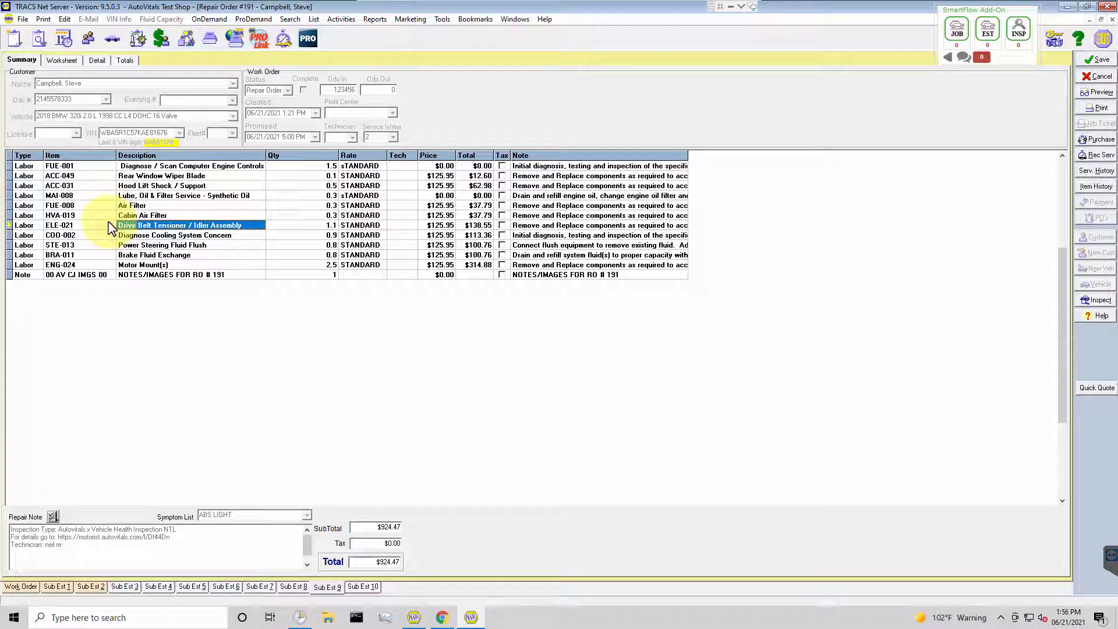
left_click(110, 265, "ctrl")
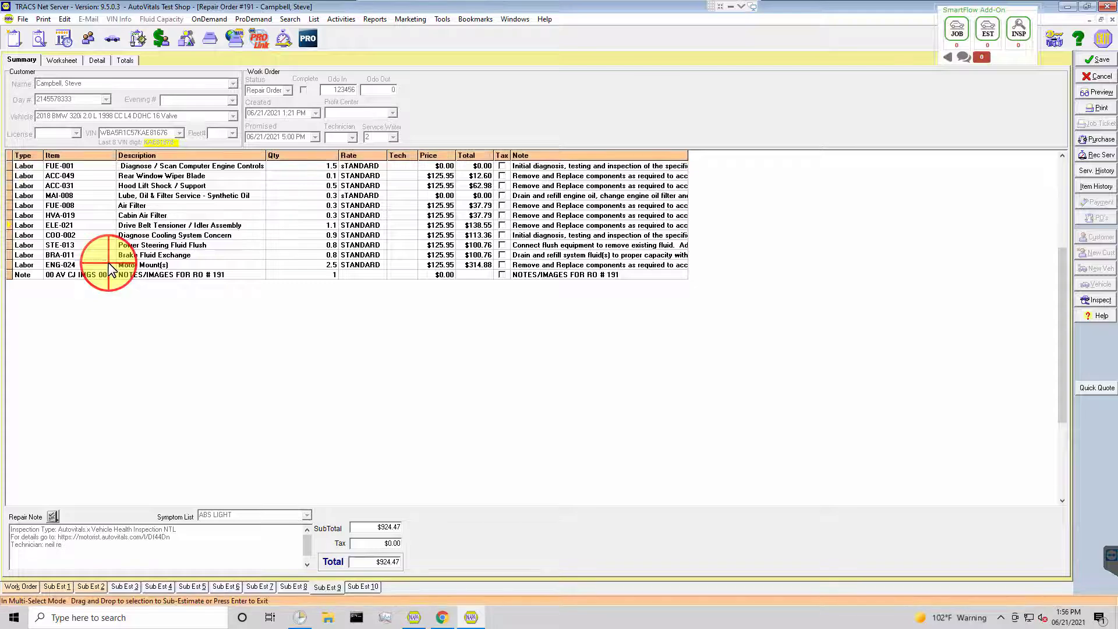
left_click(111, 226, "ctrl")
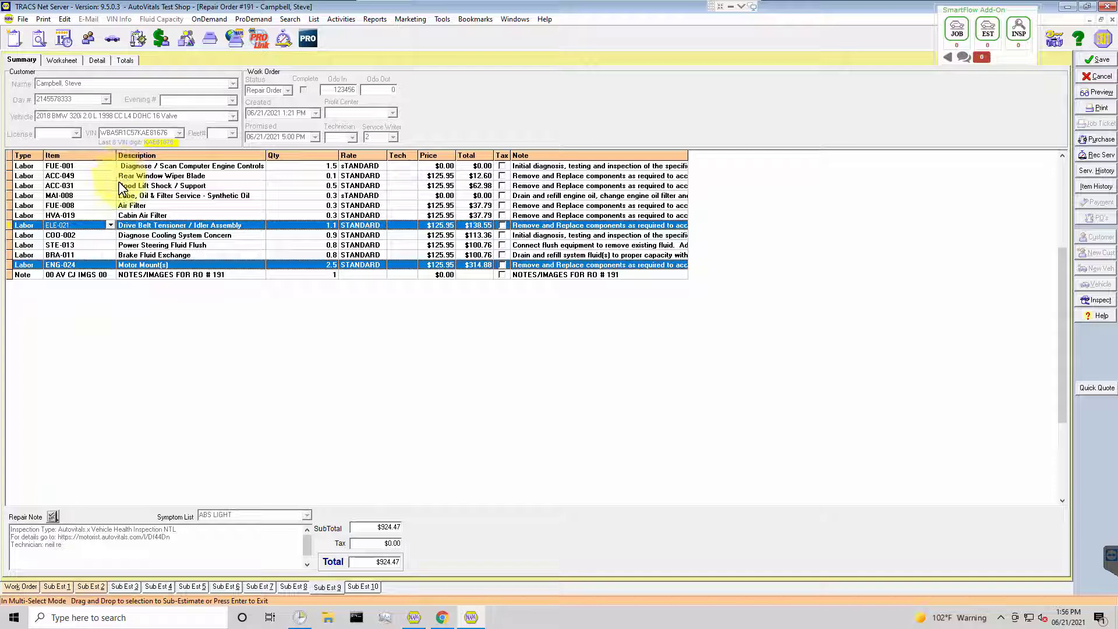
left_click_drag(150, 270, 130, 588)
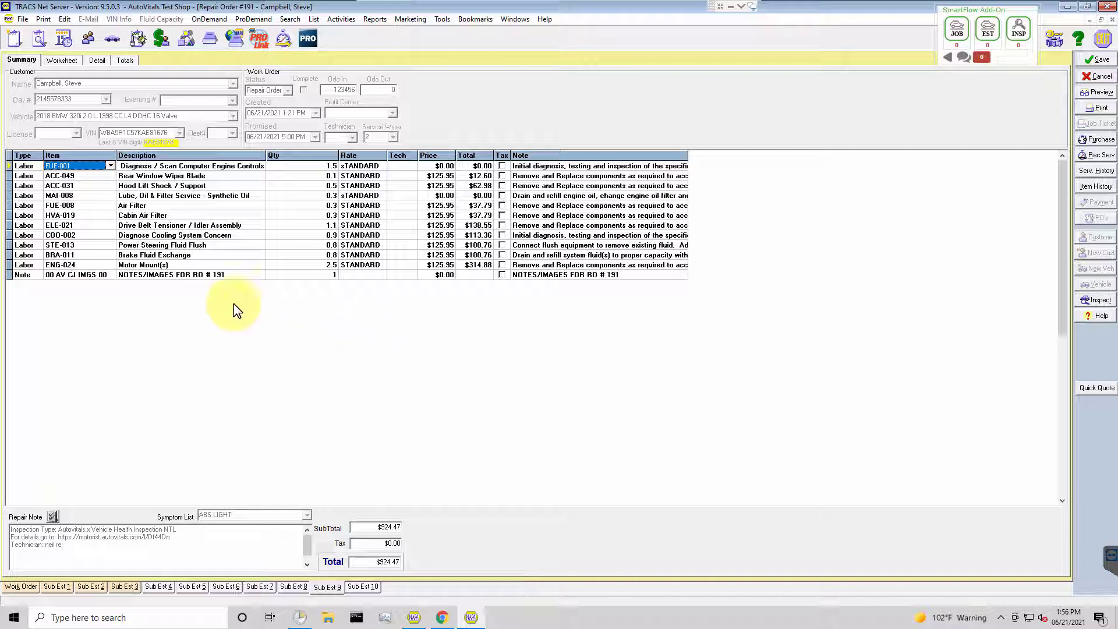
left_click(89, 587)
left_click(122, 587)
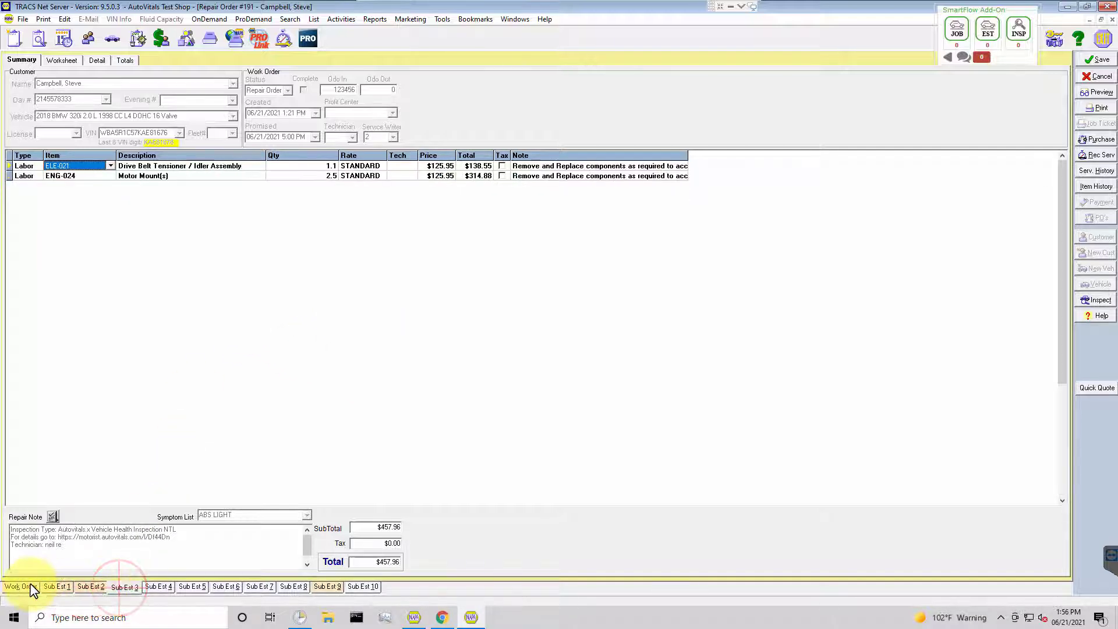
left_click(32, 584)
Switch to SmartFlow X and set the status of repair order 191 to Waiting for Approval.
left_click(170, 414)
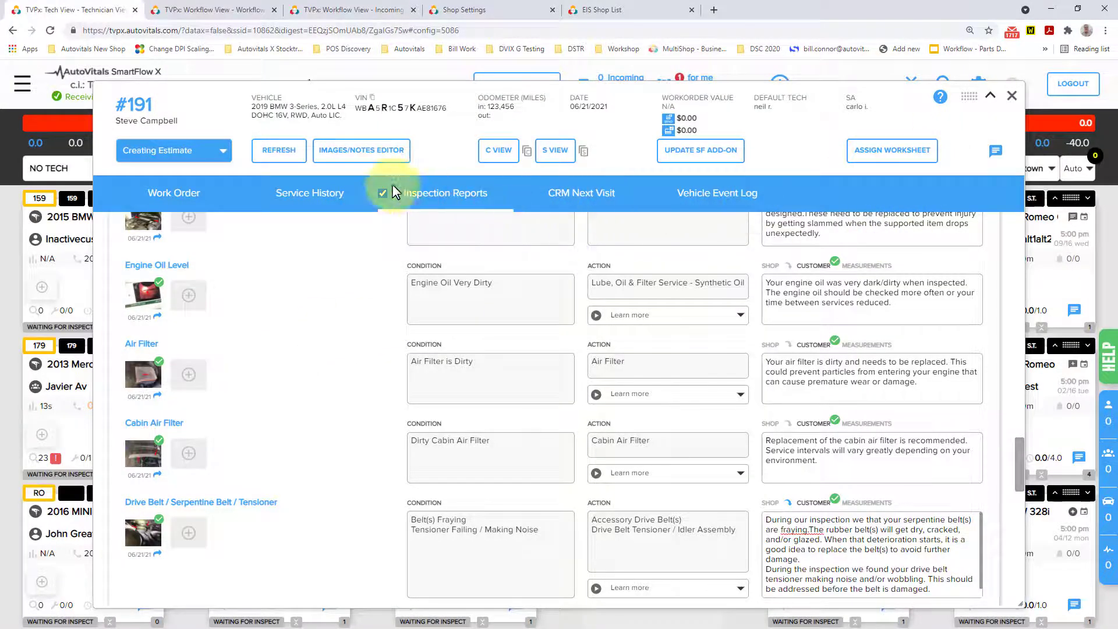
left_click(205, 152)
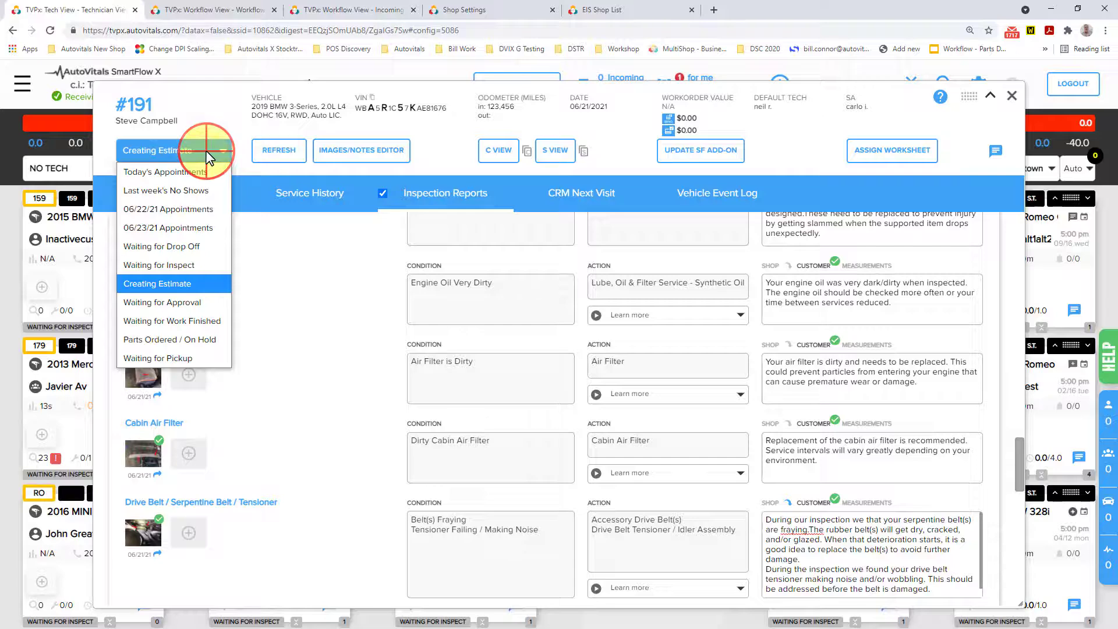
left_click(143, 302)
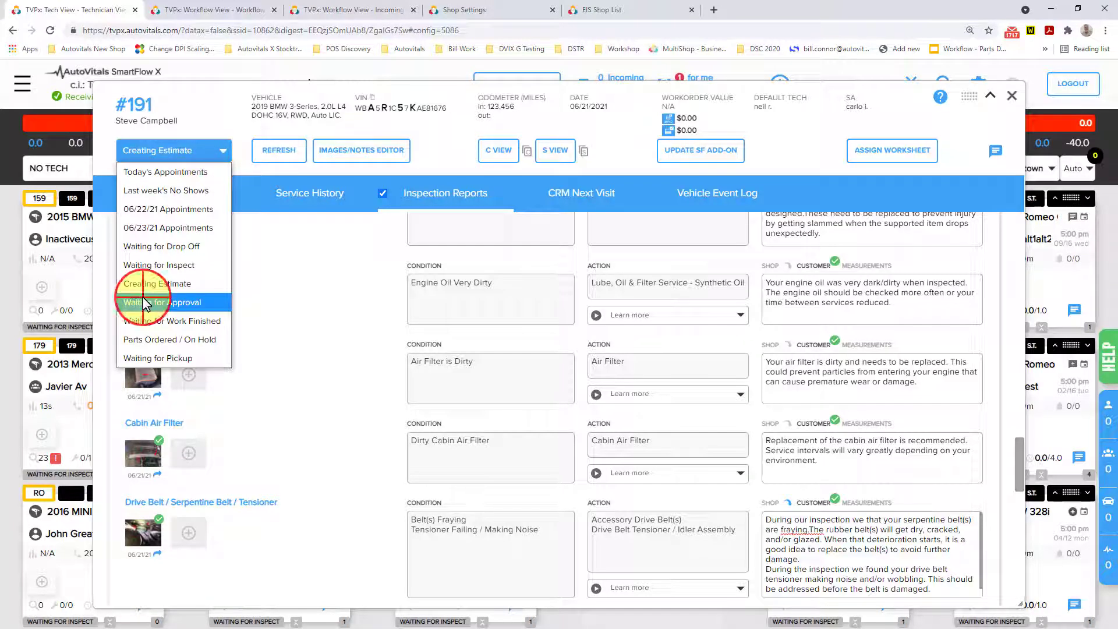
Open the customer view of the inspection report and review the passed items, their photos and the items requiring immediate action.
left_click(497, 154)
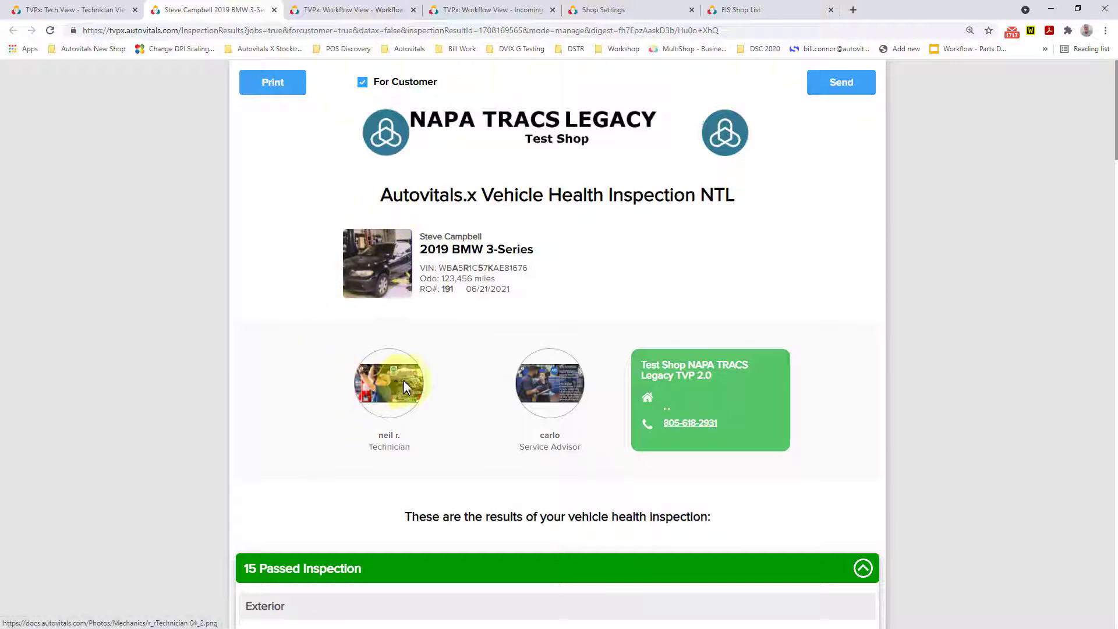
scroll(495, 390, "down", 3)
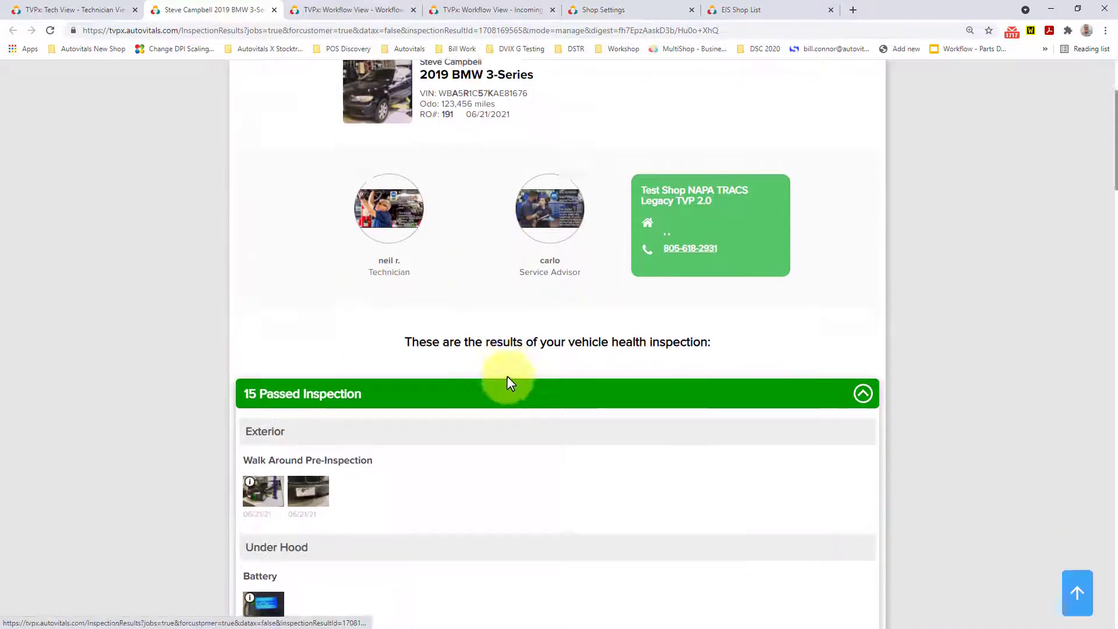
scroll(489, 361, "down", 2)
scroll(338, 349, "down", 1)
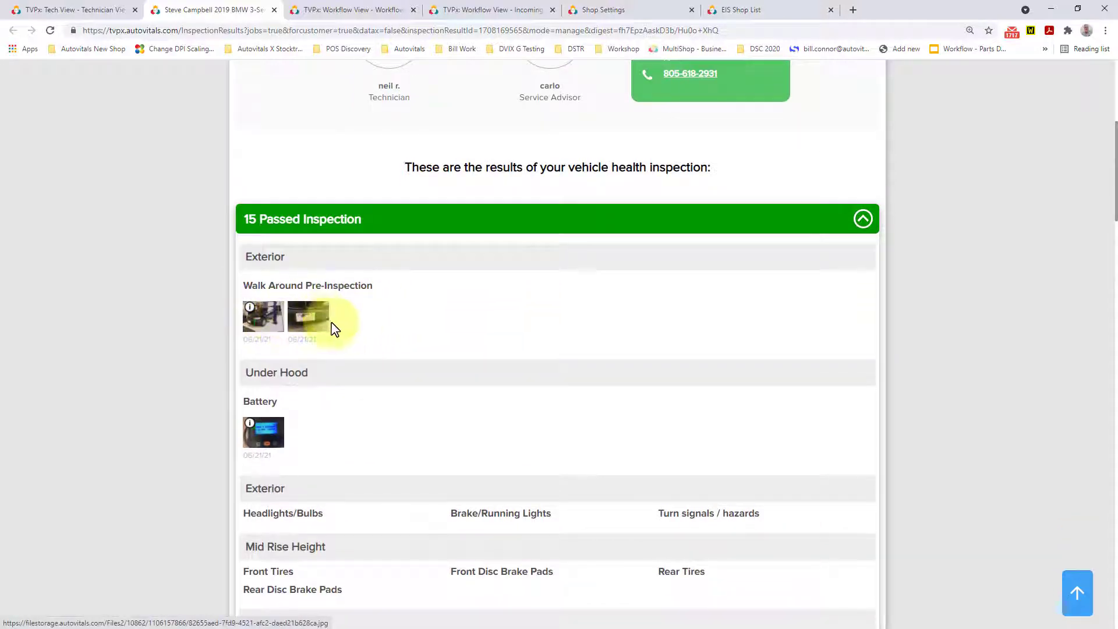
scroll(335, 329, "down", 2)
left_click(268, 311)
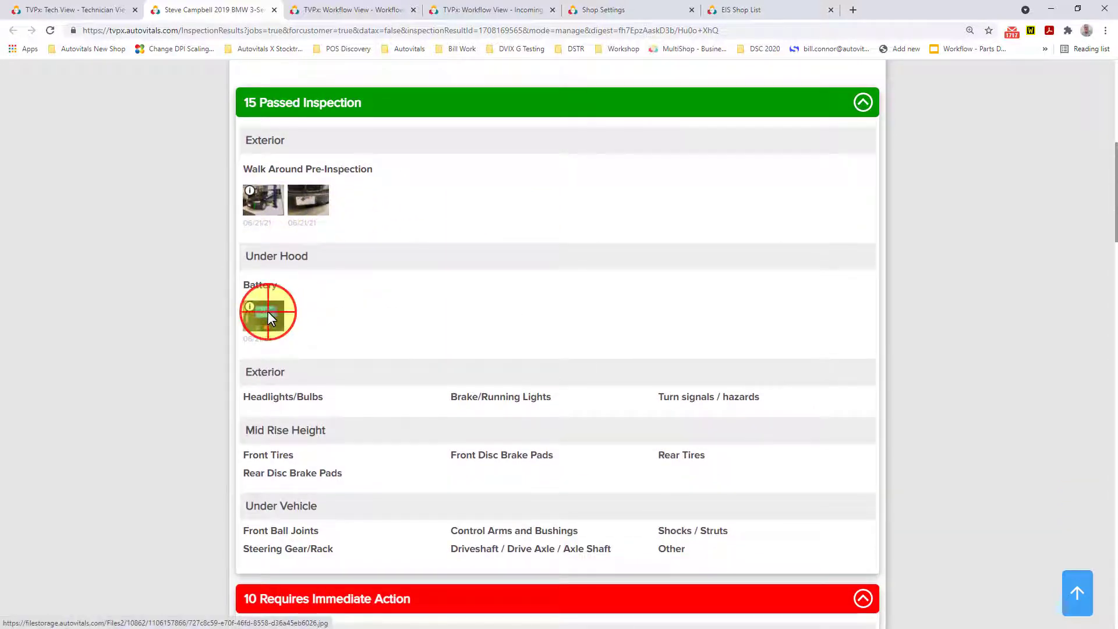
left_click(92, 309)
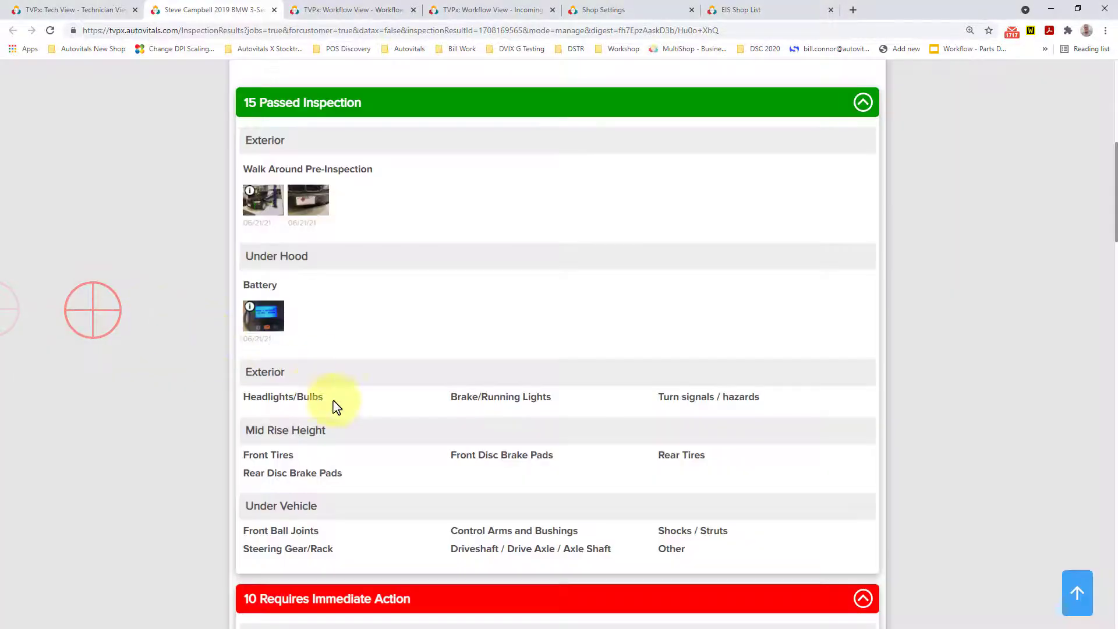
scroll(494, 429, "down", 7)
scroll(517, 387, "down", 4)
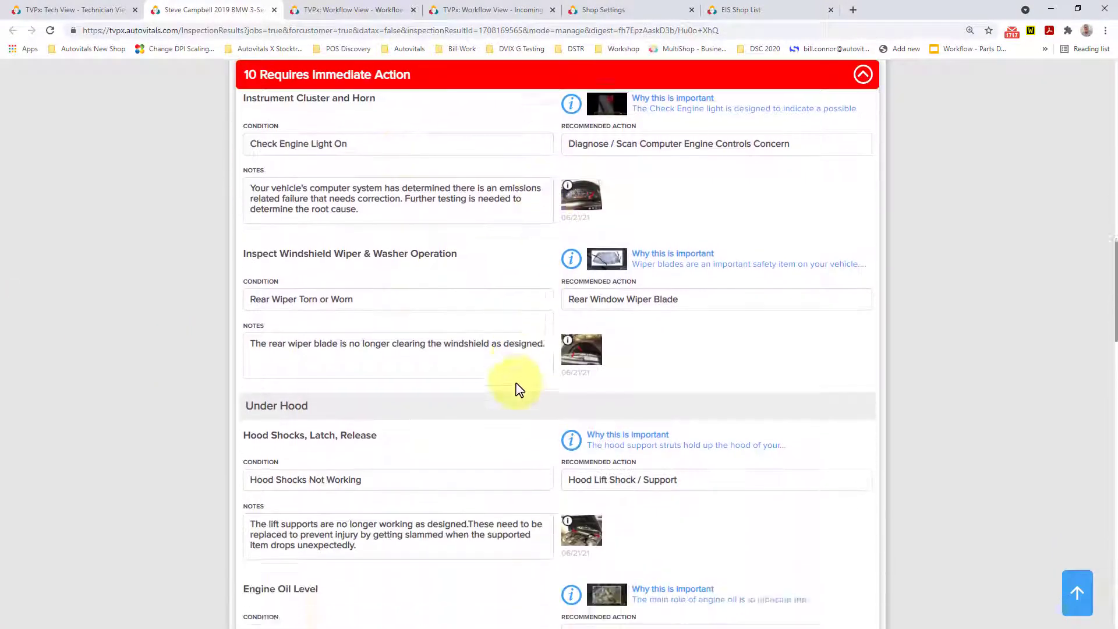
scroll(499, 402, "up", 5)
scroll(496, 395, "up", 15)
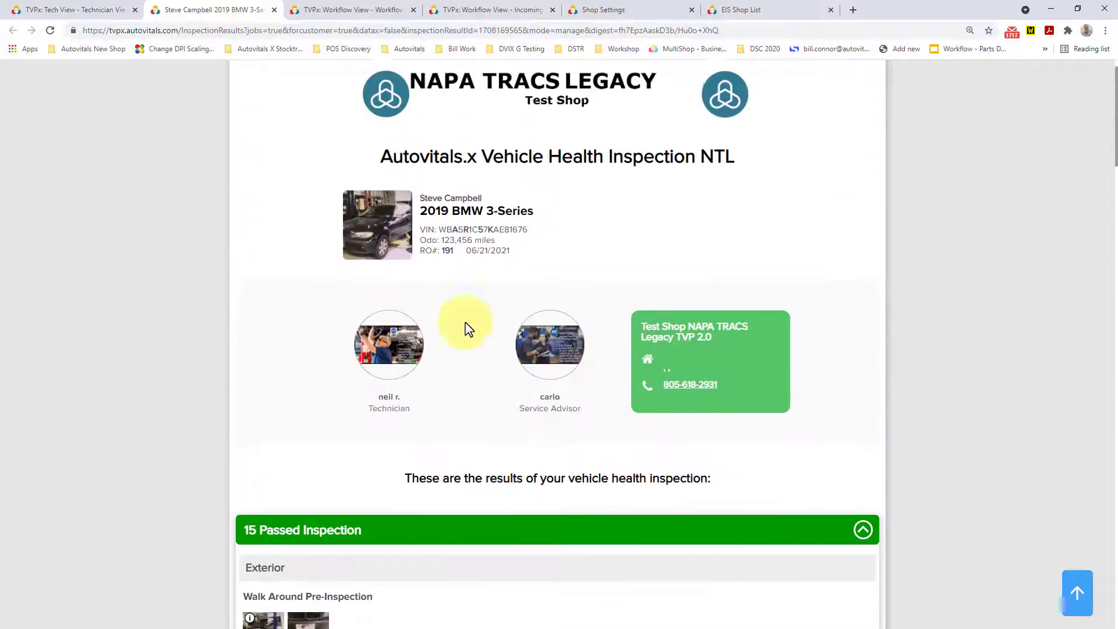
Send the inspection report to the customer as a text message using the "Work order, Inspection report" canned message, and close the report.
left_click(839, 88)
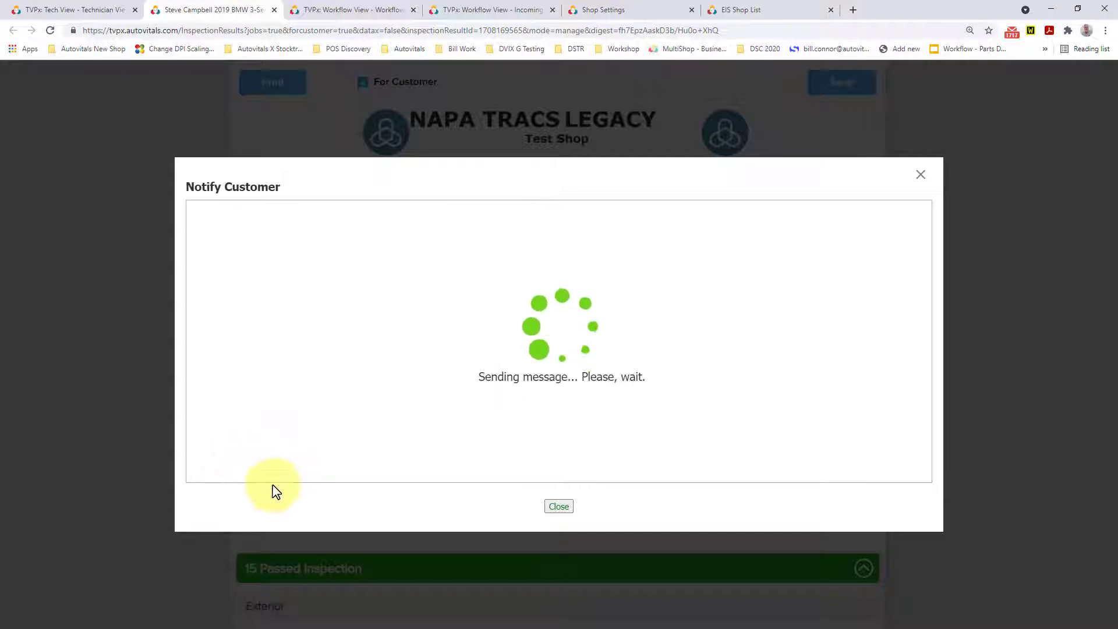
left_click(659, 94)
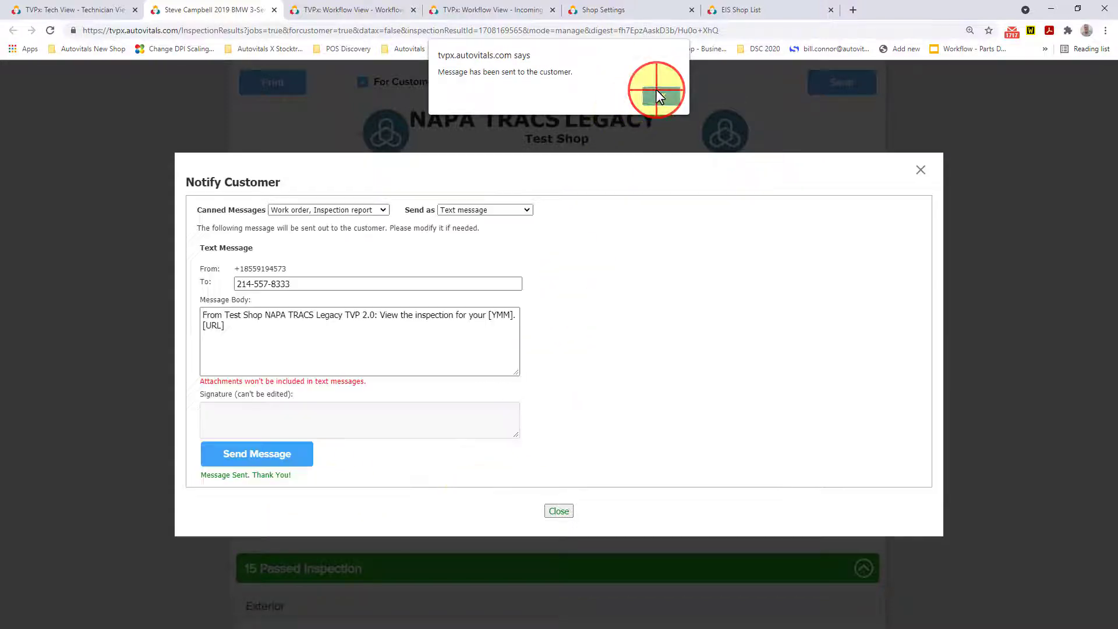
left_click(557, 510)
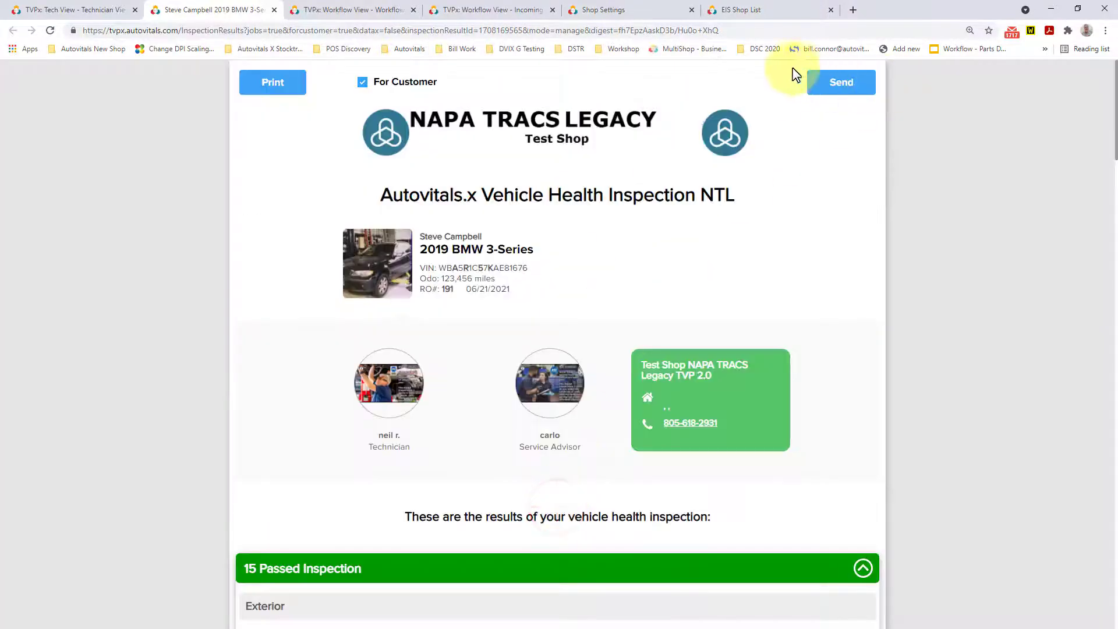
left_click(274, 10)
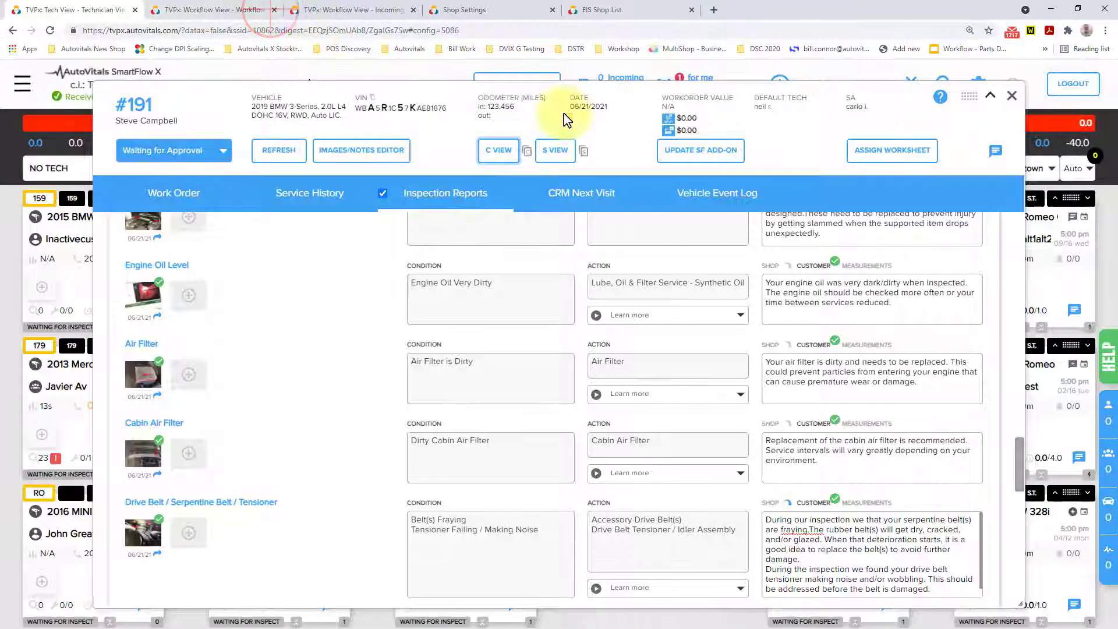
Close the details of repair order 191 and log "Customer called" on its 2019 BMW 3-Series card.
left_click(1012, 96)
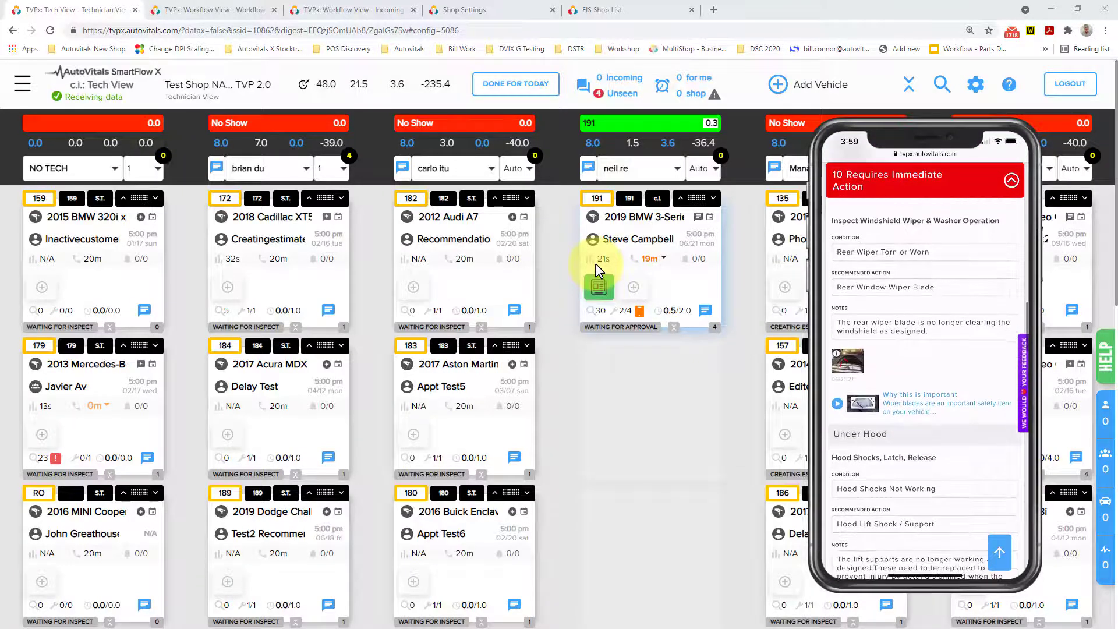
left_click(662, 258)
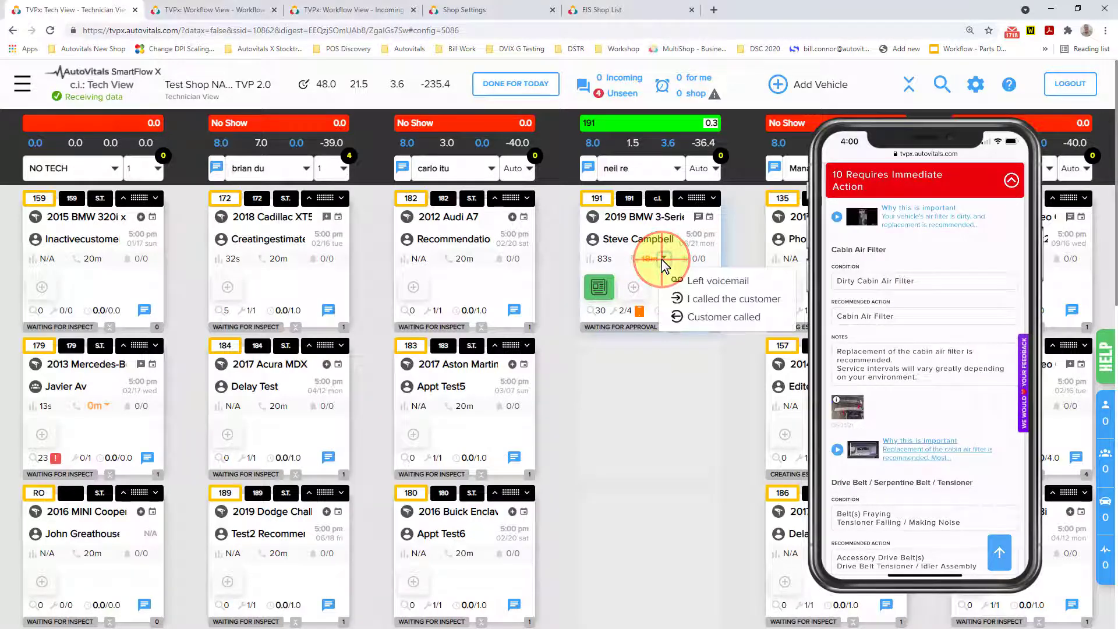
left_click(690, 316)
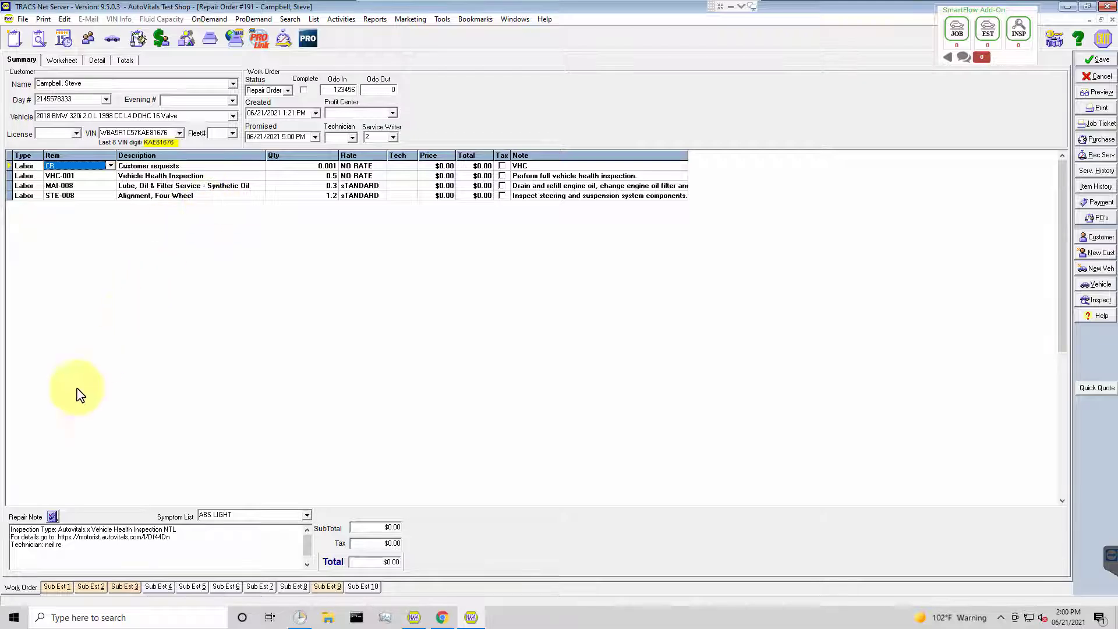
Transfer the jobs from Sub Est 1 and Sub Est 2 to the work order of repair order 191 and save it.
left_click(58, 587)
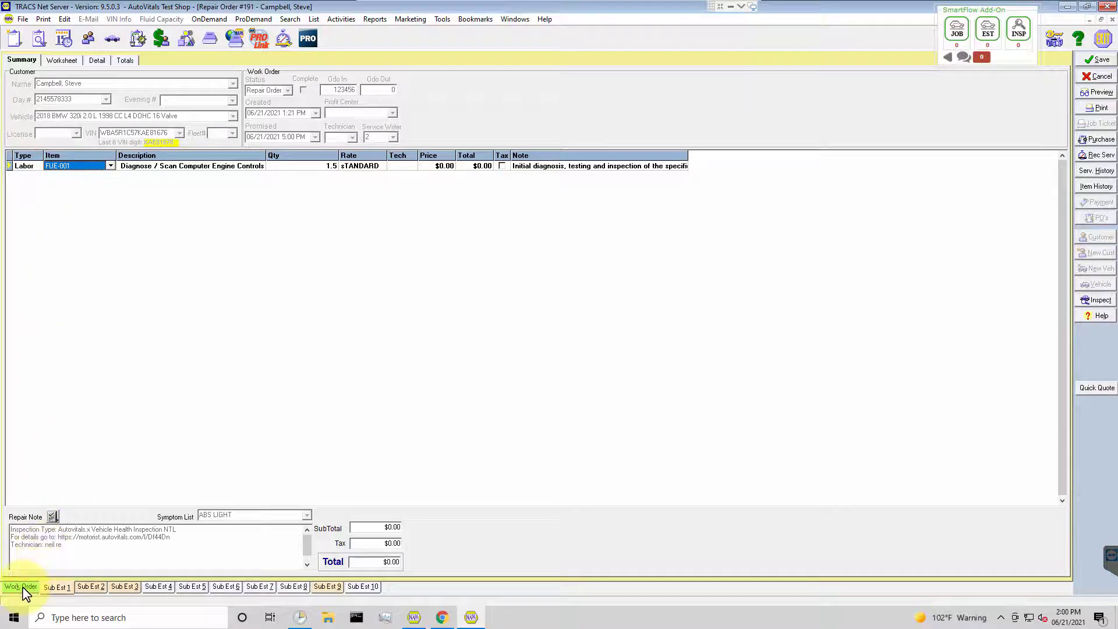
left_click(91, 587)
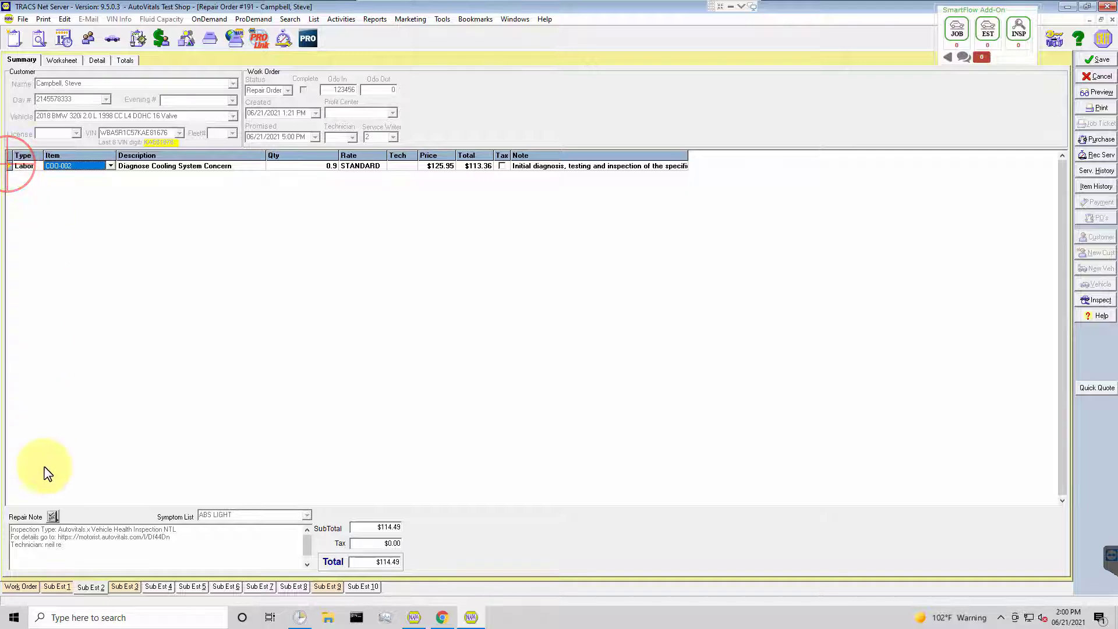
left_click(15, 586)
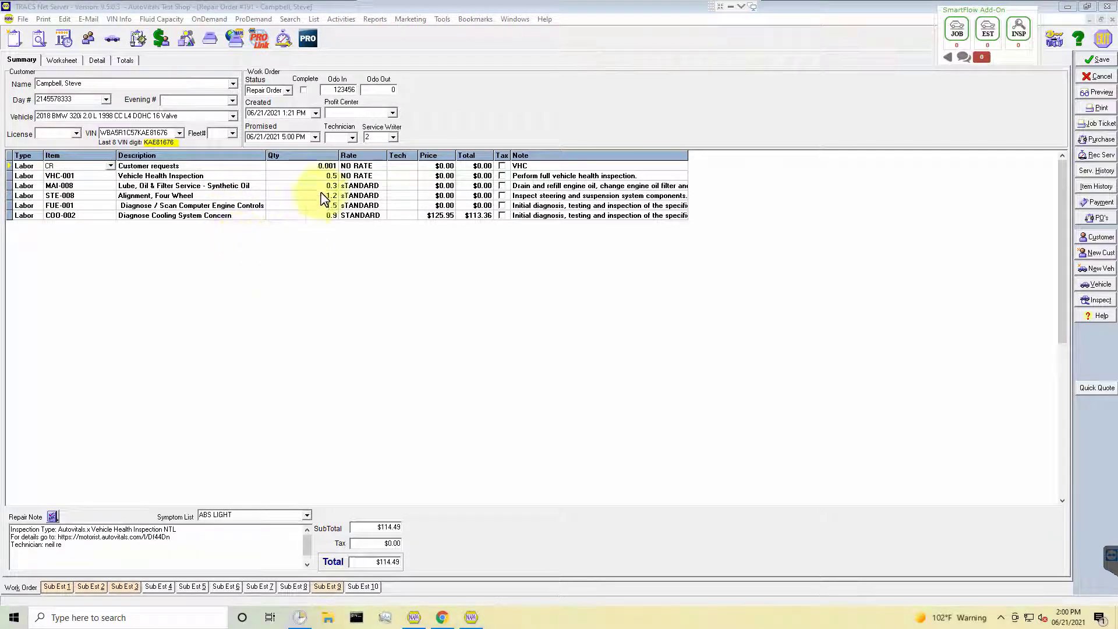
left_click(1101, 61)
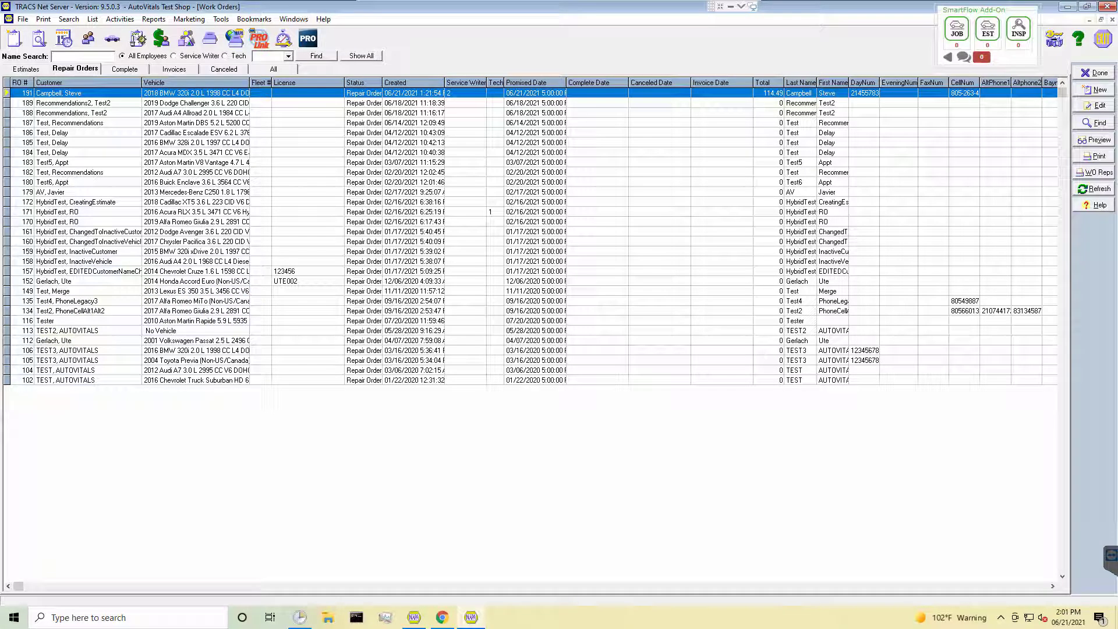
Switch to SmartFlow X, review the authorized work order jobs in the details of repair order 191, and close them.
key("alt+Tab")
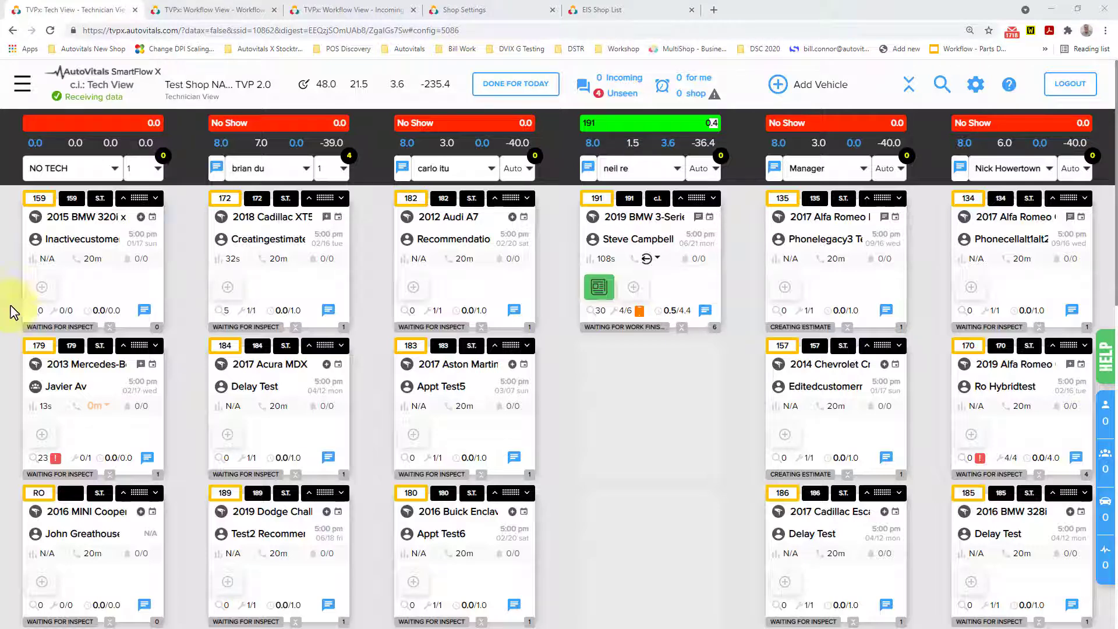
left_click(623, 313)
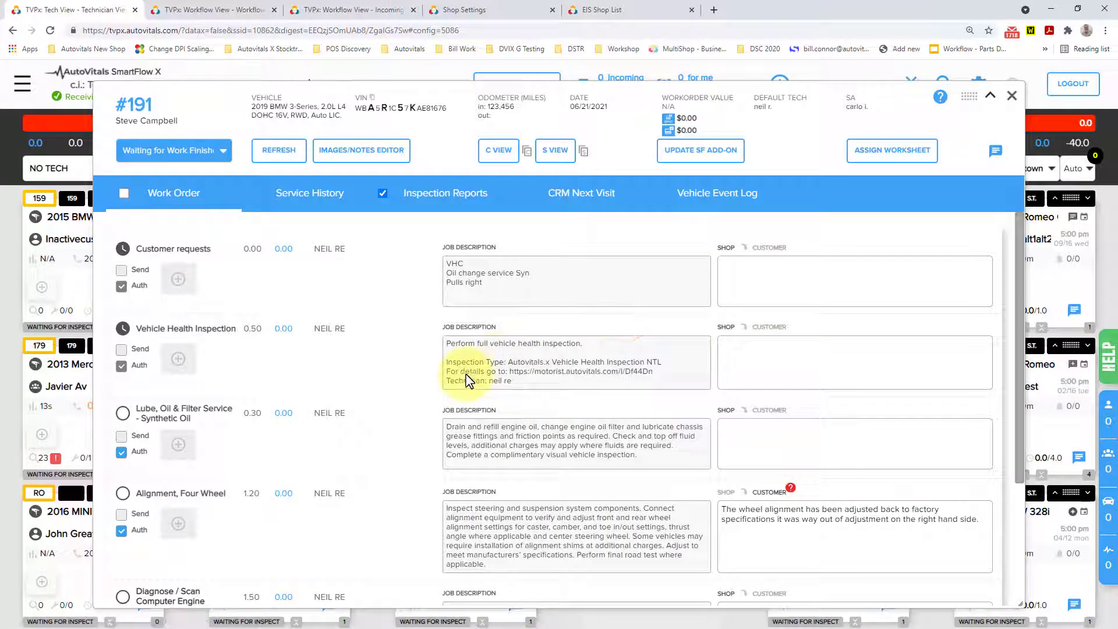
scroll(456, 392, "down", 3)
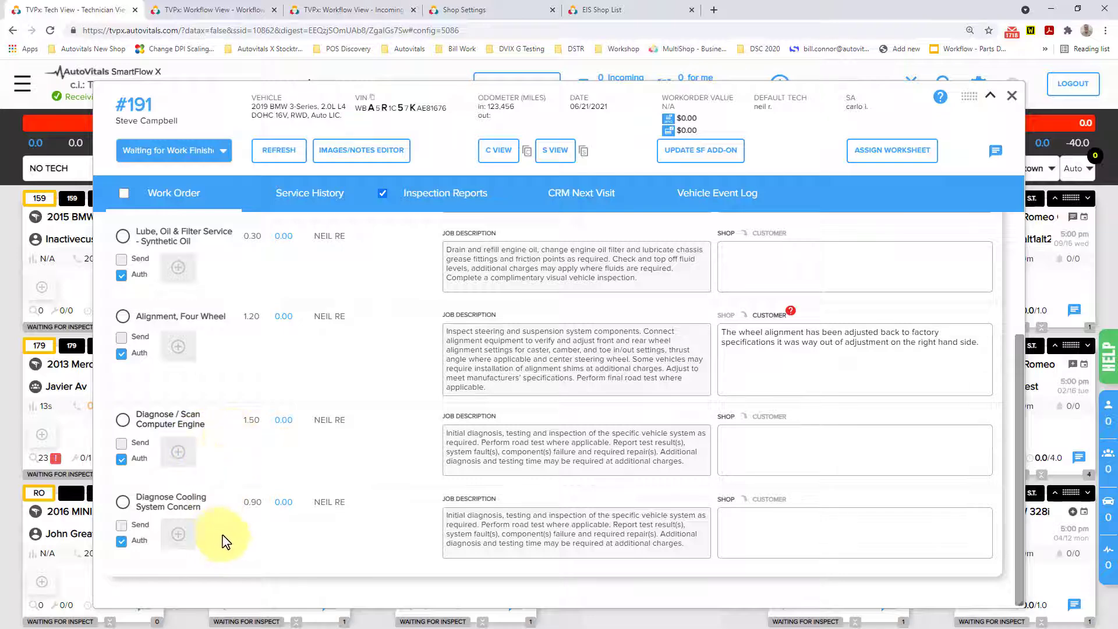
left_click(1012, 96)
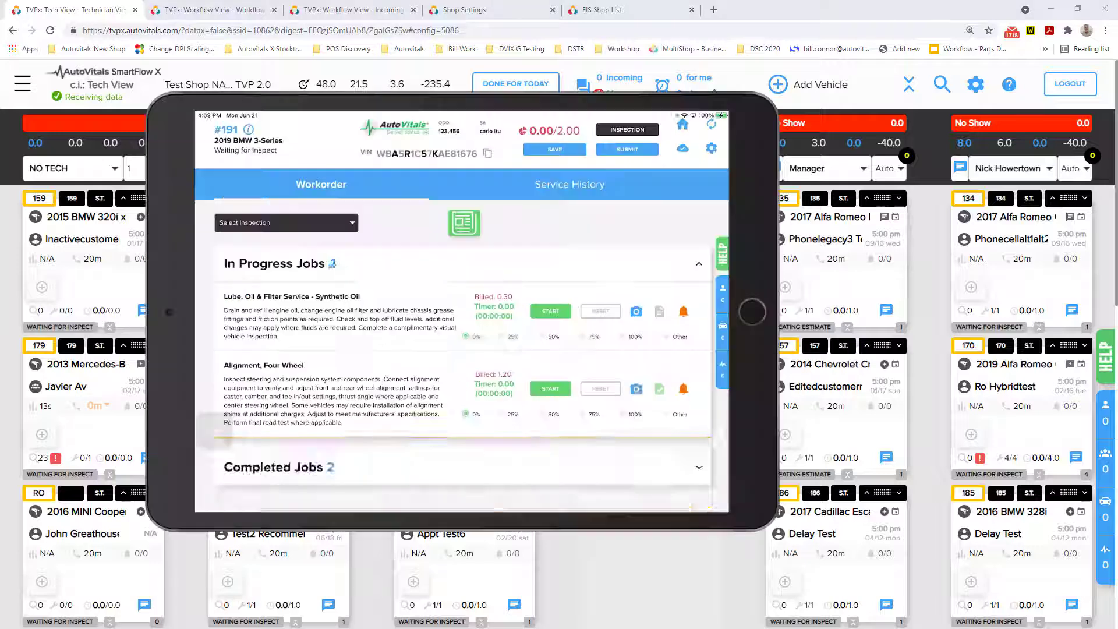
On the technician tablet, mark the oil service, alignment, engine controls and cooling system jobs of repair order 191 100% complete and submit the vehicle.
left_click_drag(266, 217, 470, 221)
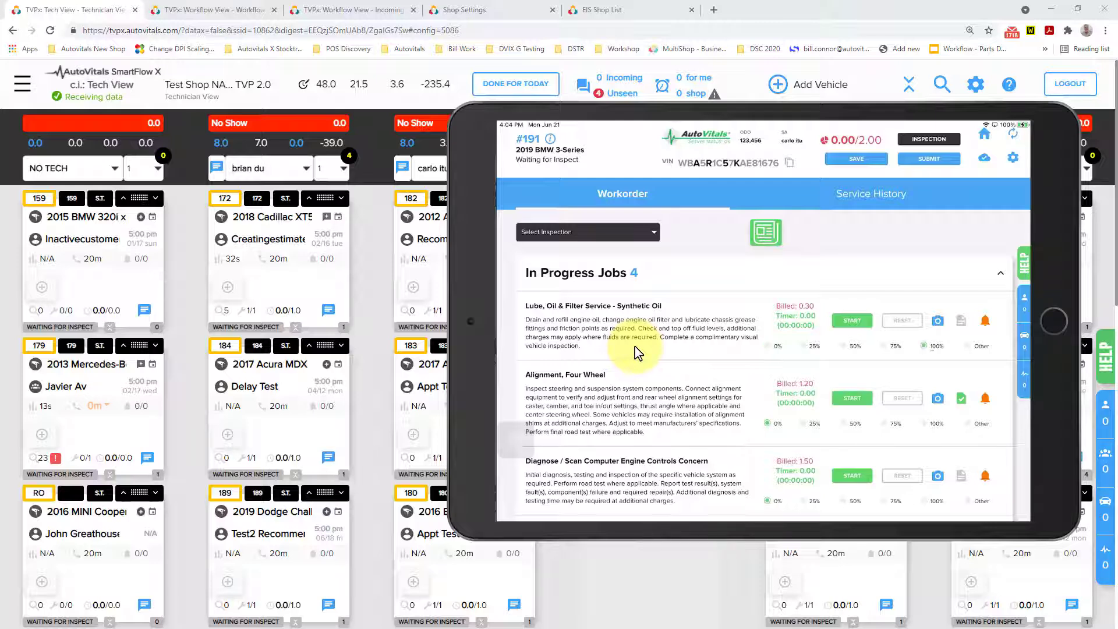
left_click_drag(477, 179, 0, 237)
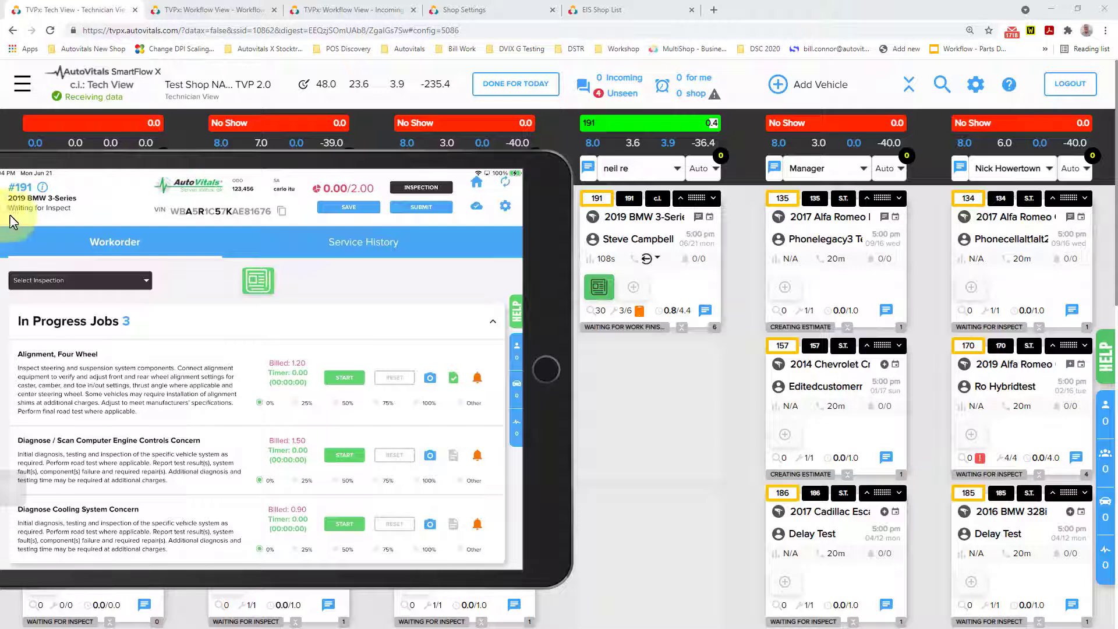
left_click(329, 243)
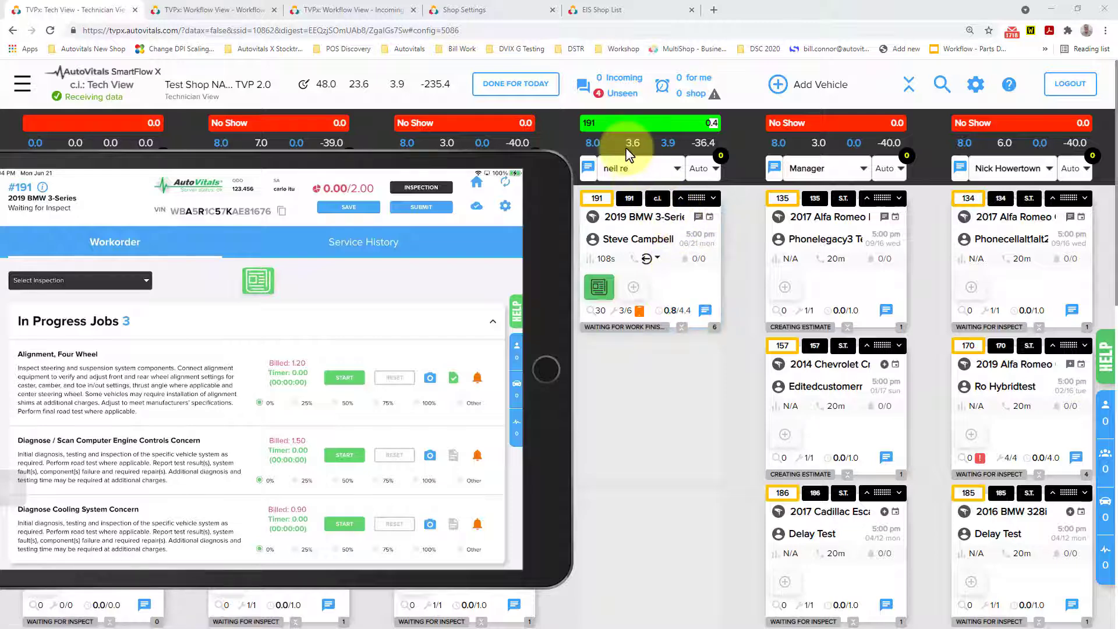
mouse_move(633, 154)
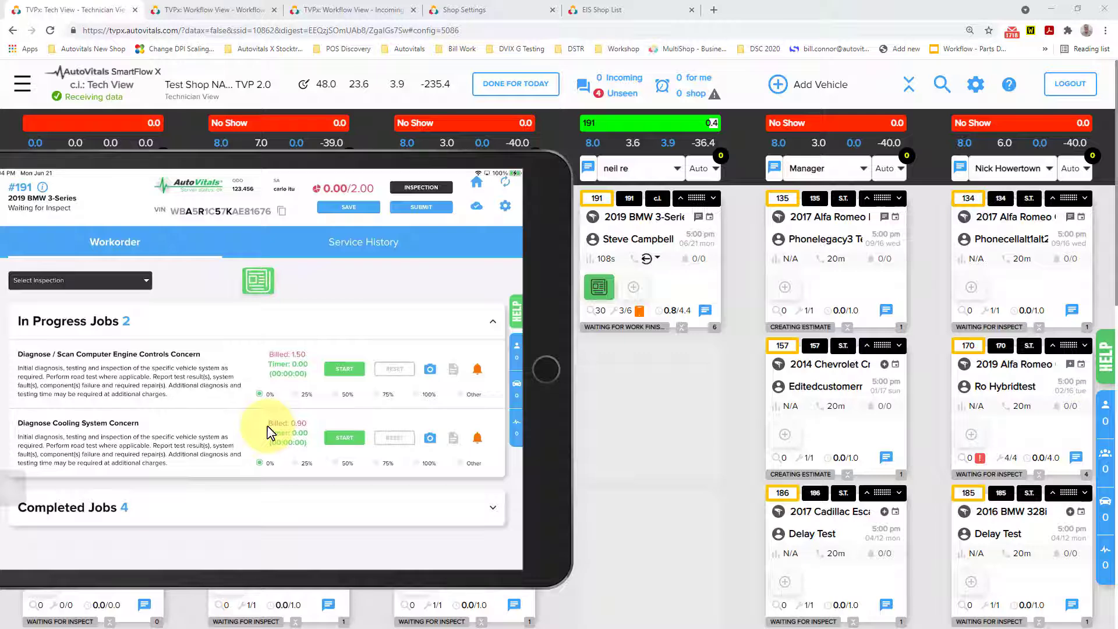
left_click(268, 431)
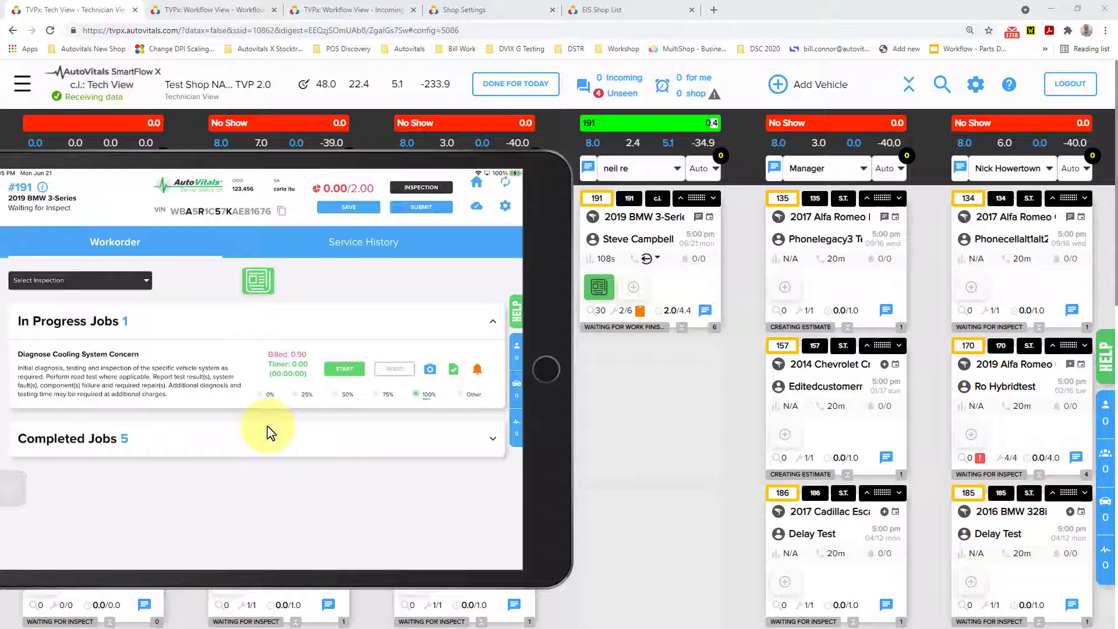
left_click(269, 433)
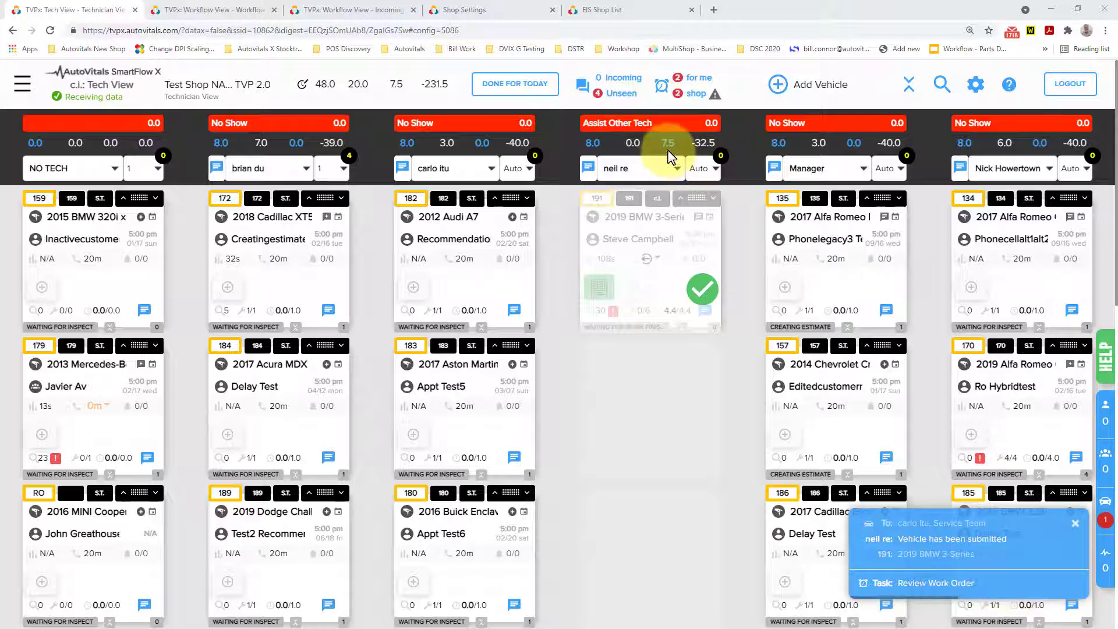
Open repair order 191 from its Review Work Order task and mark the customer note of the four-wheel alignment job as reviewed.
left_click(915, 574)
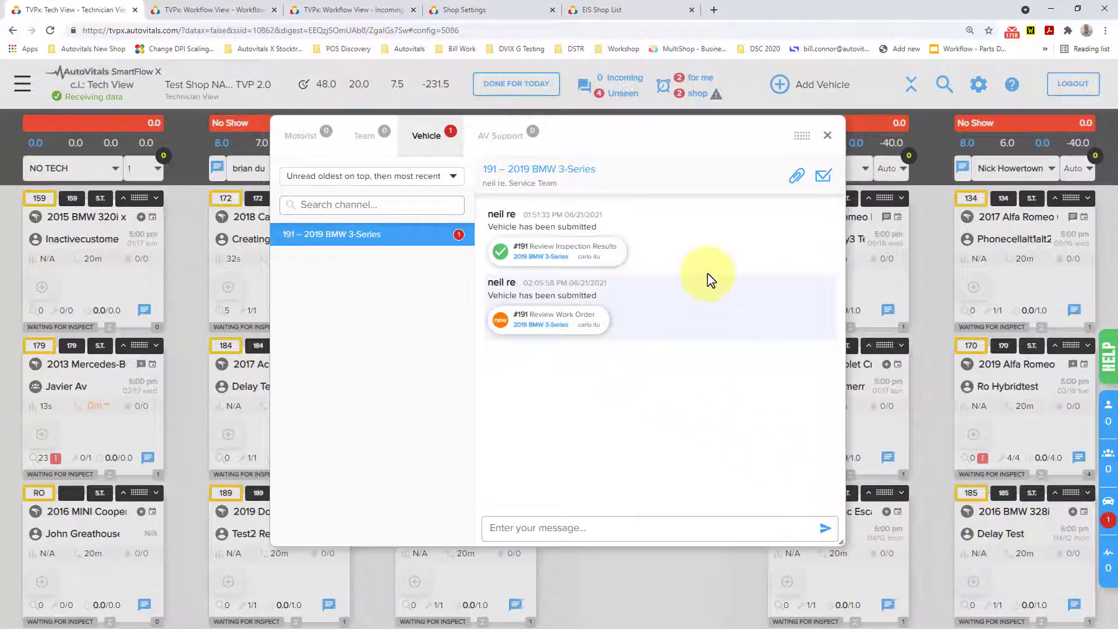
left_click(574, 324)
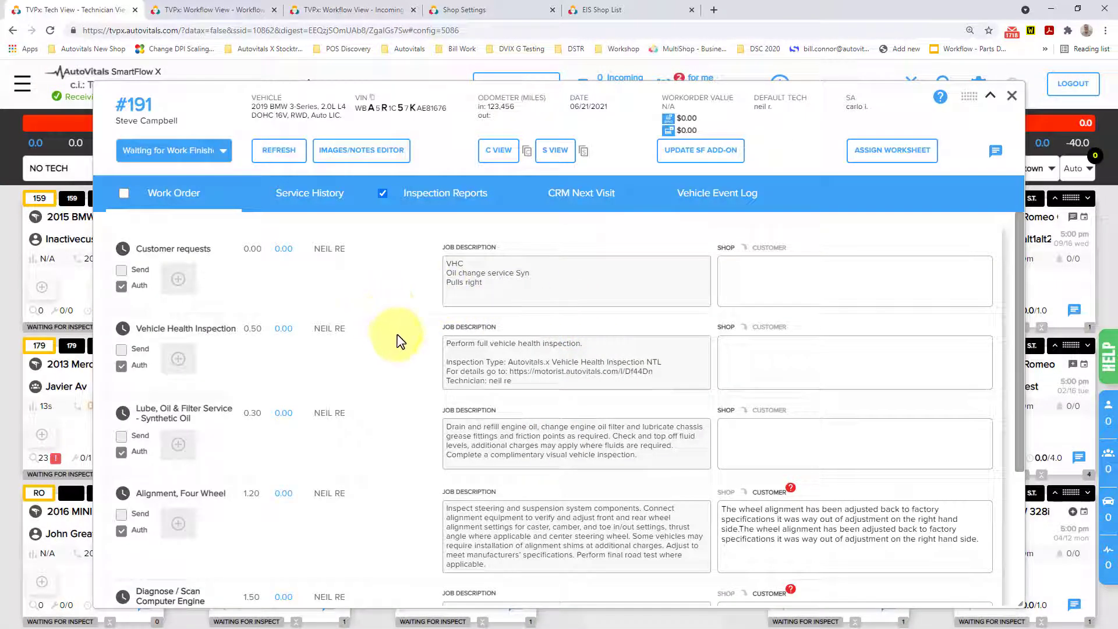
scroll(401, 341, "down", 1)
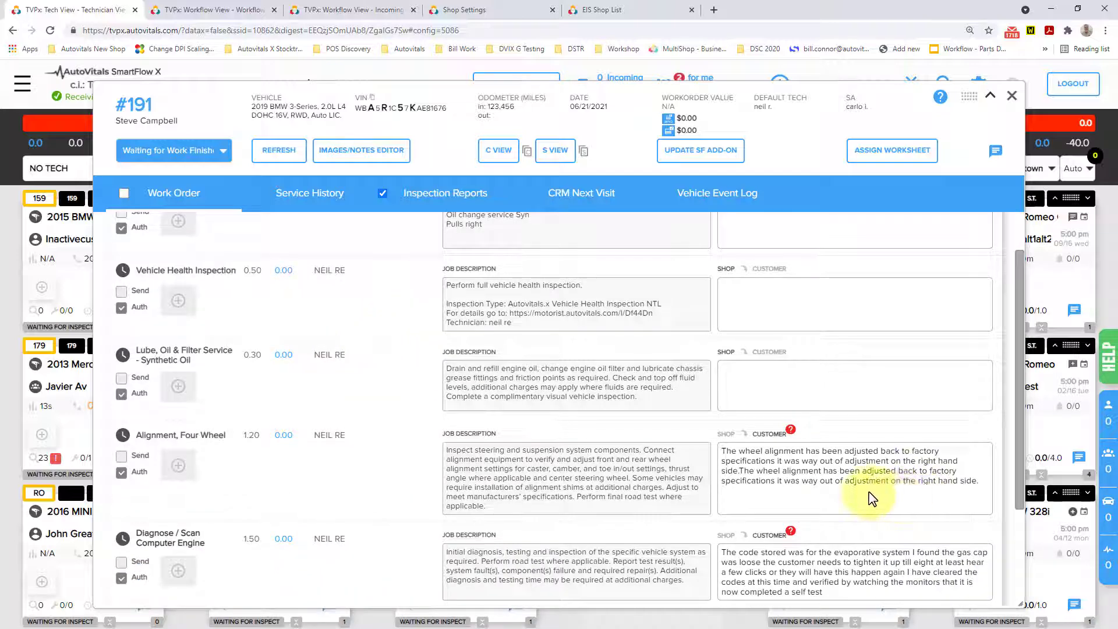
left_click(983, 483)
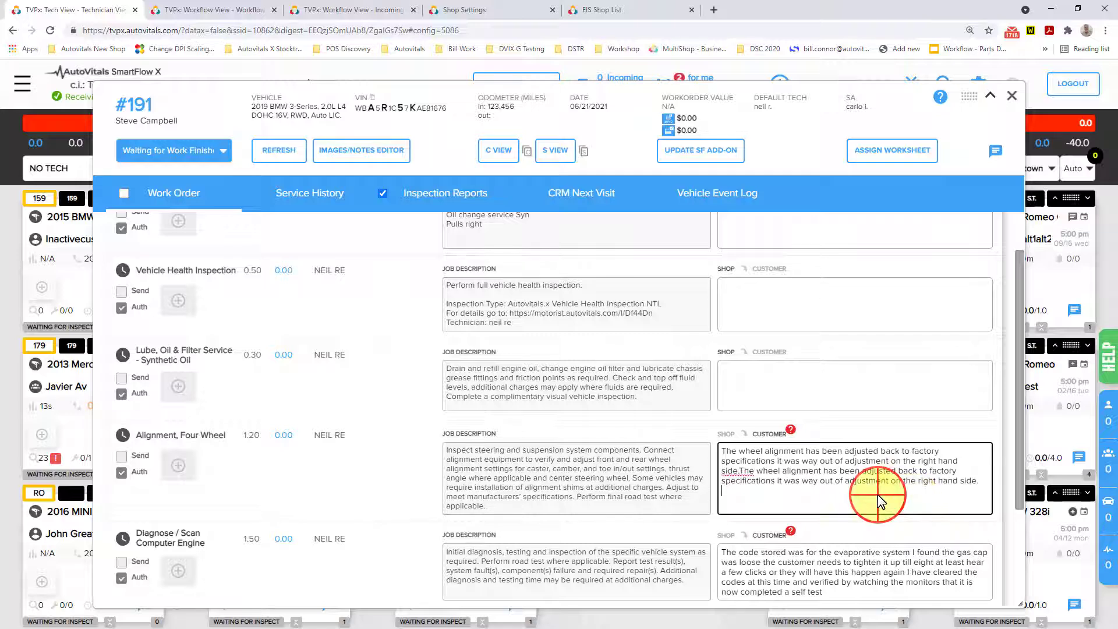
left_click(905, 420)
scroll(824, 554, "down", 1)
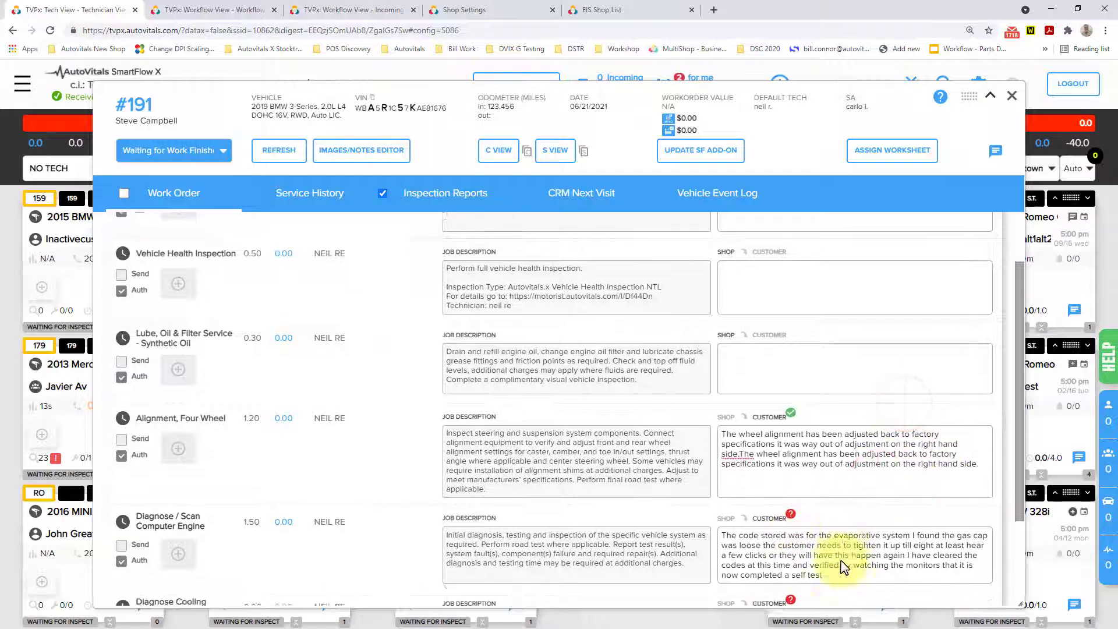
Mark the customer notes of the engine computer diagnosis and cooling system diagnosis jobs as reviewed.
left_click(838, 534)
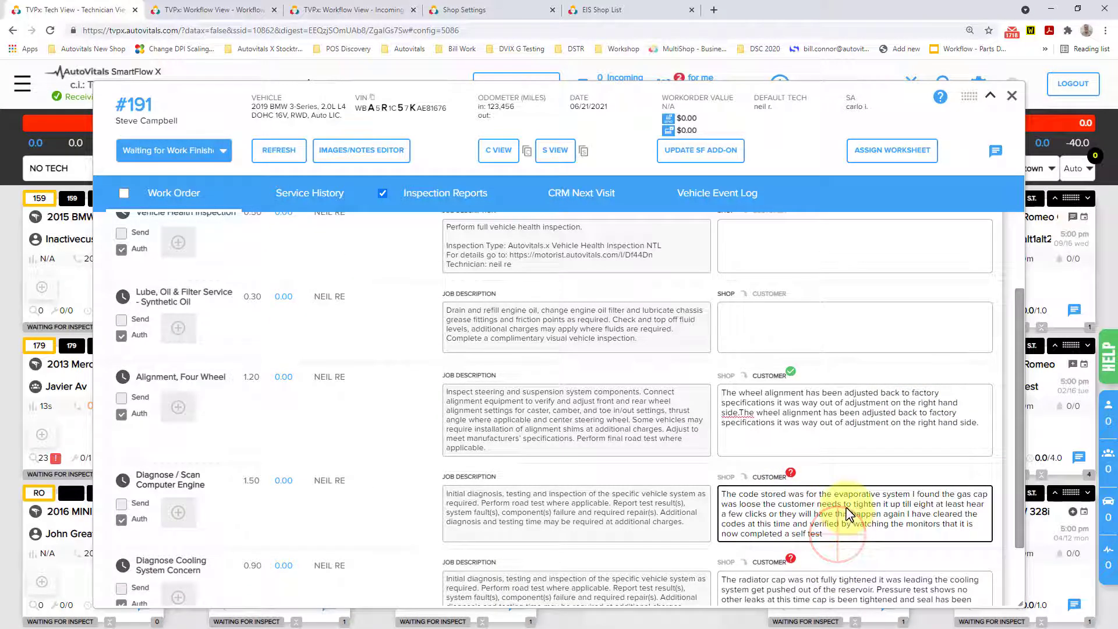
left_click(840, 481)
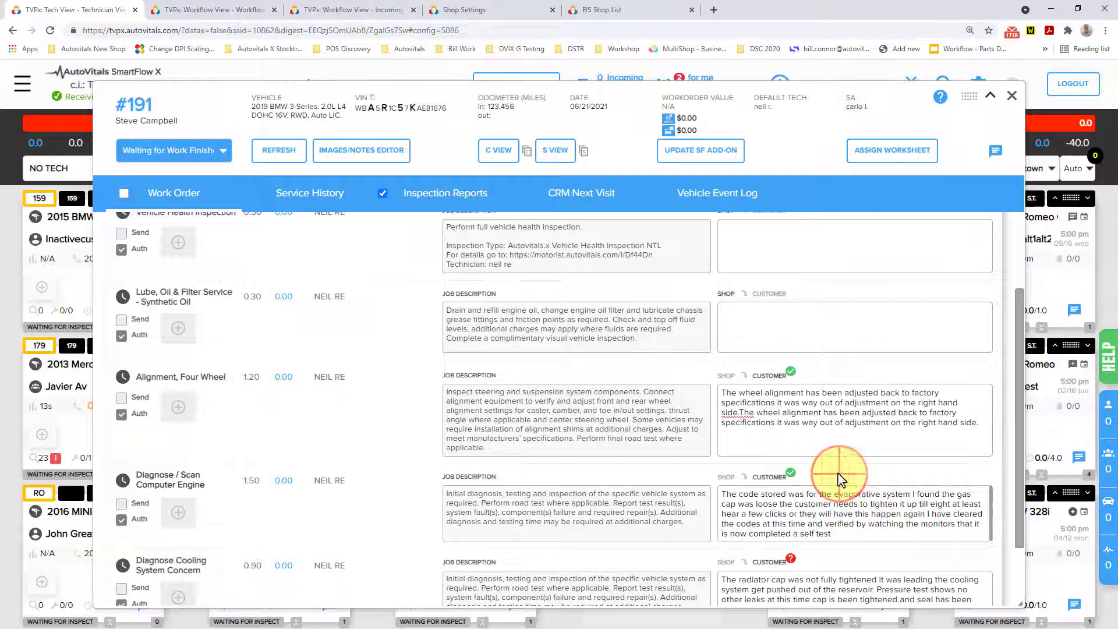
scroll(868, 470, "down", 2)
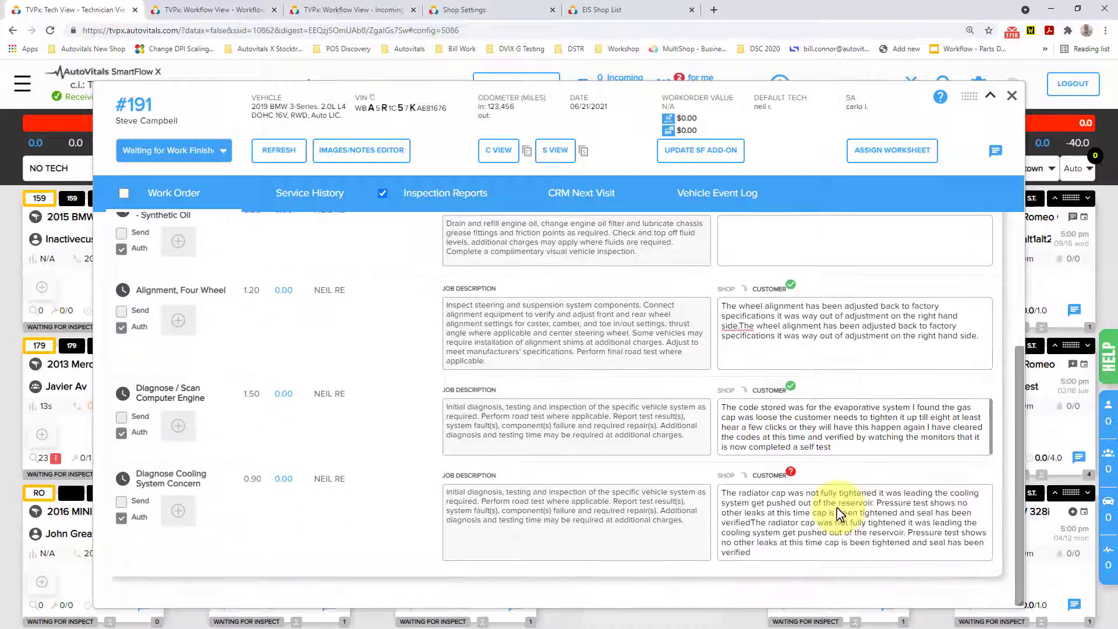
left_click(771, 558)
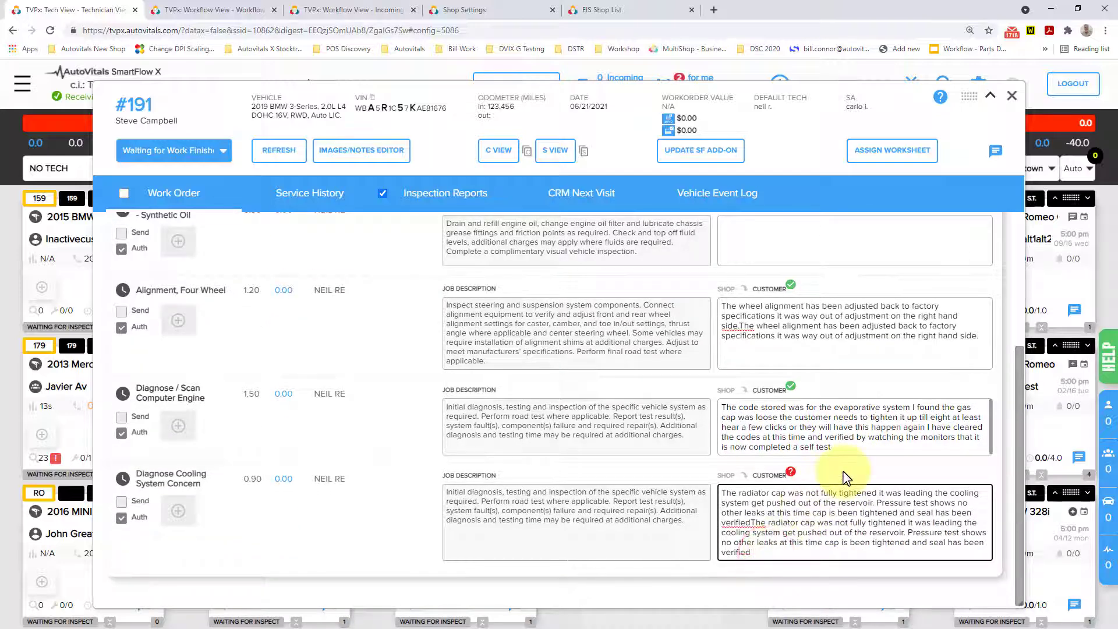
left_click(829, 462)
Check the work order jobs and include all of them in the customer report.
scroll(589, 438, "up", 1)
scroll(589, 438, "up", 4)
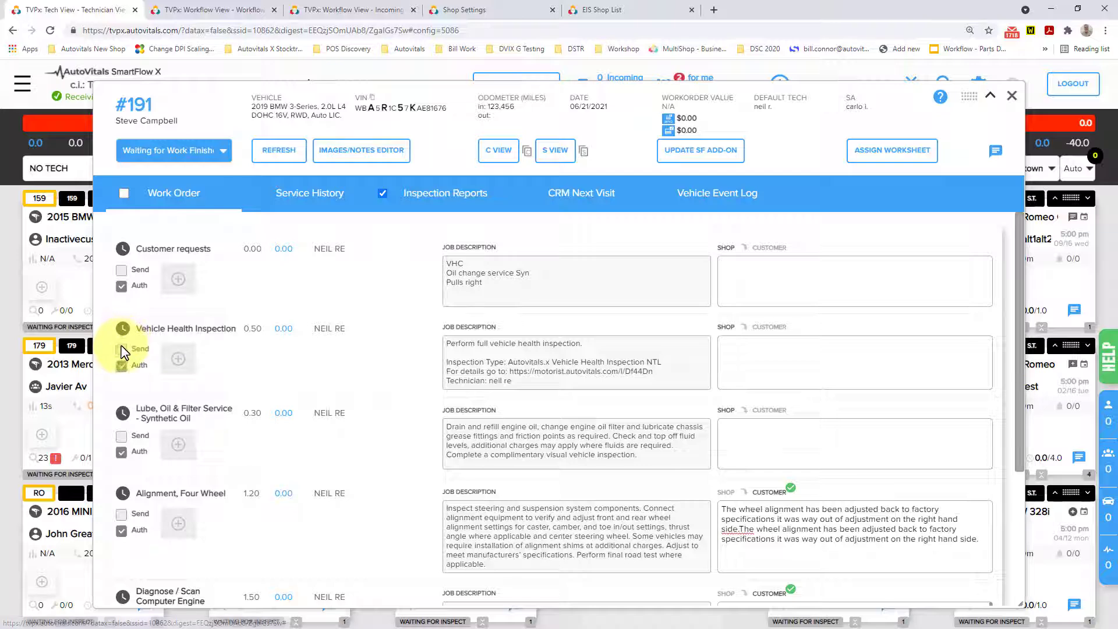
scroll(175, 408, "down", 4)
scroll(182, 418, "up", 4)
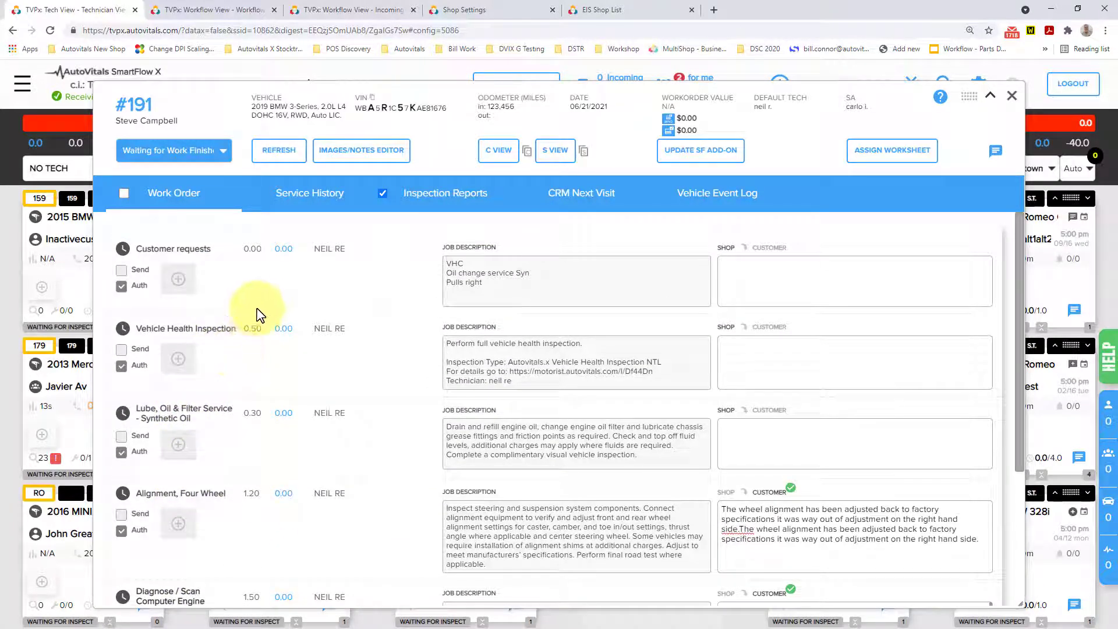
left_click(121, 194)
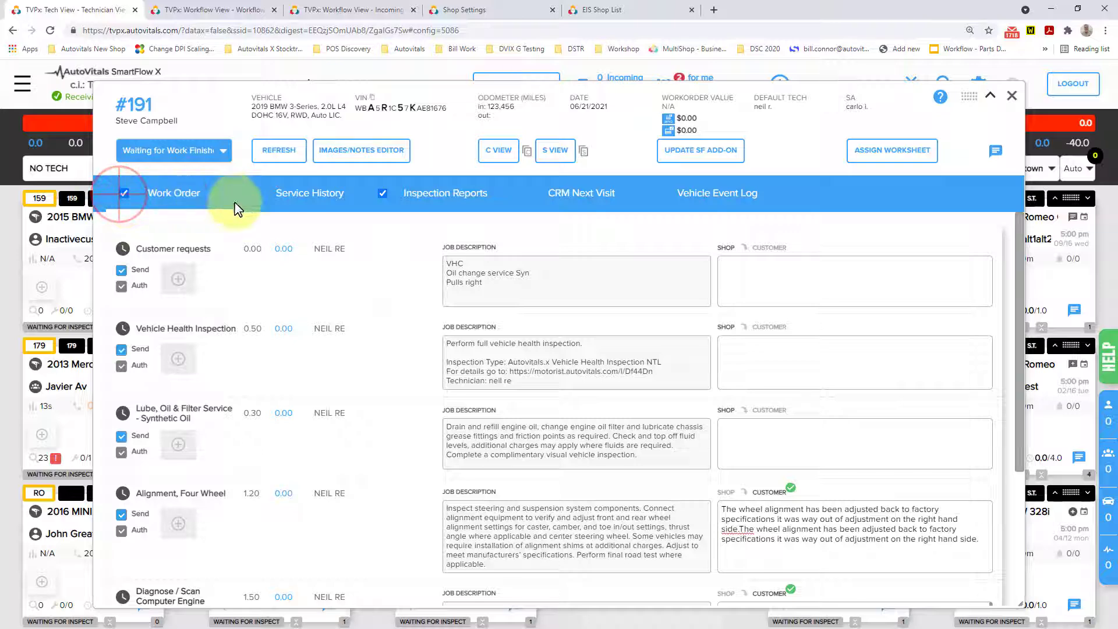
Leave out the inspection reports, review the customer view, text it to the customer using the "Work order, Inspection report" canned message, and close it.
left_click(494, 151)
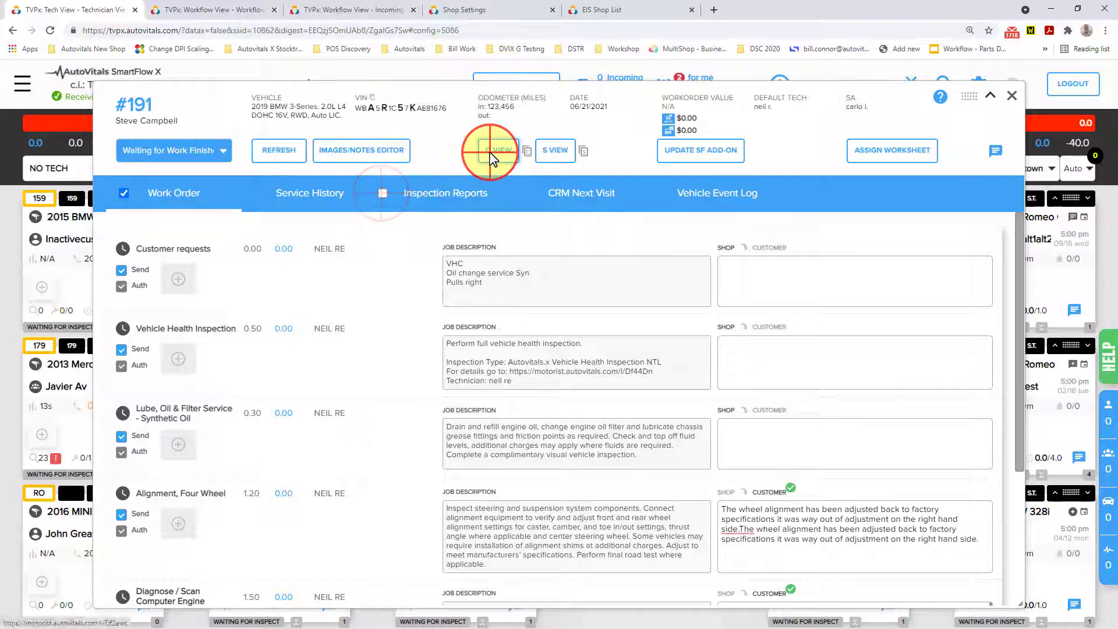
scroll(355, 275, "down", 8)
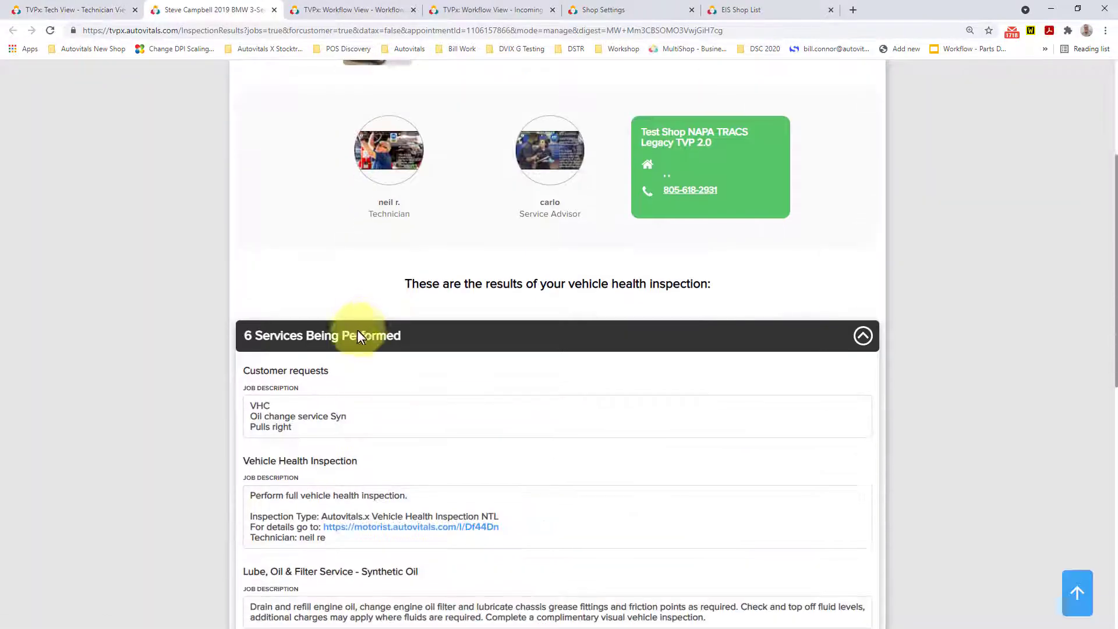
scroll(528, 387, "down", 5)
scroll(506, 407, "up", 8)
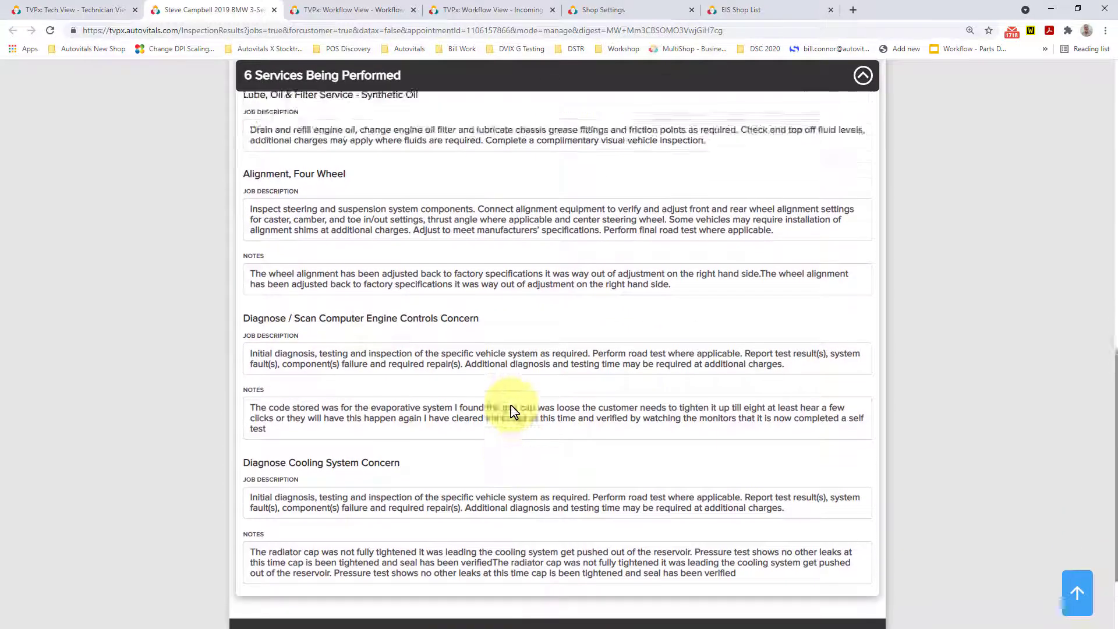
scroll(554, 357, "up", 4)
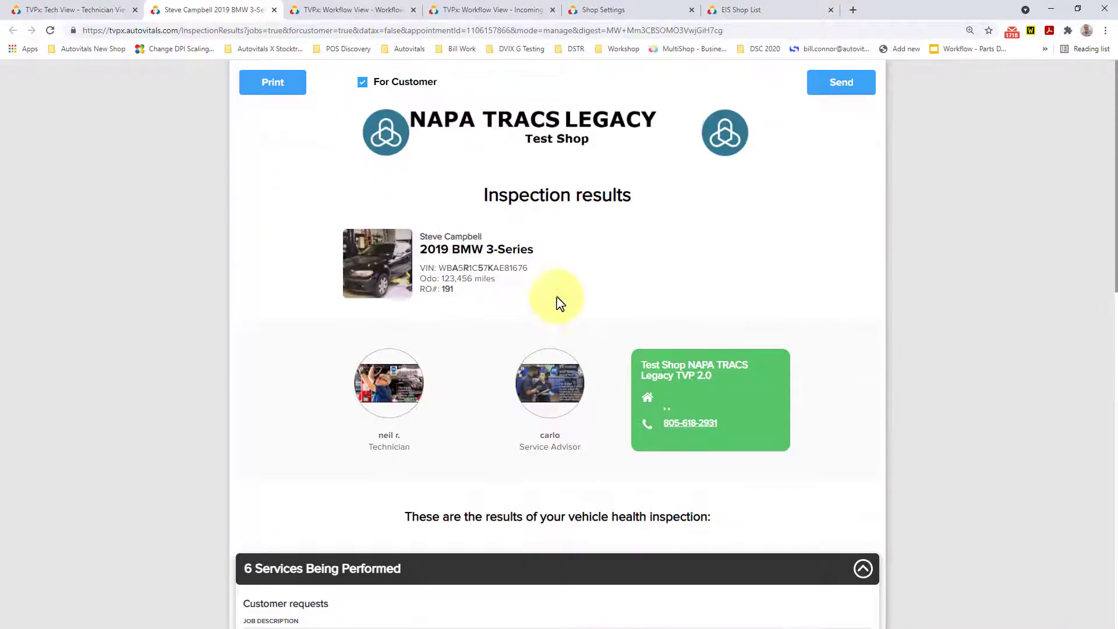
left_click(841, 85)
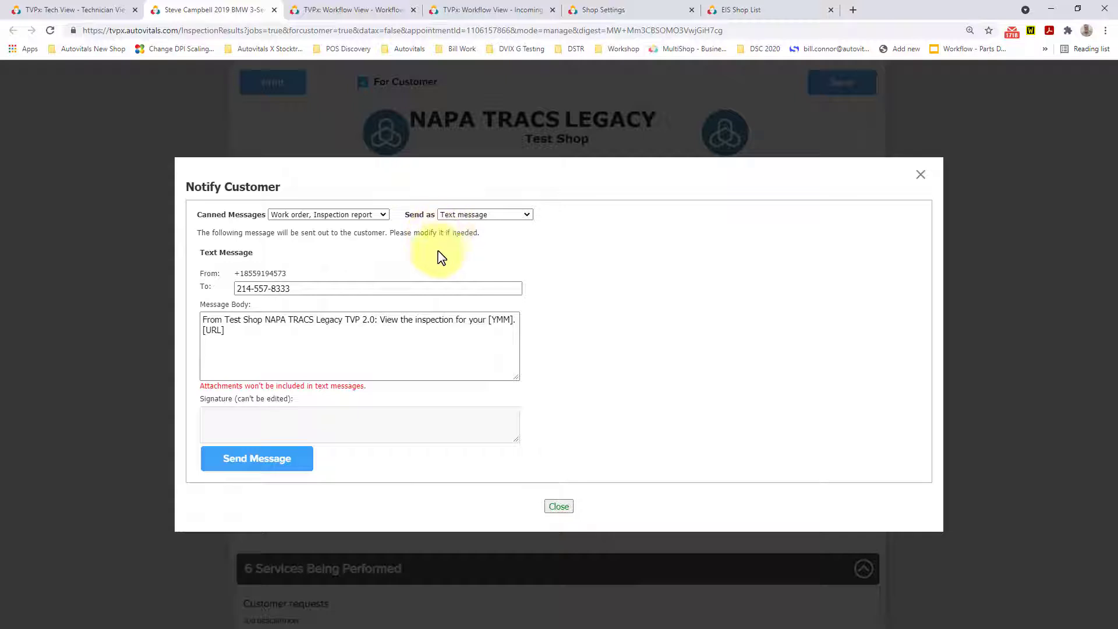
left_click(225, 469)
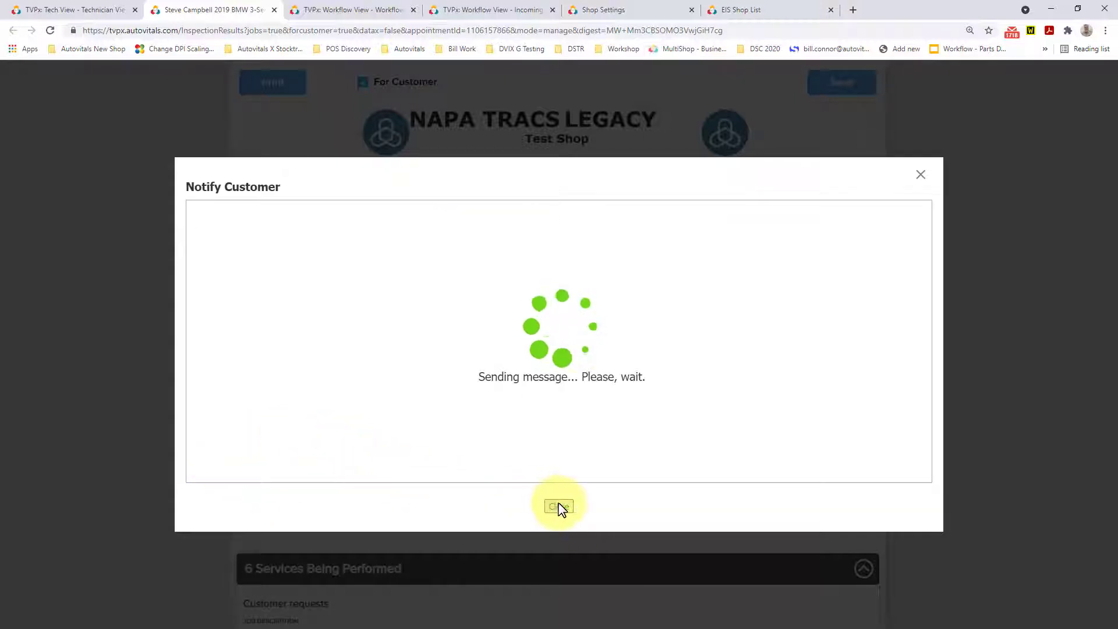
left_click(661, 93)
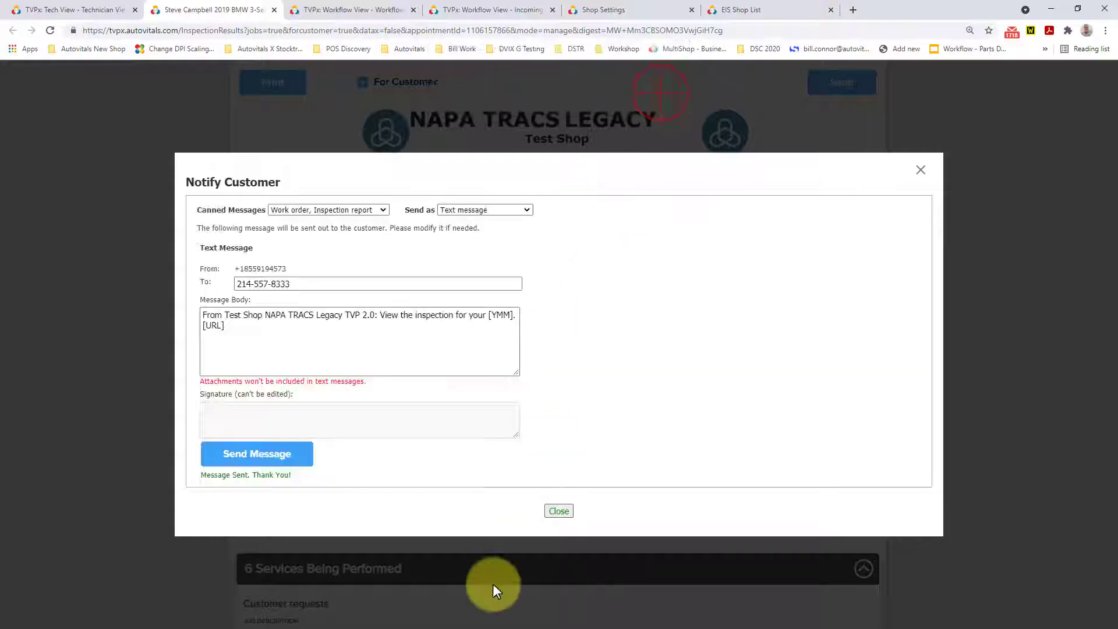
left_click(559, 511)
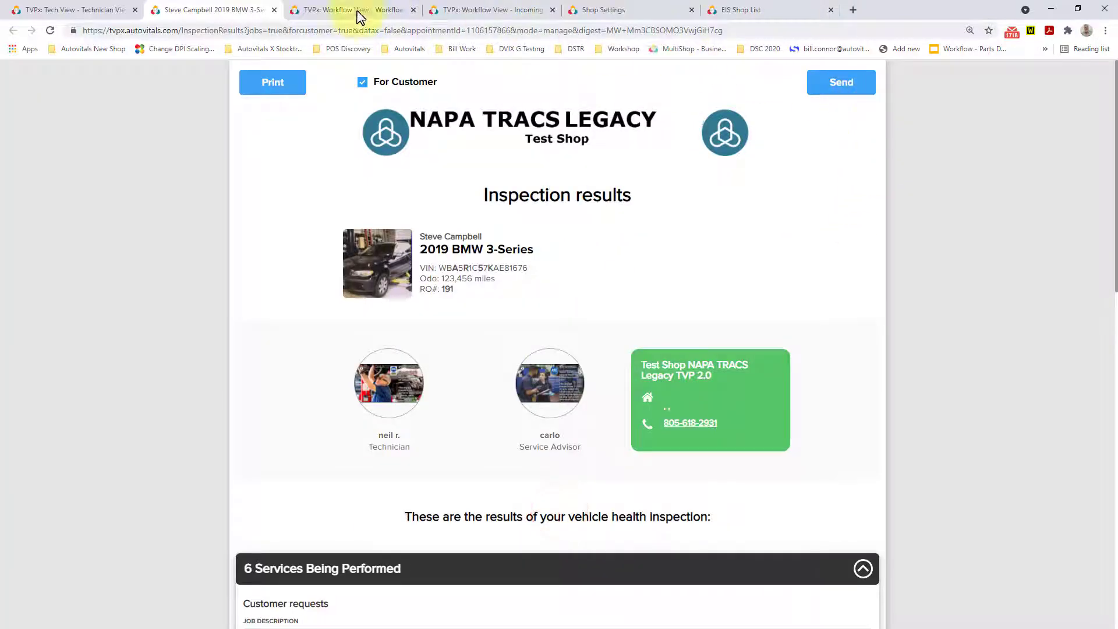
left_click(275, 10)
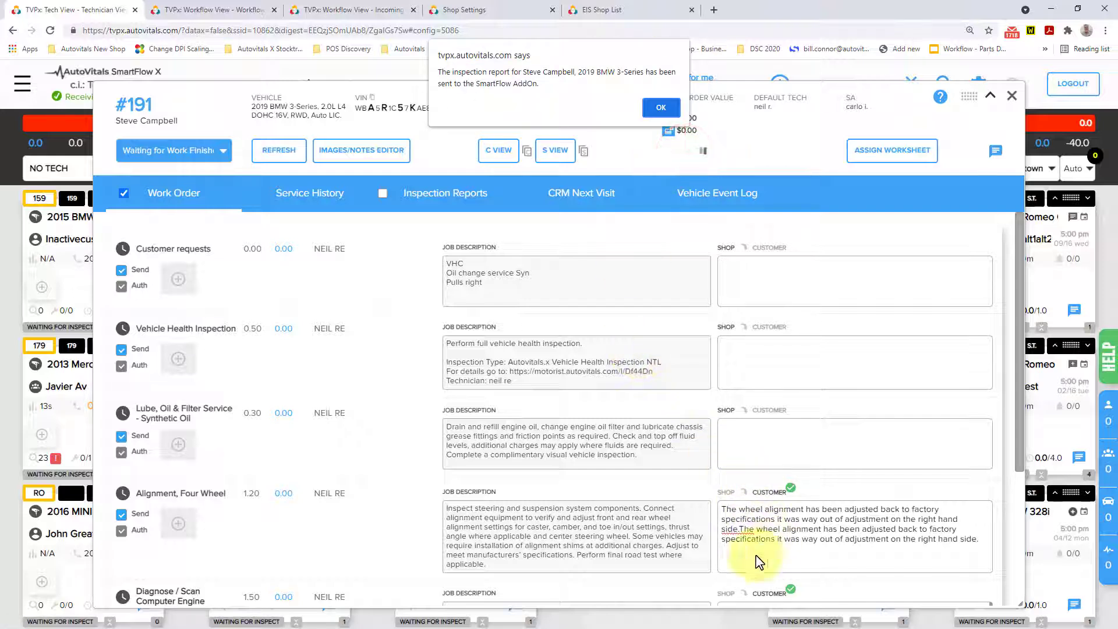
Set up the CRM next visit of repair order 191 as an appointment instead of a reminder, with a 3-month period.
left_click(655, 106)
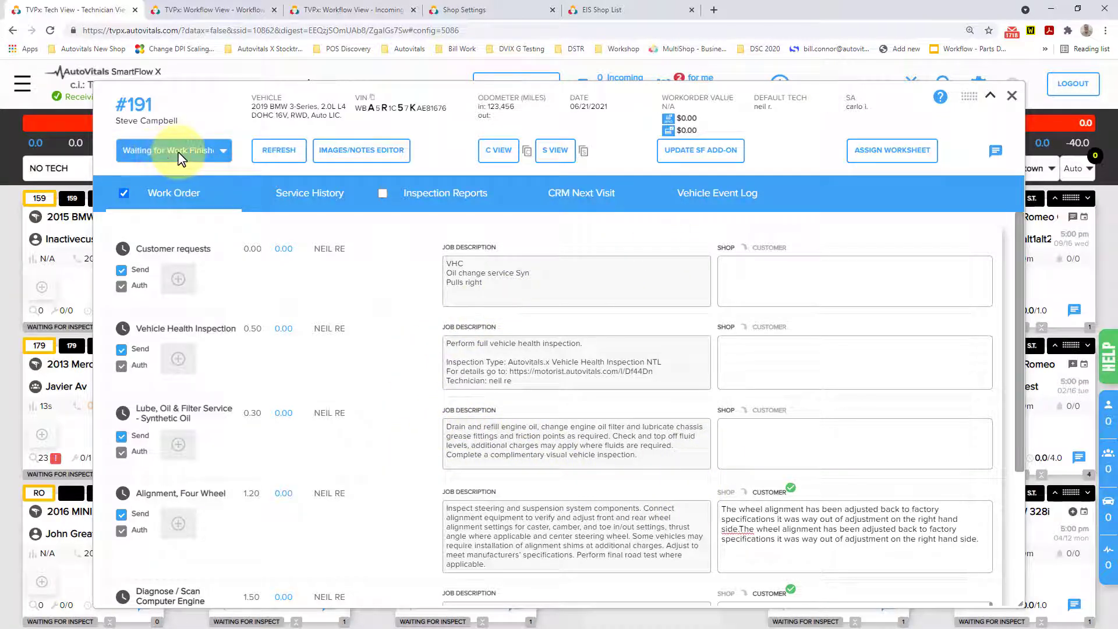
left_click(575, 193)
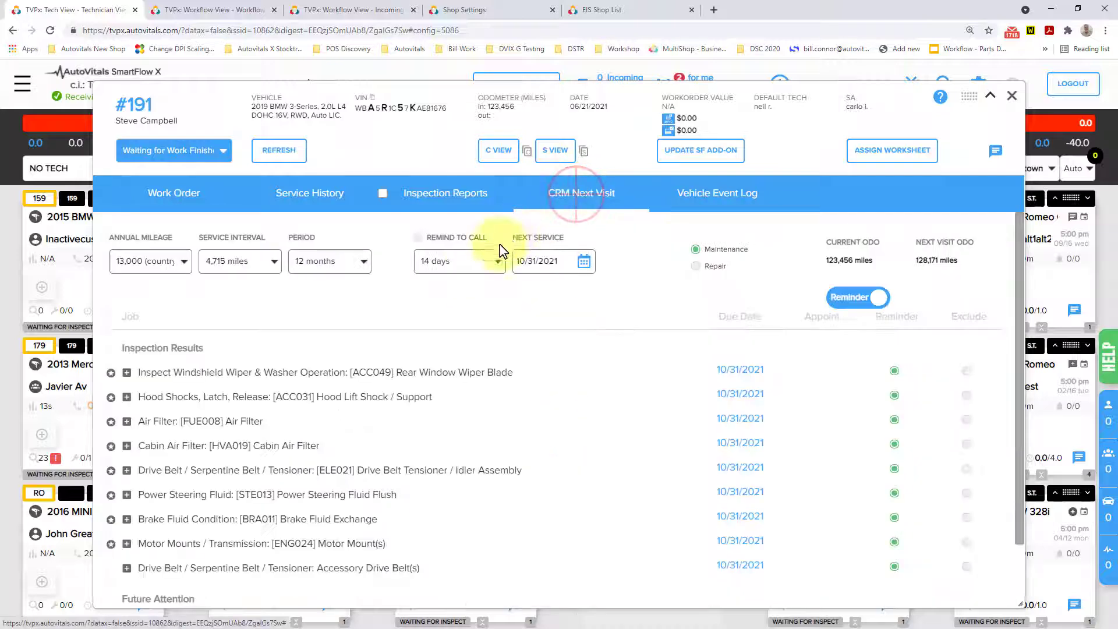
scroll(489, 350, "down", 2)
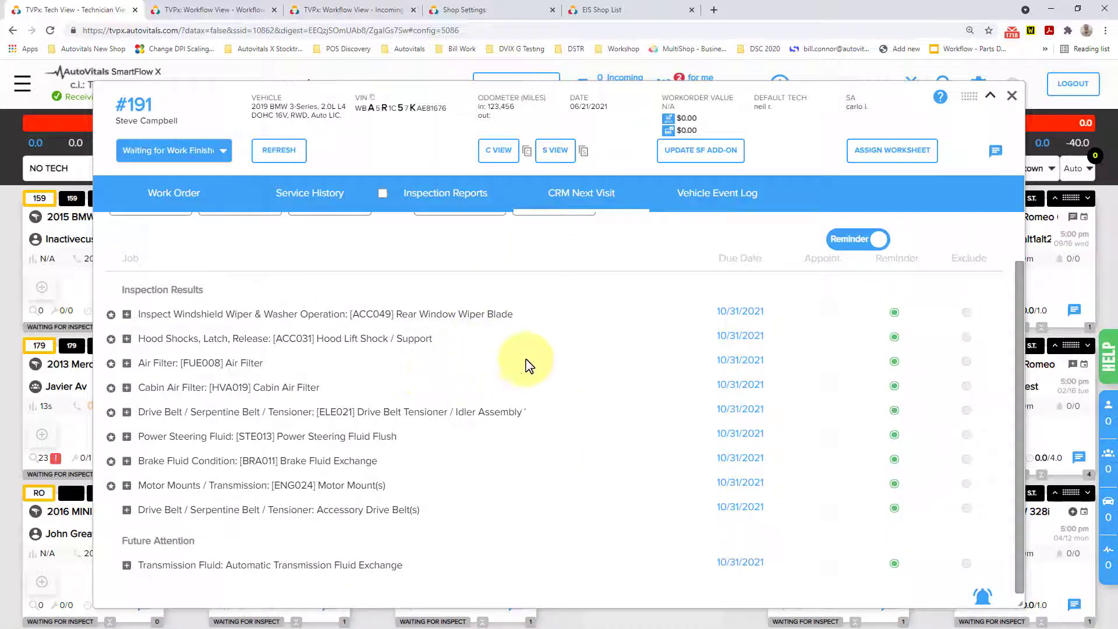
left_click(843, 238)
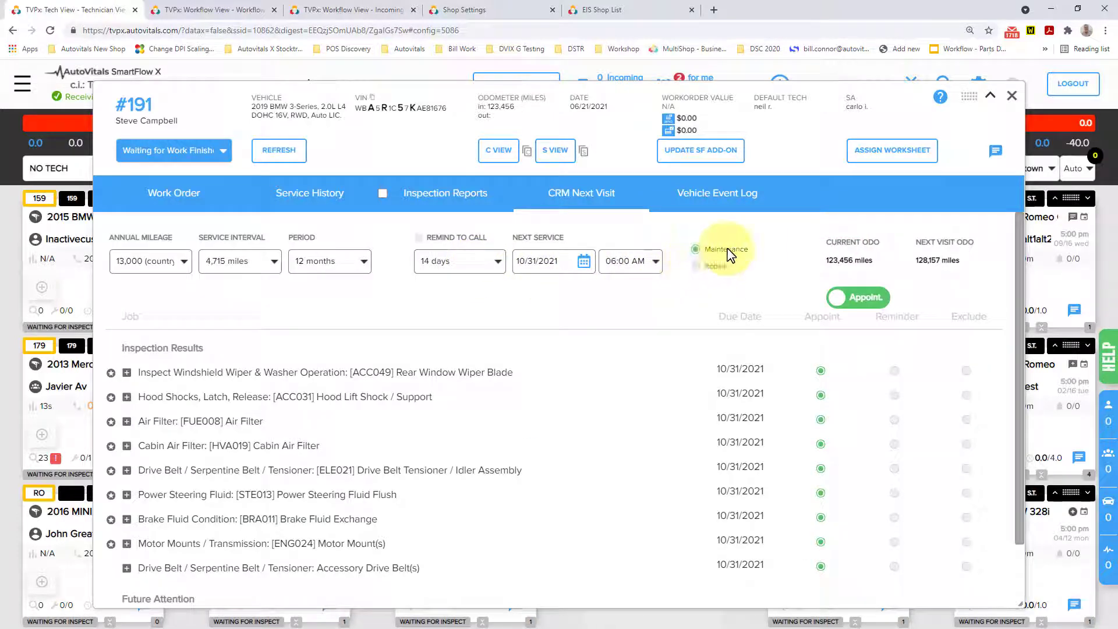
left_click(361, 269)
left_click(319, 284)
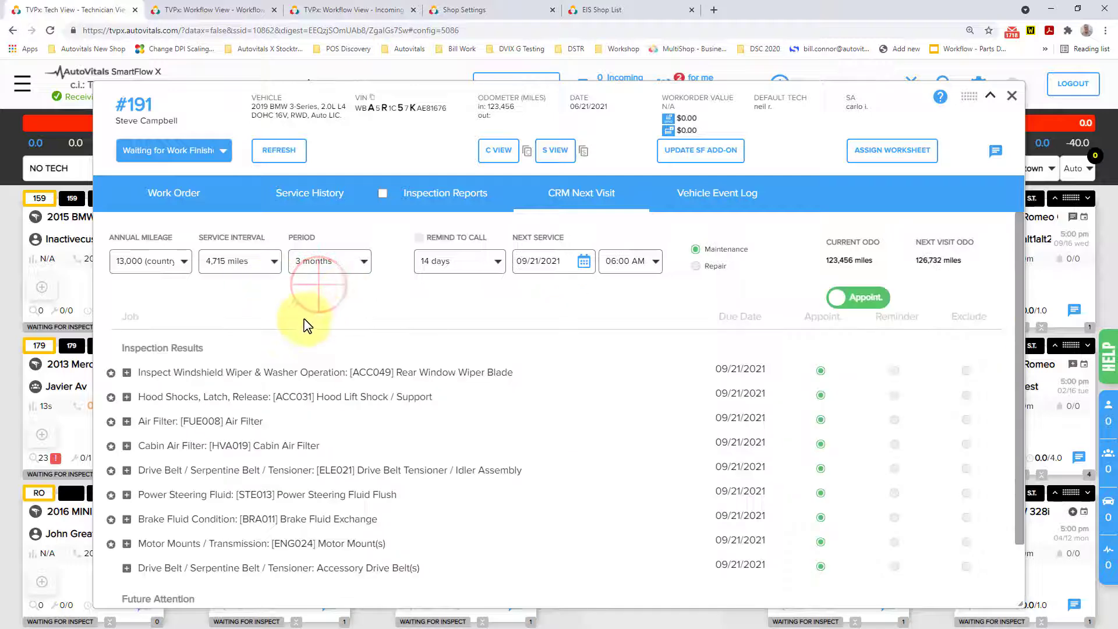
Exclude the rear wiper blade, hood lift shock, air filter, cabin air filter and automatic transmission fluid exchange from the next visit.
scroll(308, 329, "down", 1)
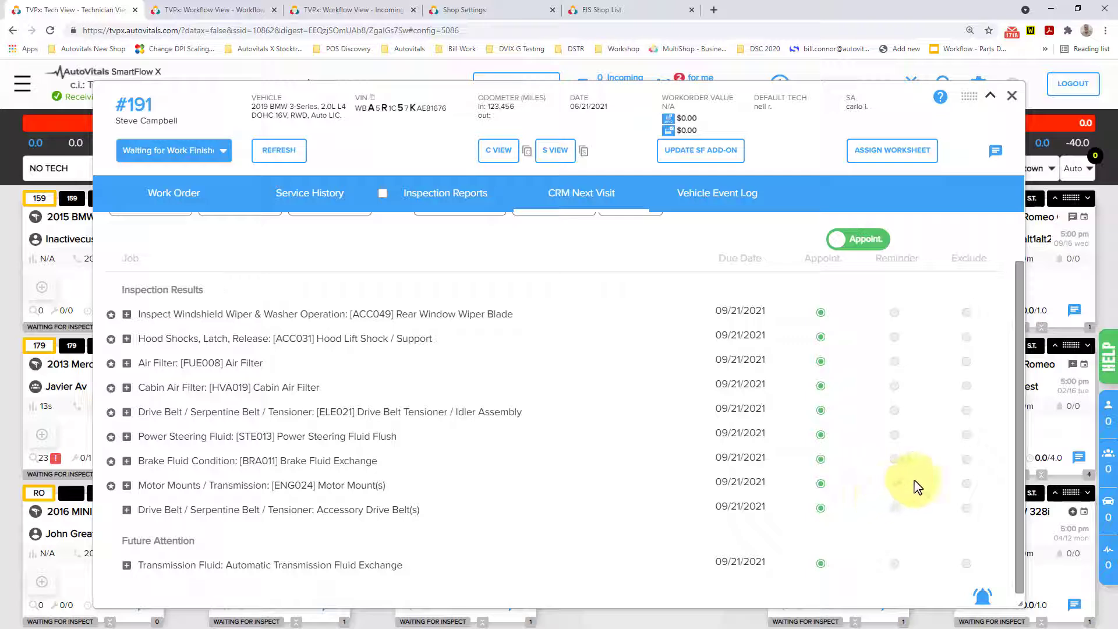
left_click(967, 314)
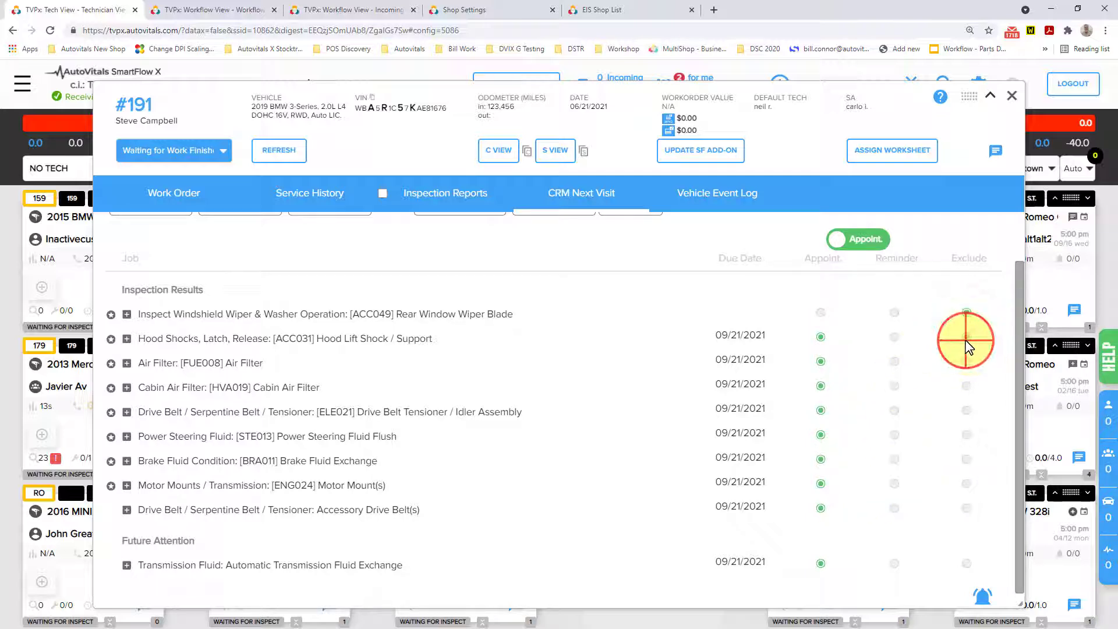
left_click(967, 362)
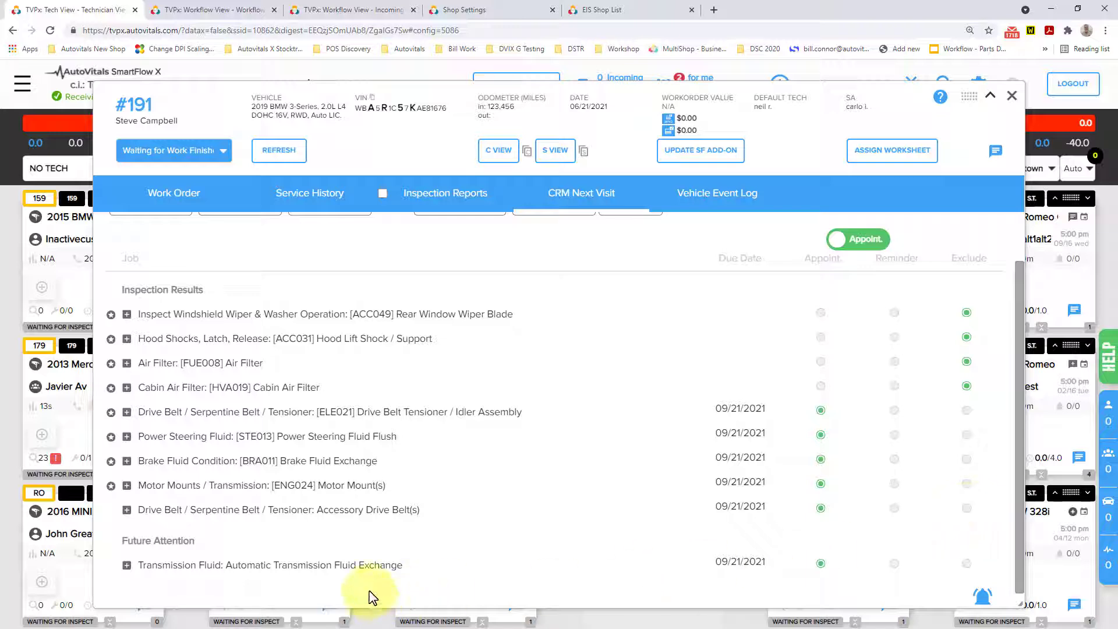
left_click(967, 564)
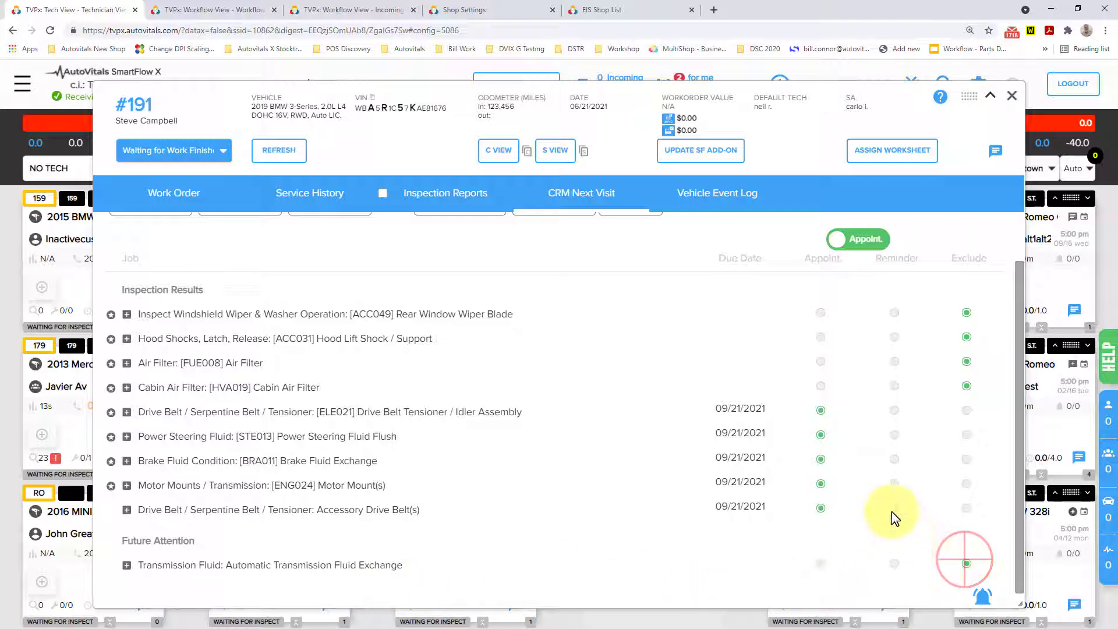
scroll(798, 483, "down", 1)
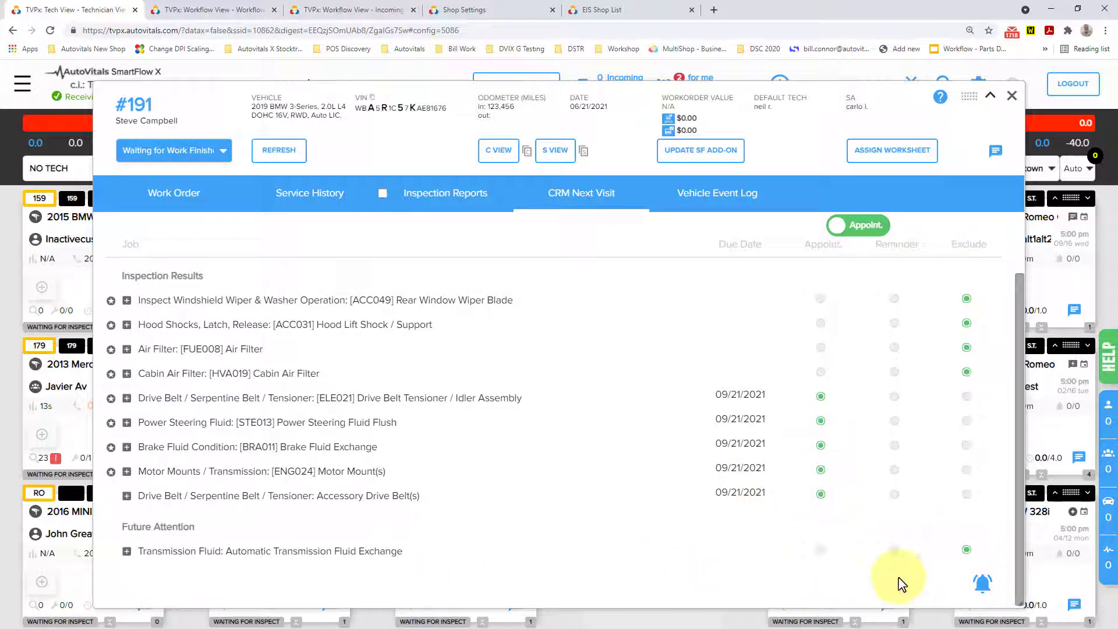
Preview the customer's appointment reminder, review its recommended actions including the drive belt tensioner details, and close the preview.
left_click(982, 583)
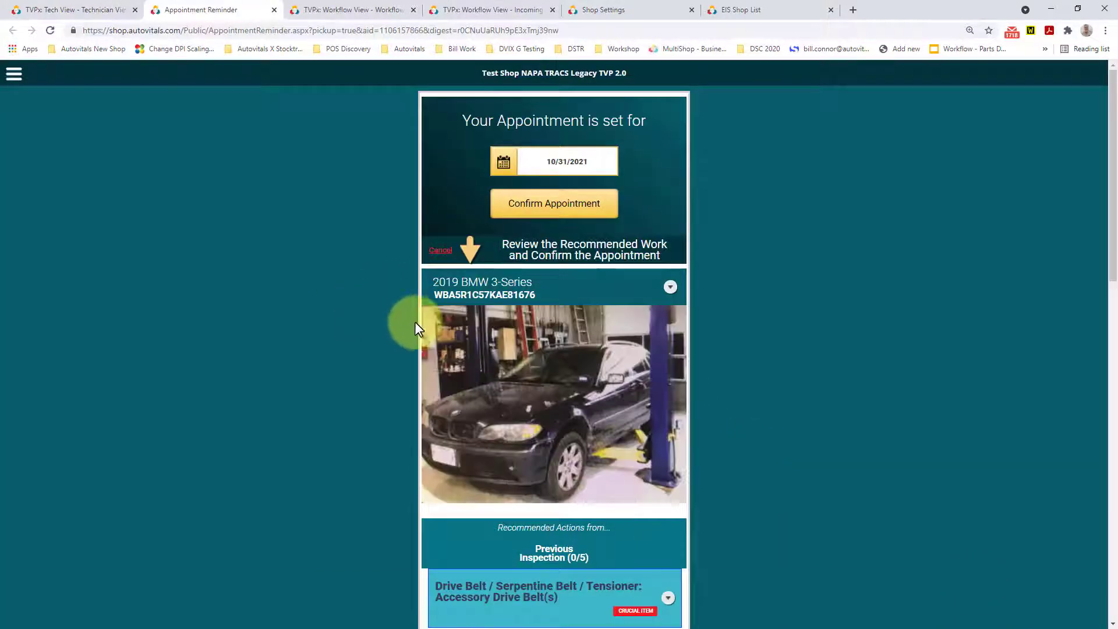
scroll(419, 320, "down", 5)
scroll(425, 308, "down", 2)
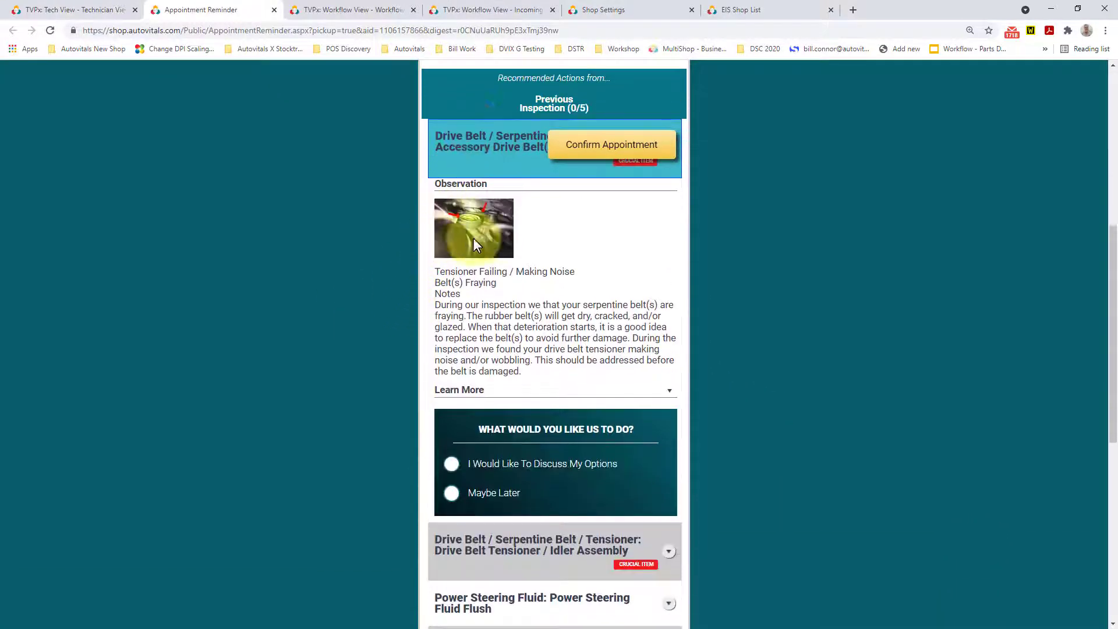
scroll(490, 229, "down", 4)
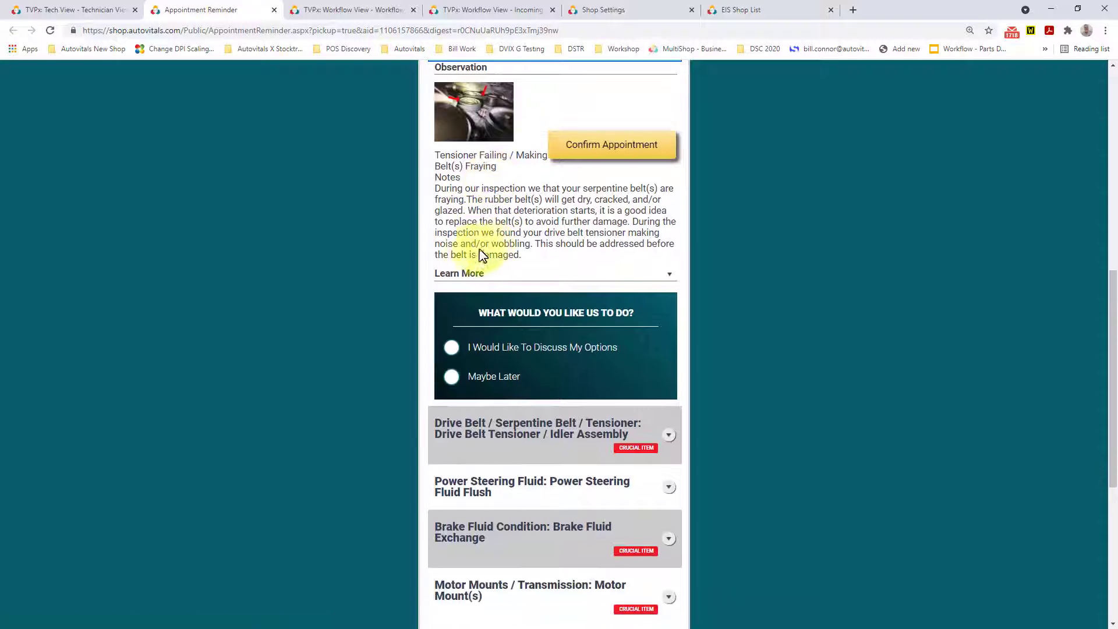
left_click(668, 320)
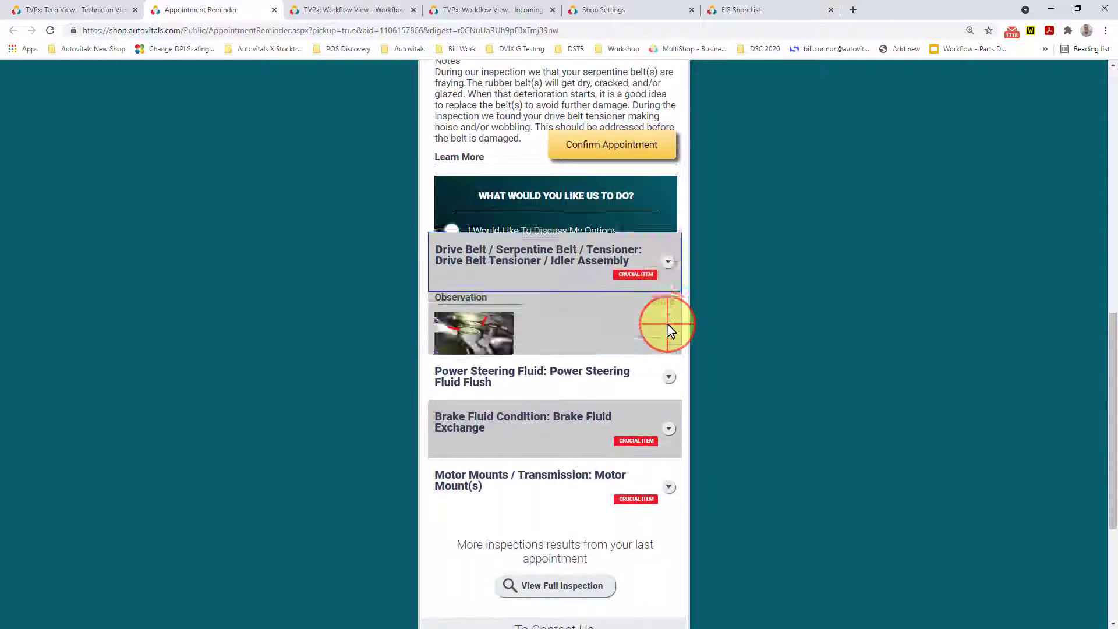
scroll(447, 299, "up", 3)
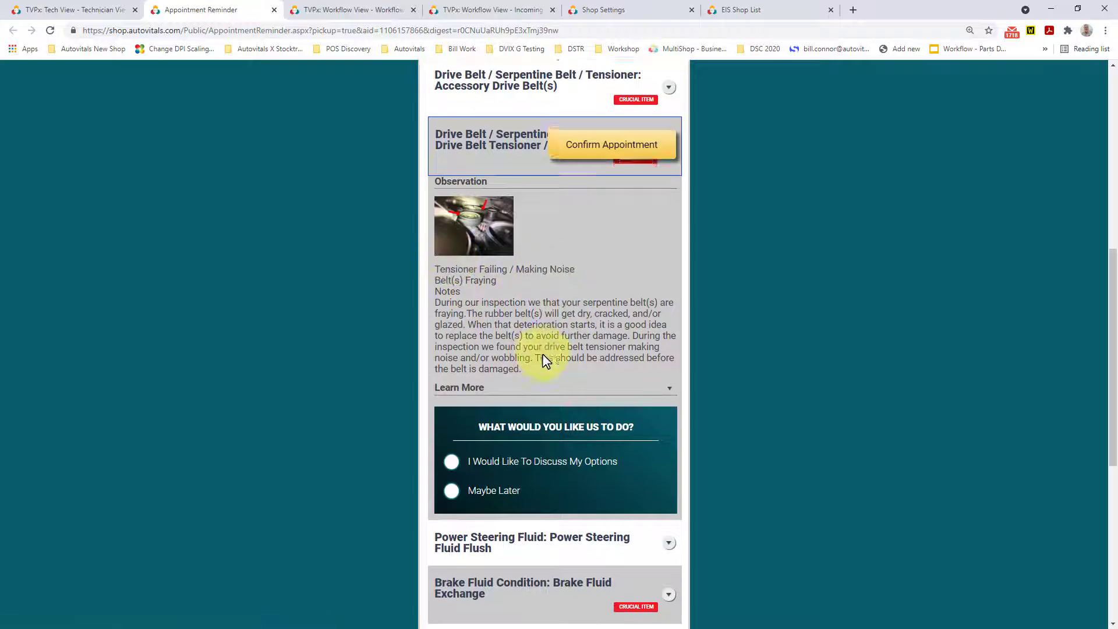
scroll(543, 354, "down", 6)
scroll(542, 366, "up", 9)
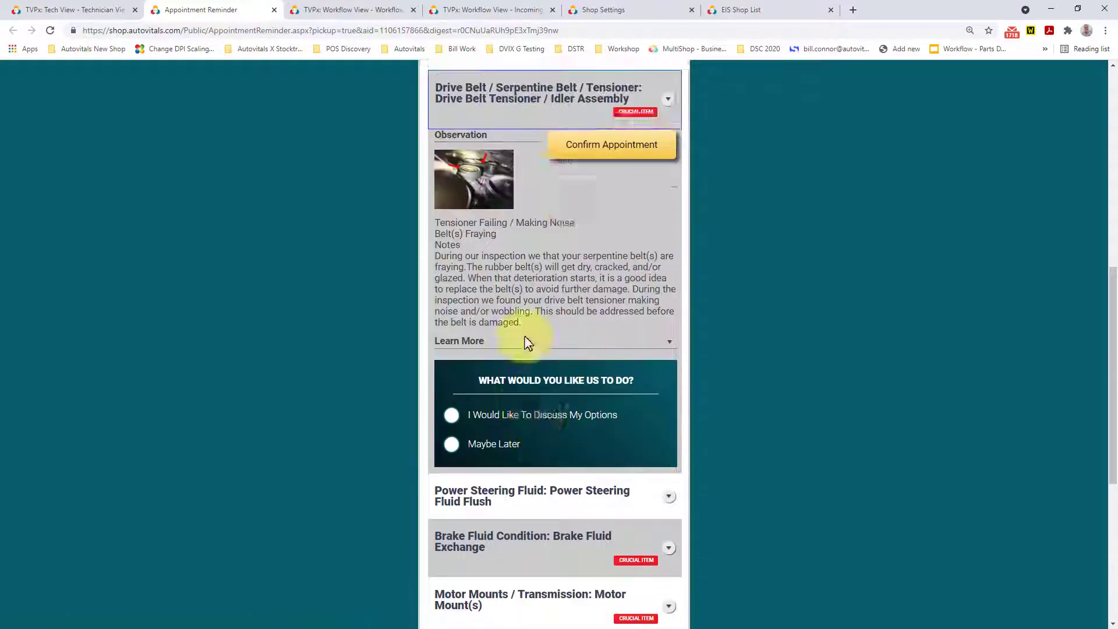
left_click(273, 10)
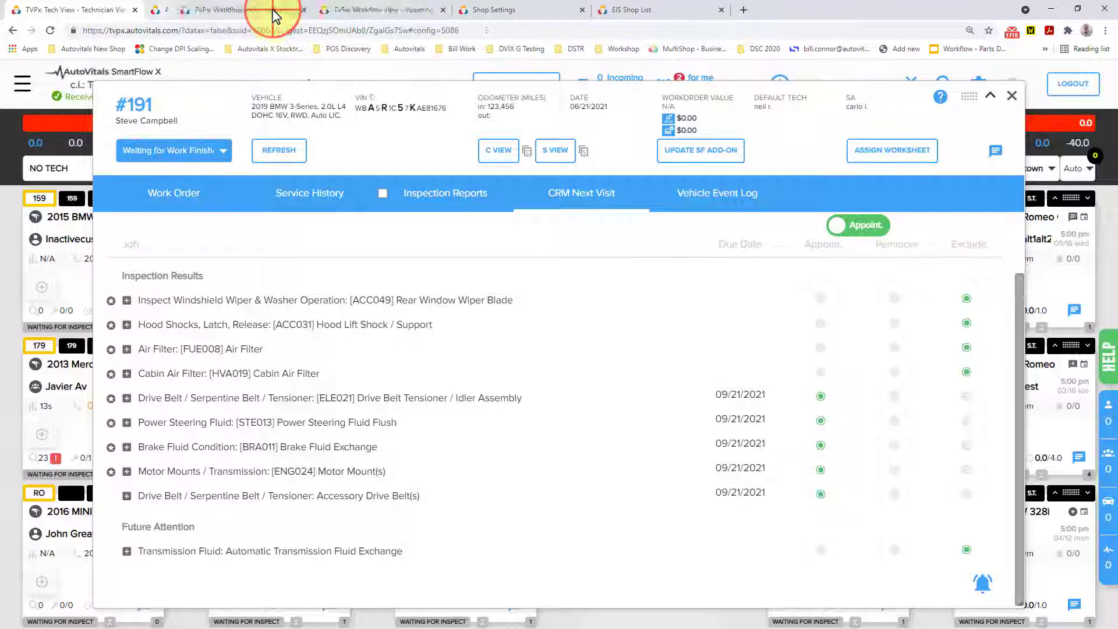
Move repair order 191 to Waiting for Pickup and close it.
left_click(213, 150)
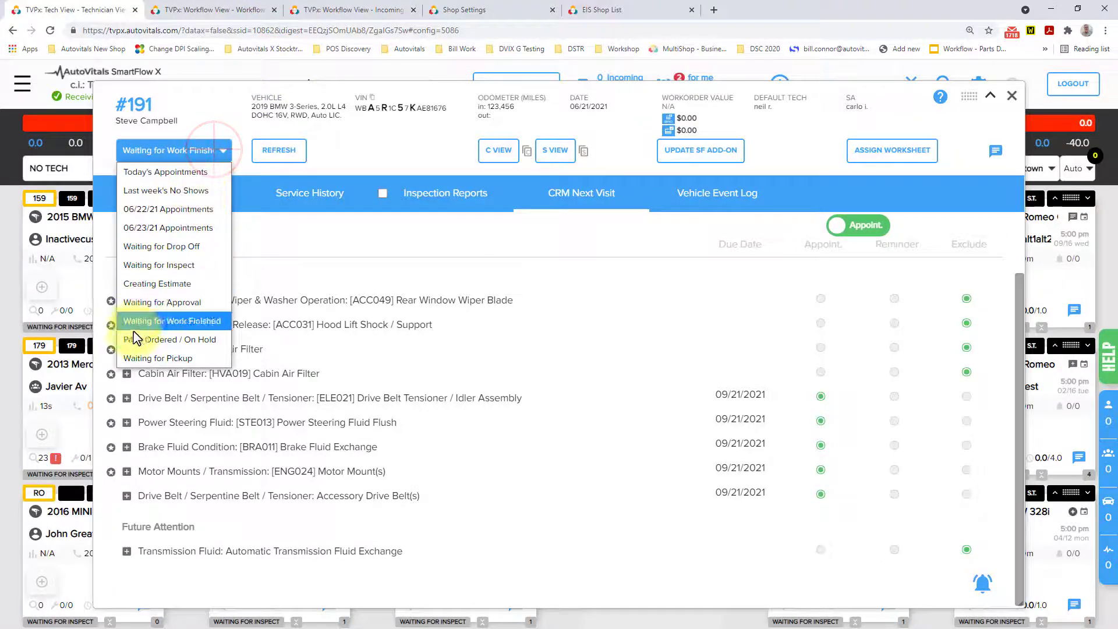
left_click(135, 358)
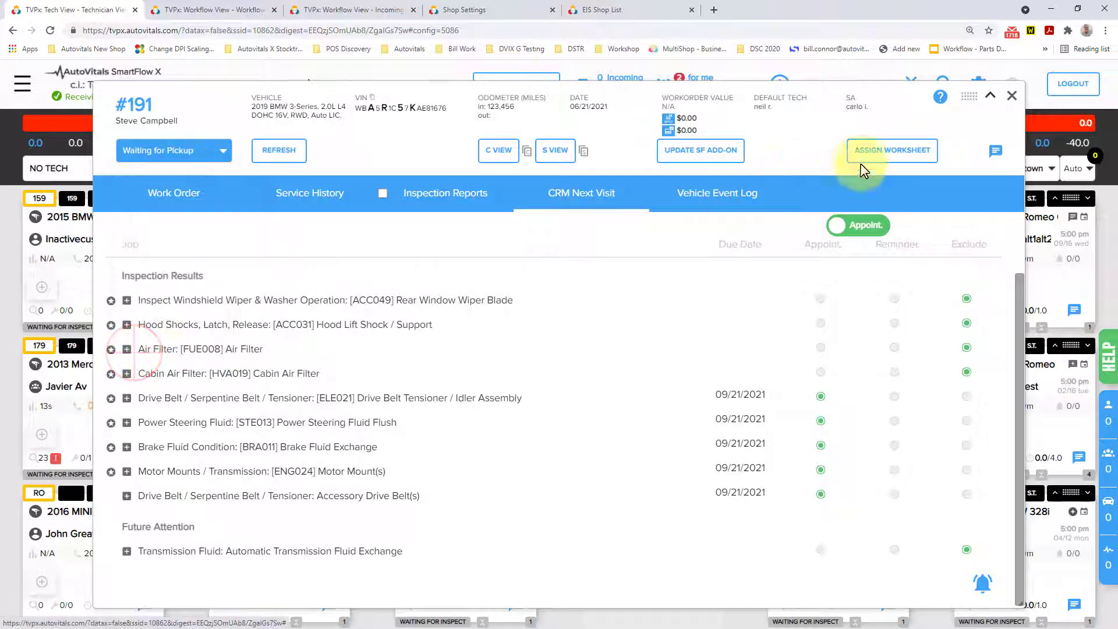
left_click(1012, 99)
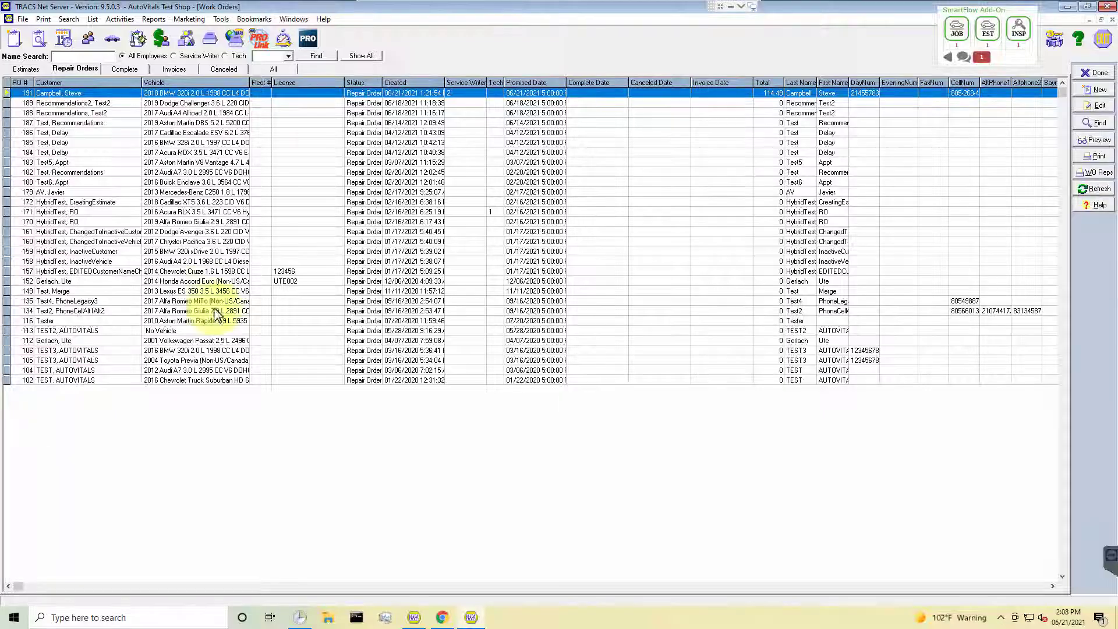
In TRACS, open repair order 191 and import its job notes and images from the SmartFlow Add-On.
double_click(274, 99)
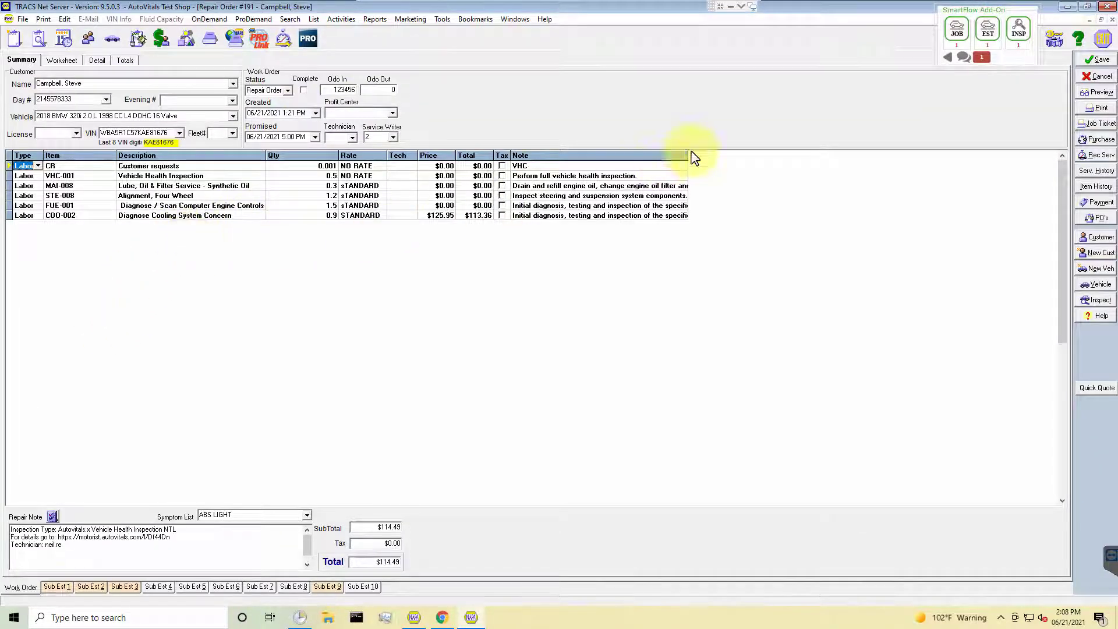
left_click(956, 32)
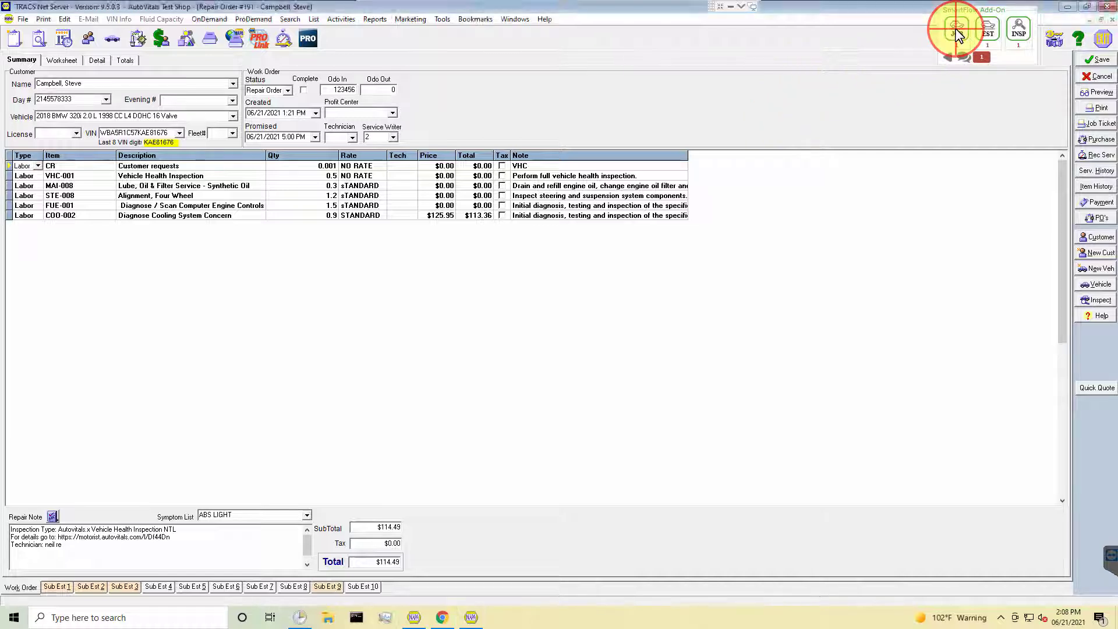
left_click(574, 350)
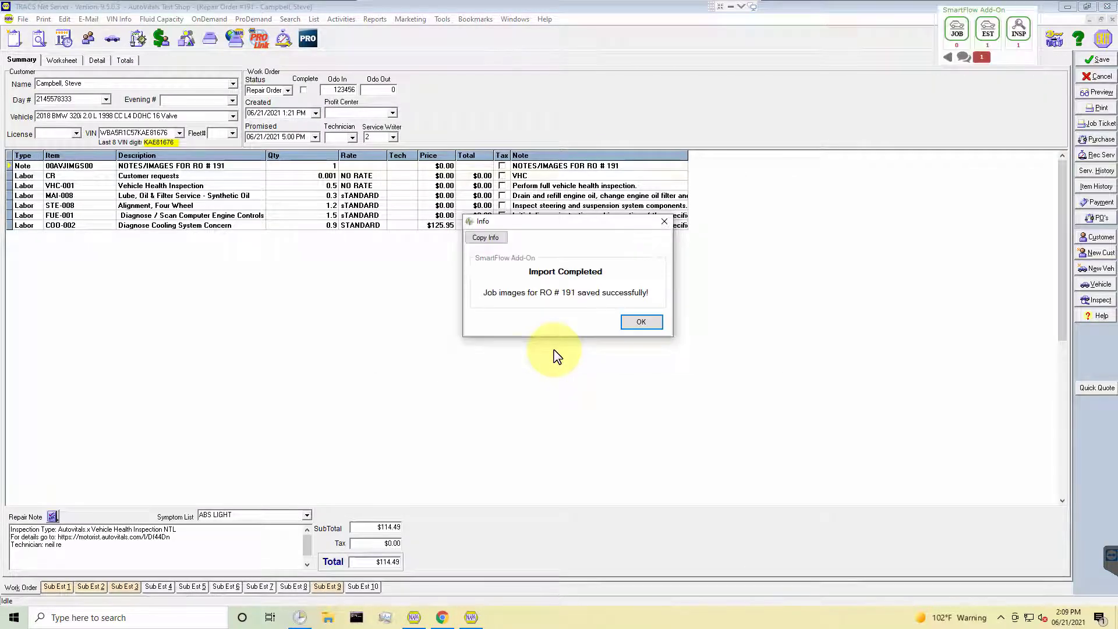
left_click(640, 324)
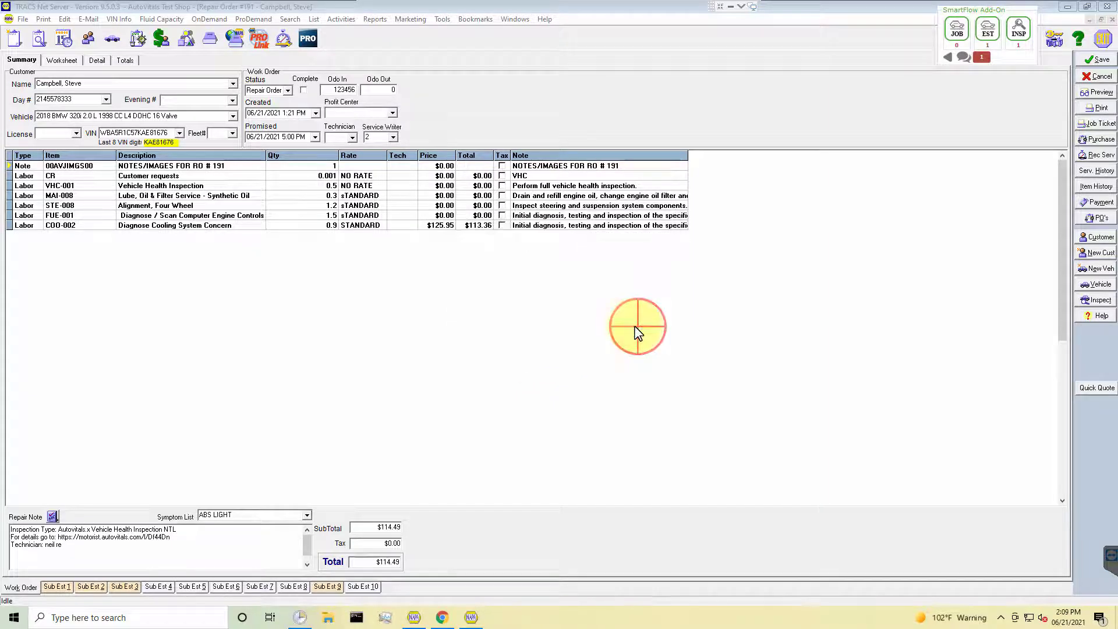
Read the full notes/images entry of repair order 191 and close it without changes.
left_click(552, 168)
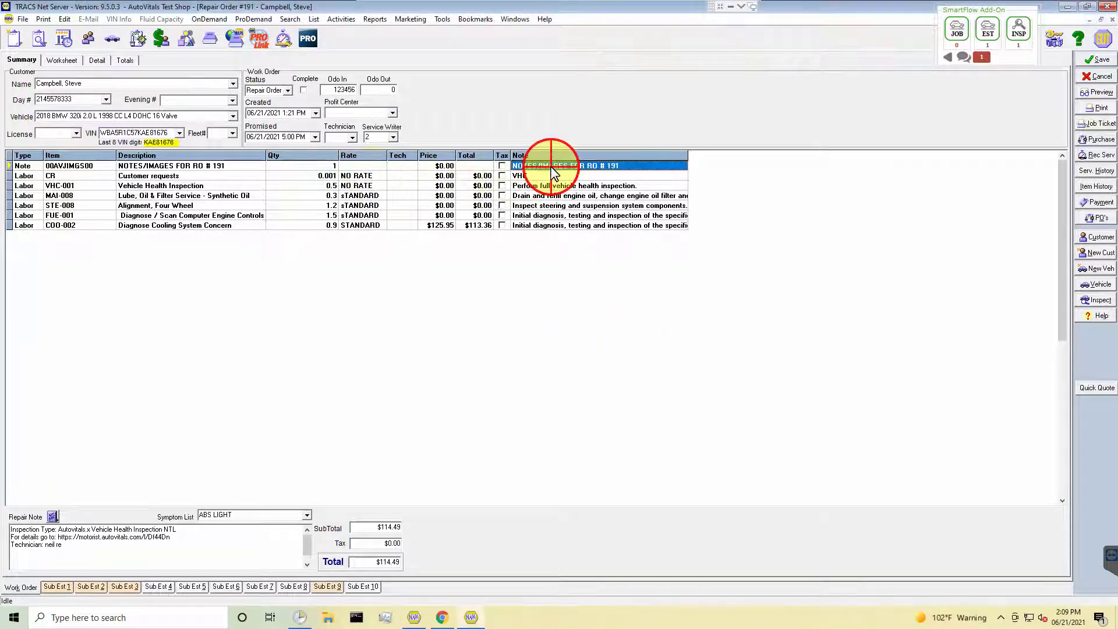
double_click(551, 169)
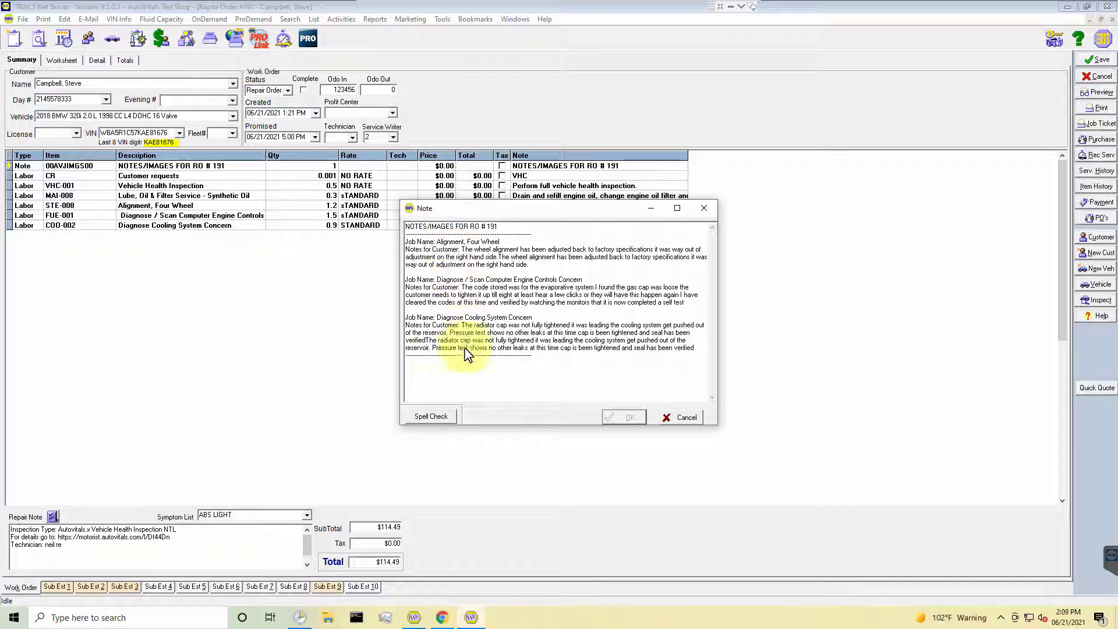
left_click(683, 424)
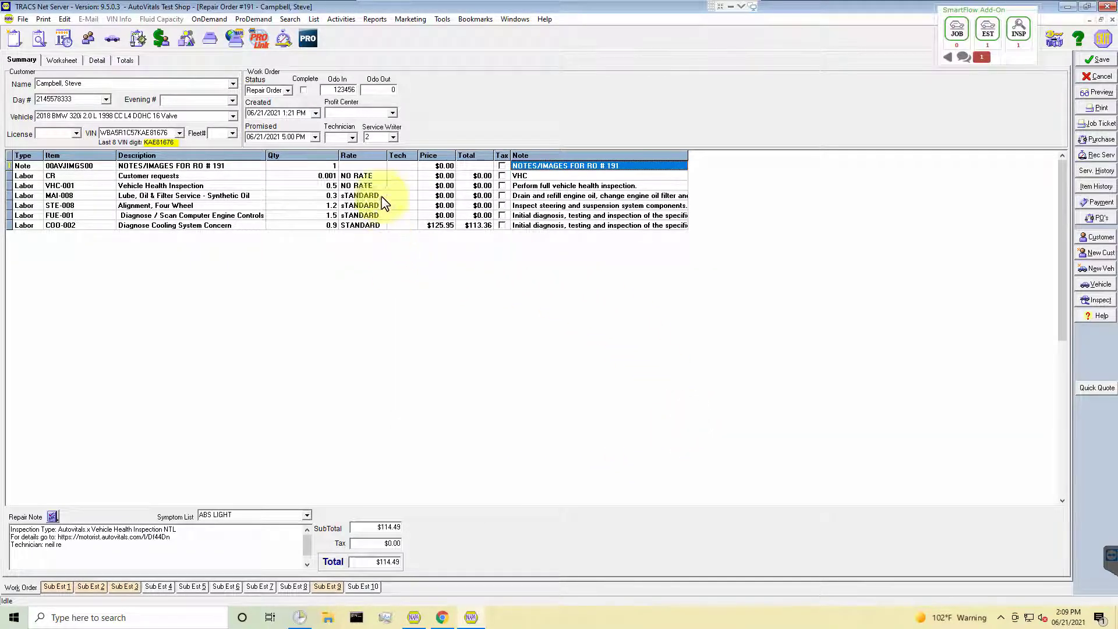
Set the outgoing odometer to 123459 and assign technician 3 to the repair order and all its work order items.
left_click(378, 92)
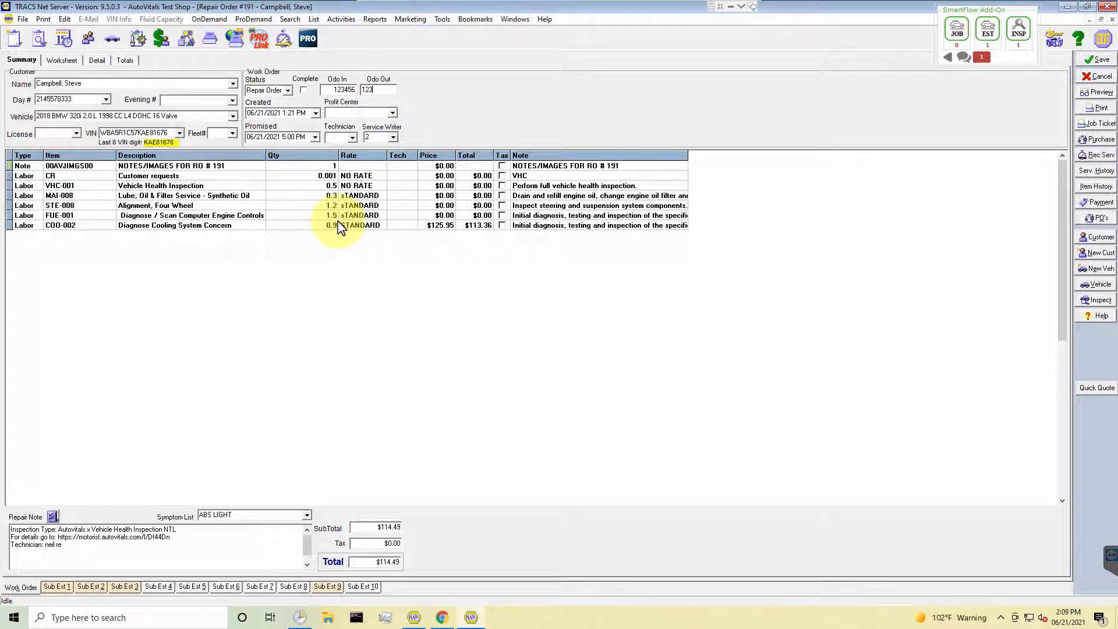
left_click(351, 138)
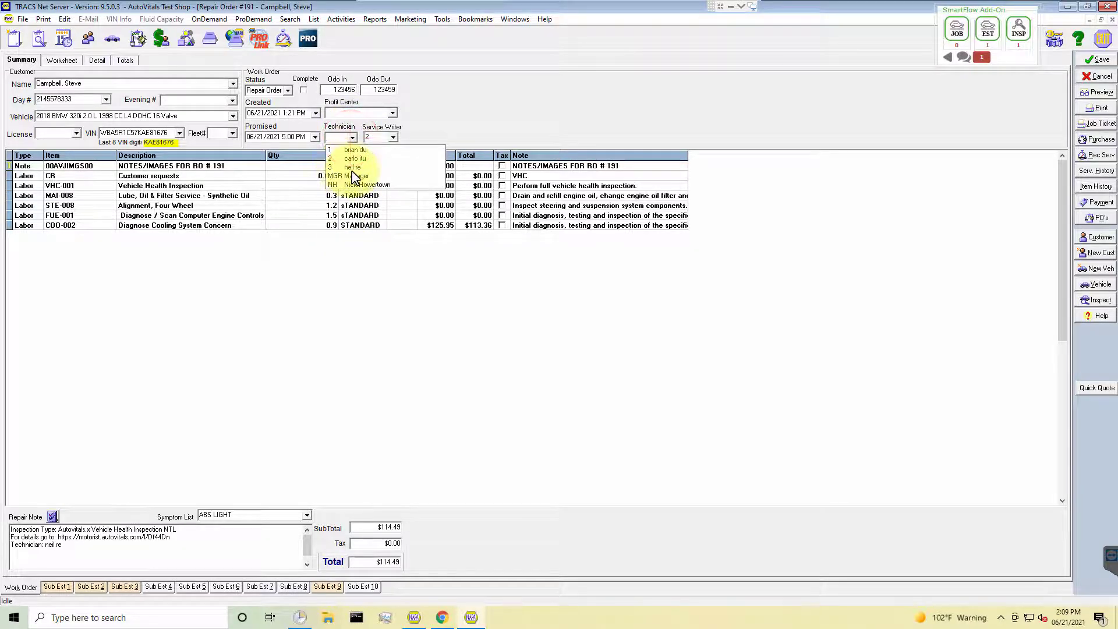
left_click(351, 168)
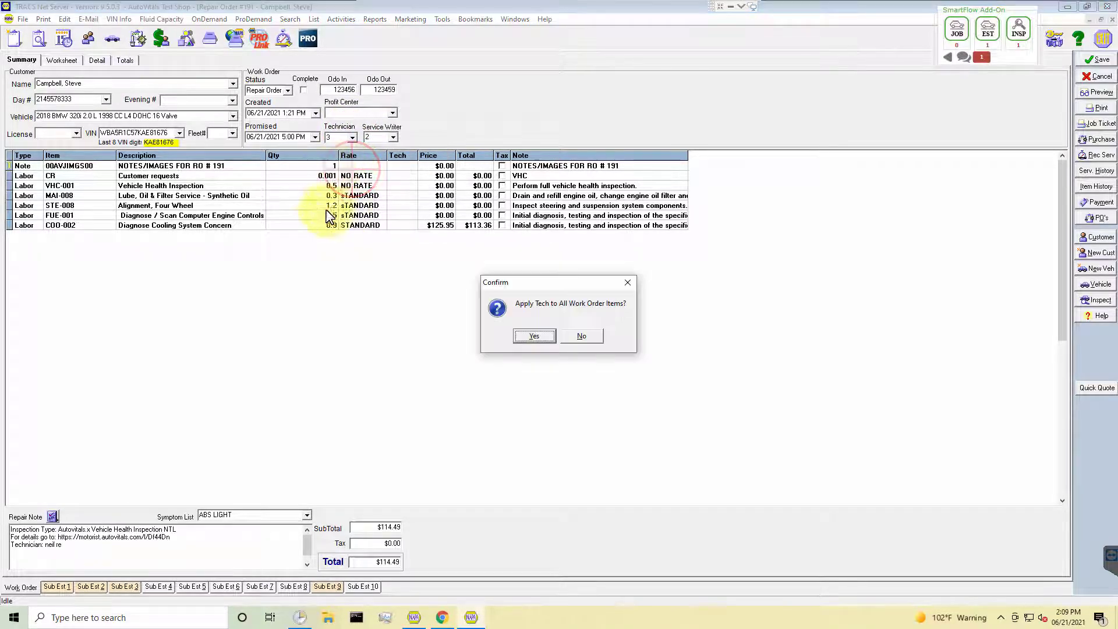
left_click(535, 338)
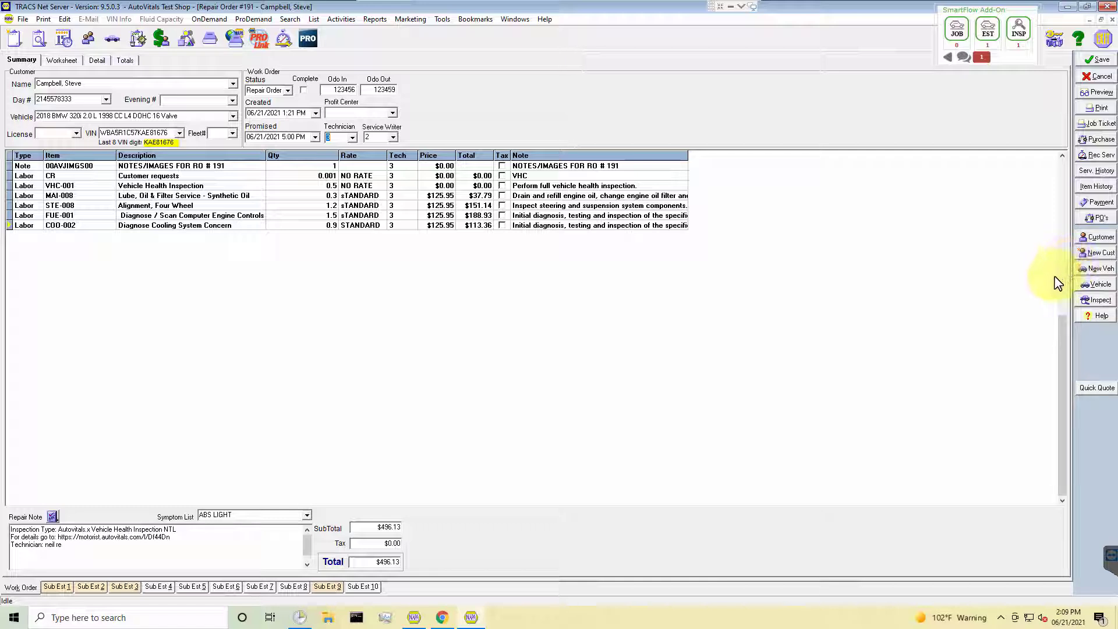
Record a cash payment for the repair order and save the transaction.
left_click(1093, 203)
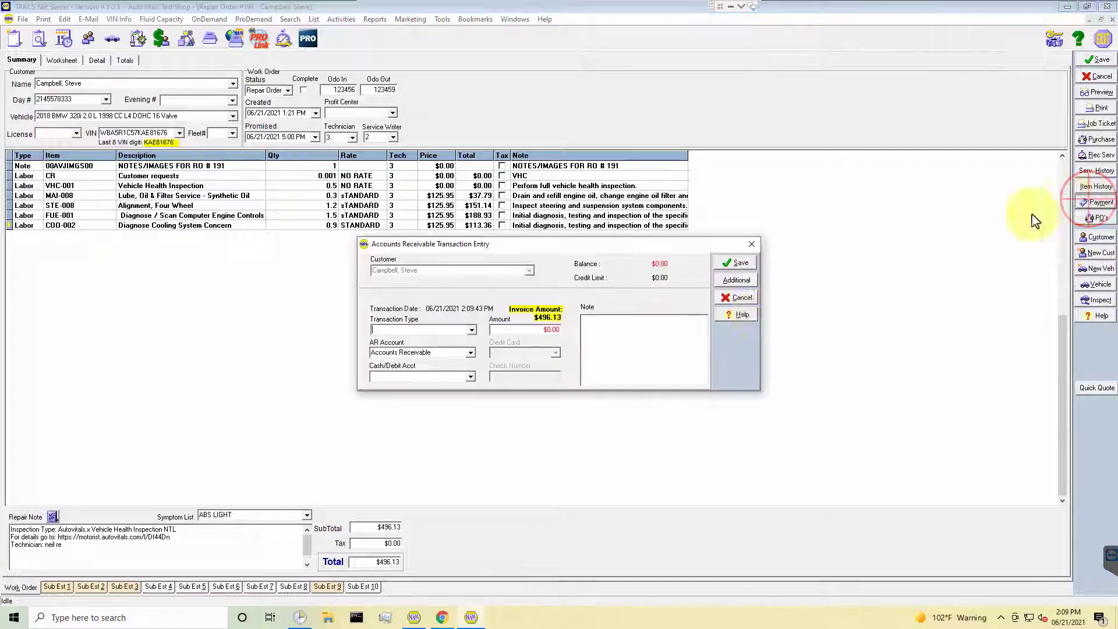
left_click(473, 331)
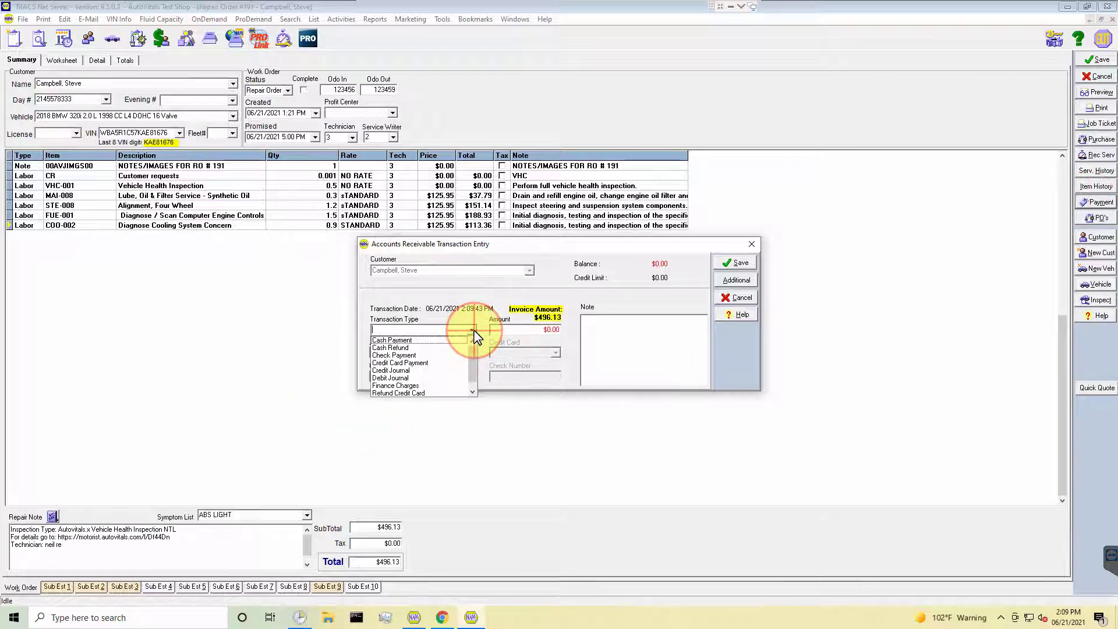
left_click(392, 340)
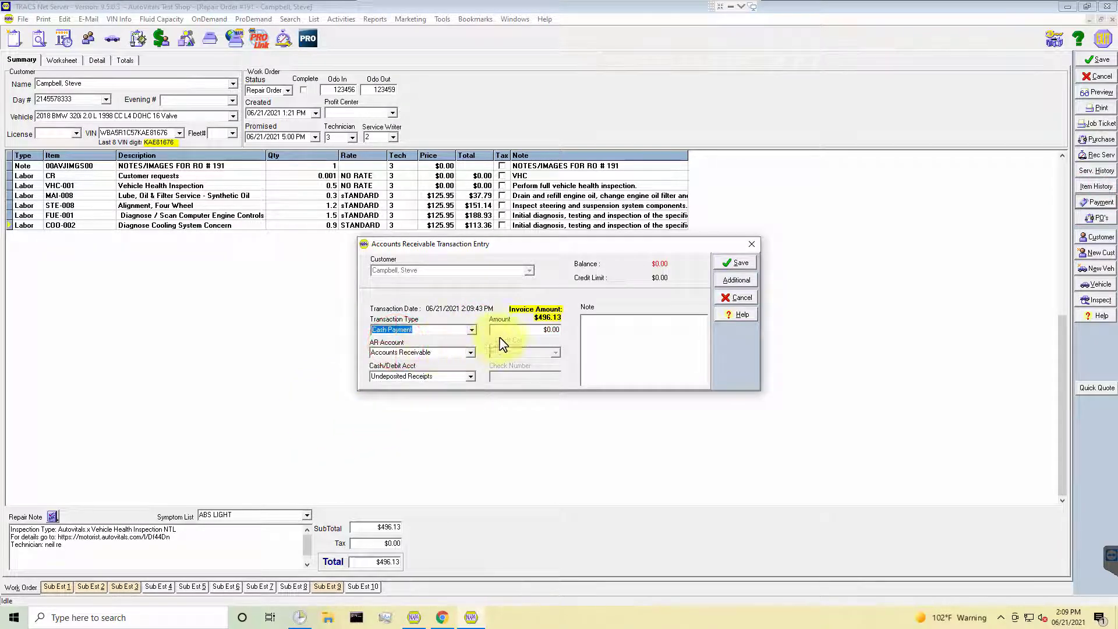
left_click(530, 333)
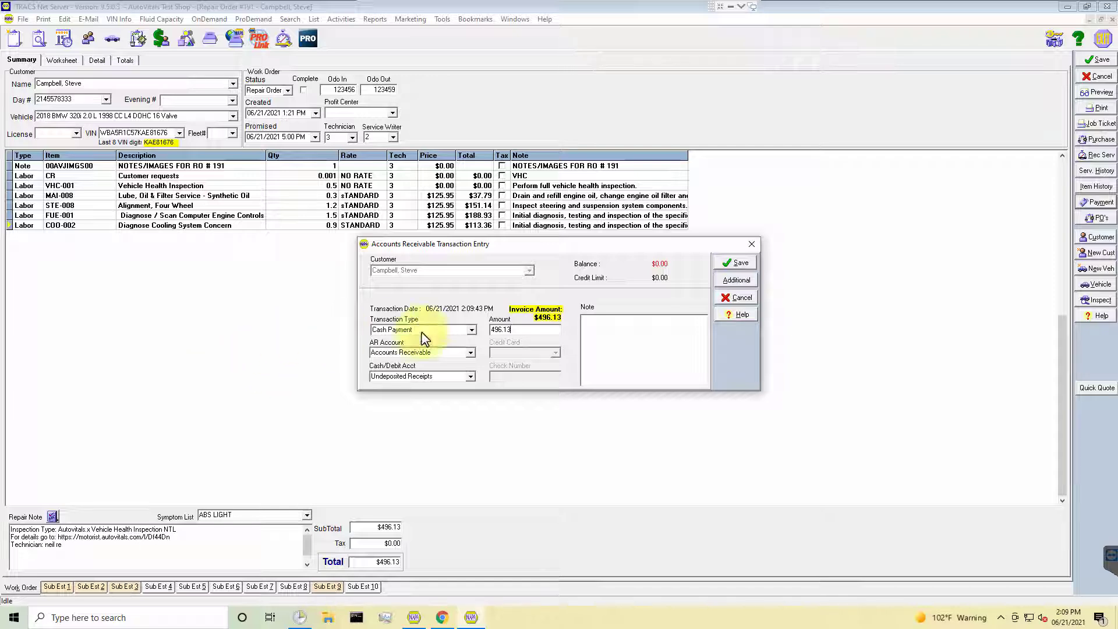
left_click(722, 263)
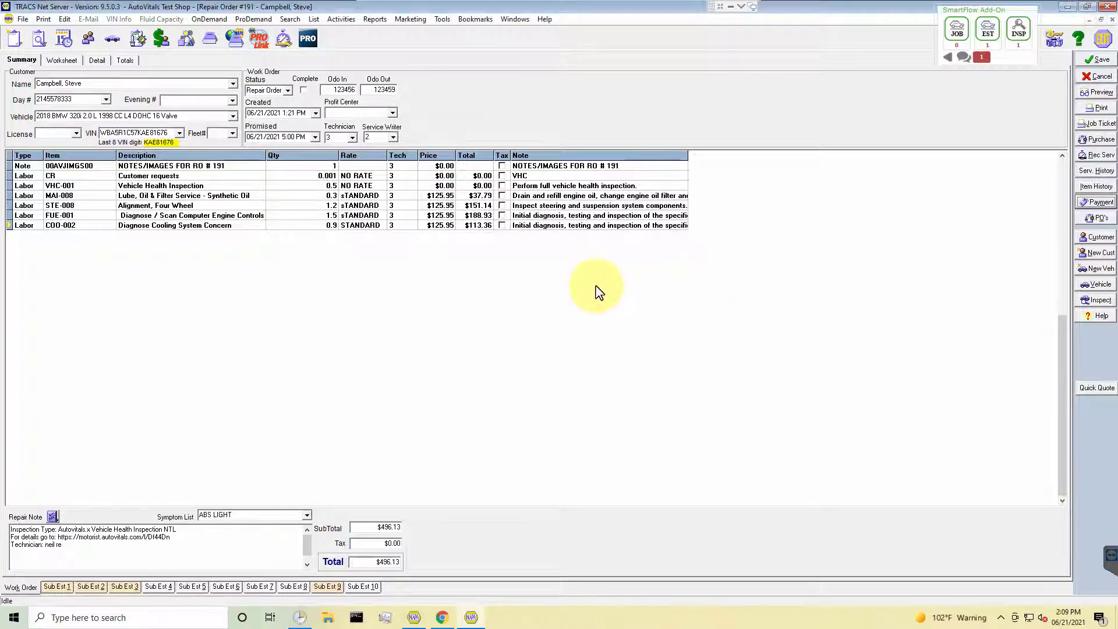
Change the work order status to Invoice, accept the irreversible change and save the invoice.
left_click(292, 94)
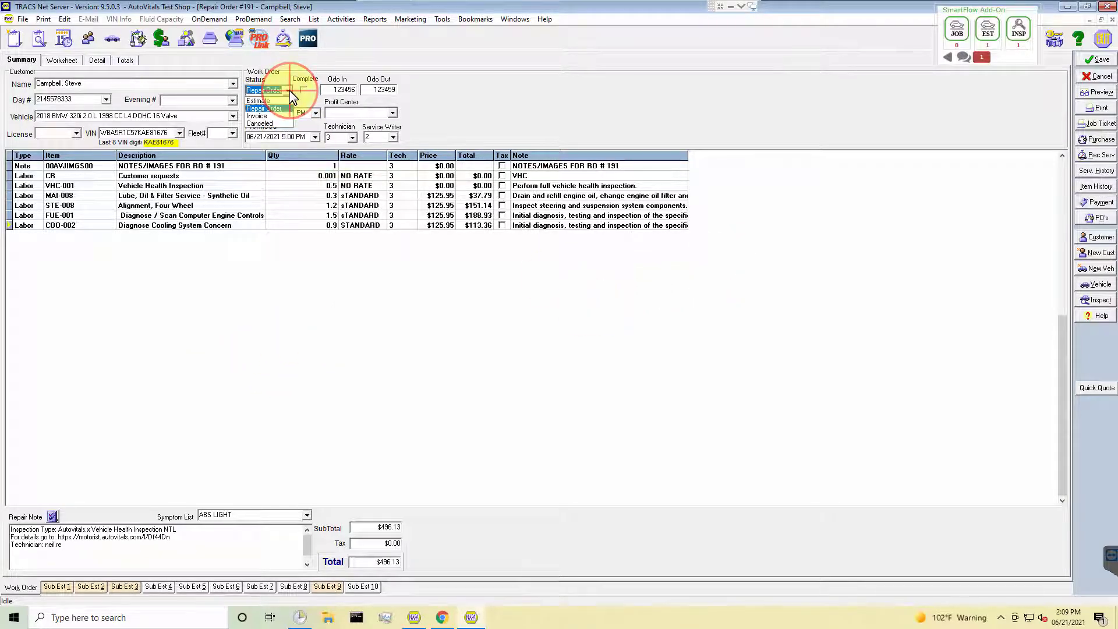
left_click(255, 116)
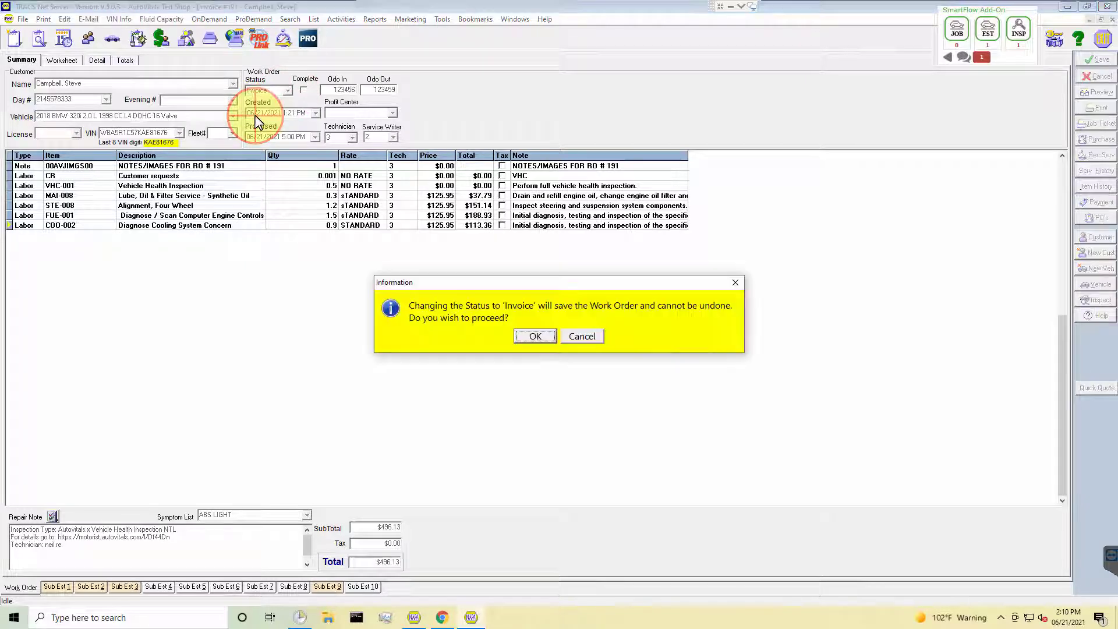
left_click(531, 336)
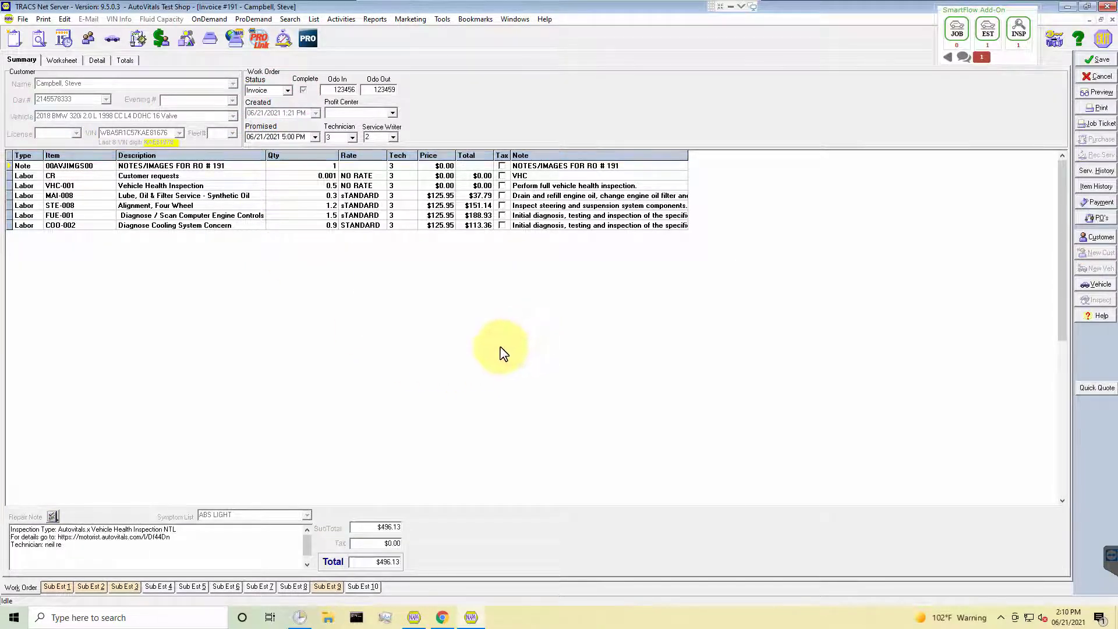
left_click(1083, 59)
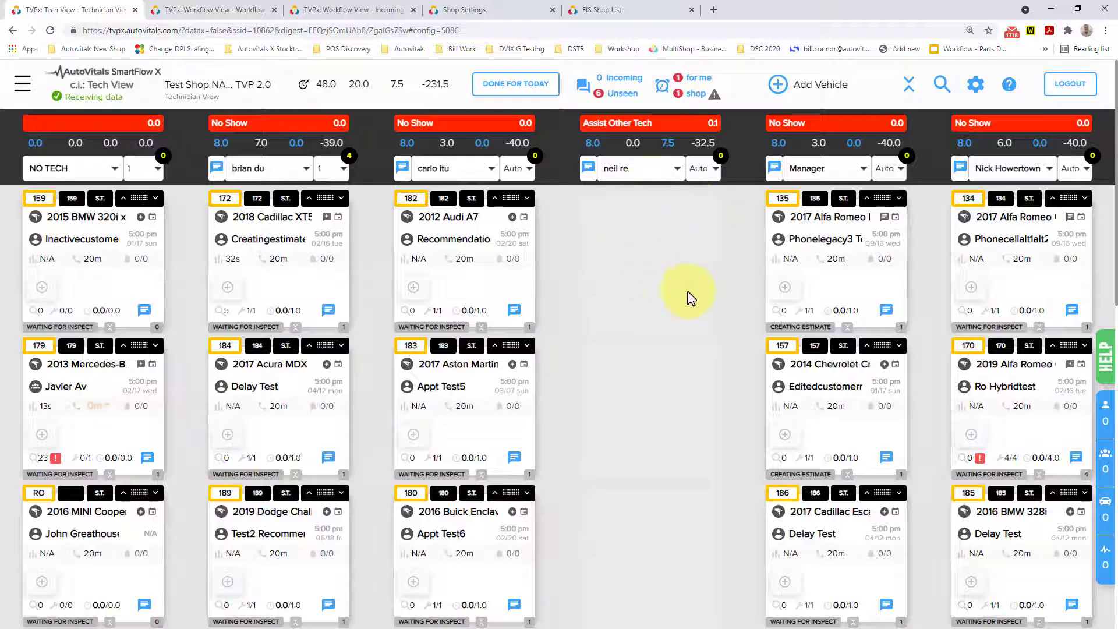
Switch to the SmartFlow Workflow View to check the vehicles by workflow stage.
left_click(225, 13)
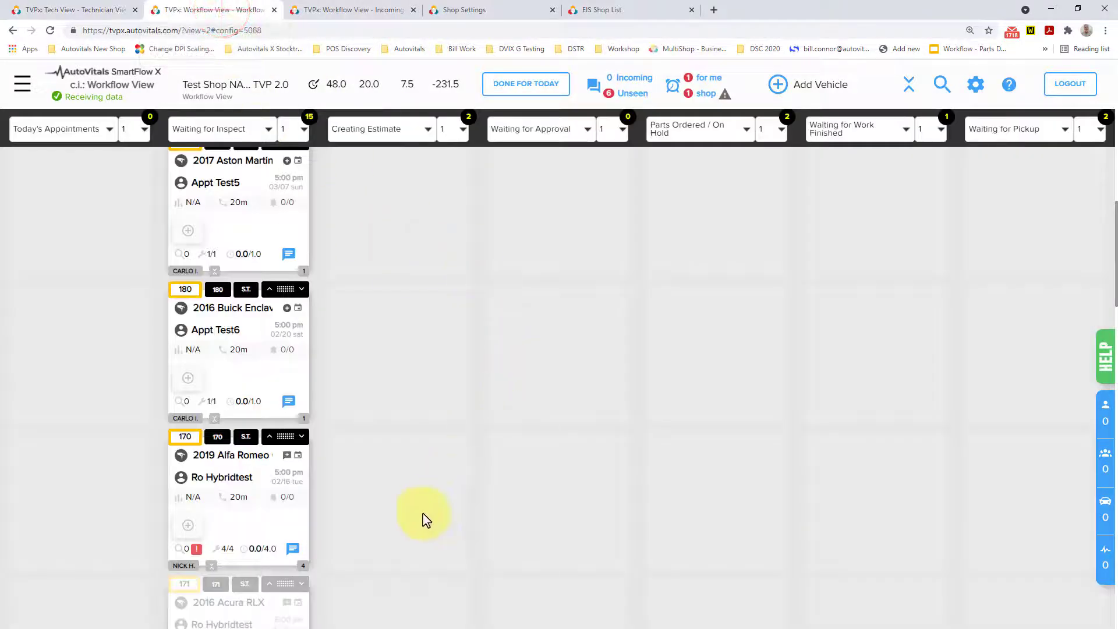